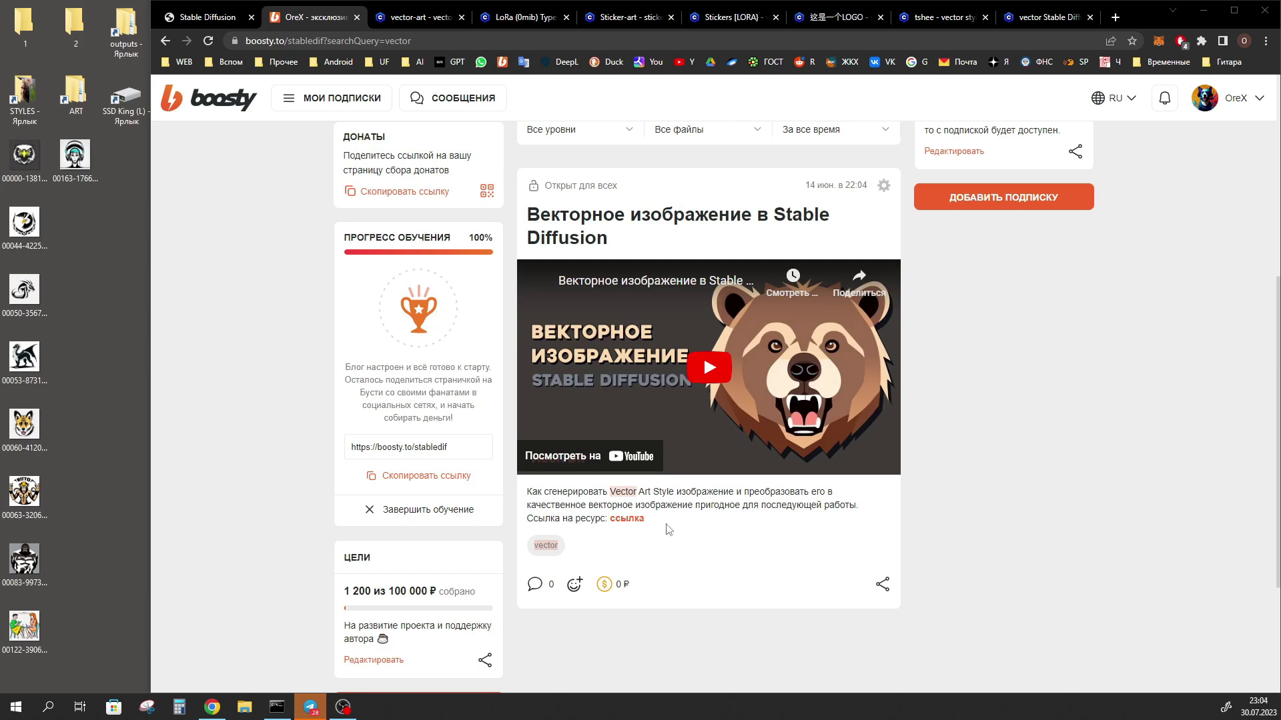
Go to the vector-art model page and copy the ram example image's generation data.
{"action": "left_click", "coordinate": [628, 522]}
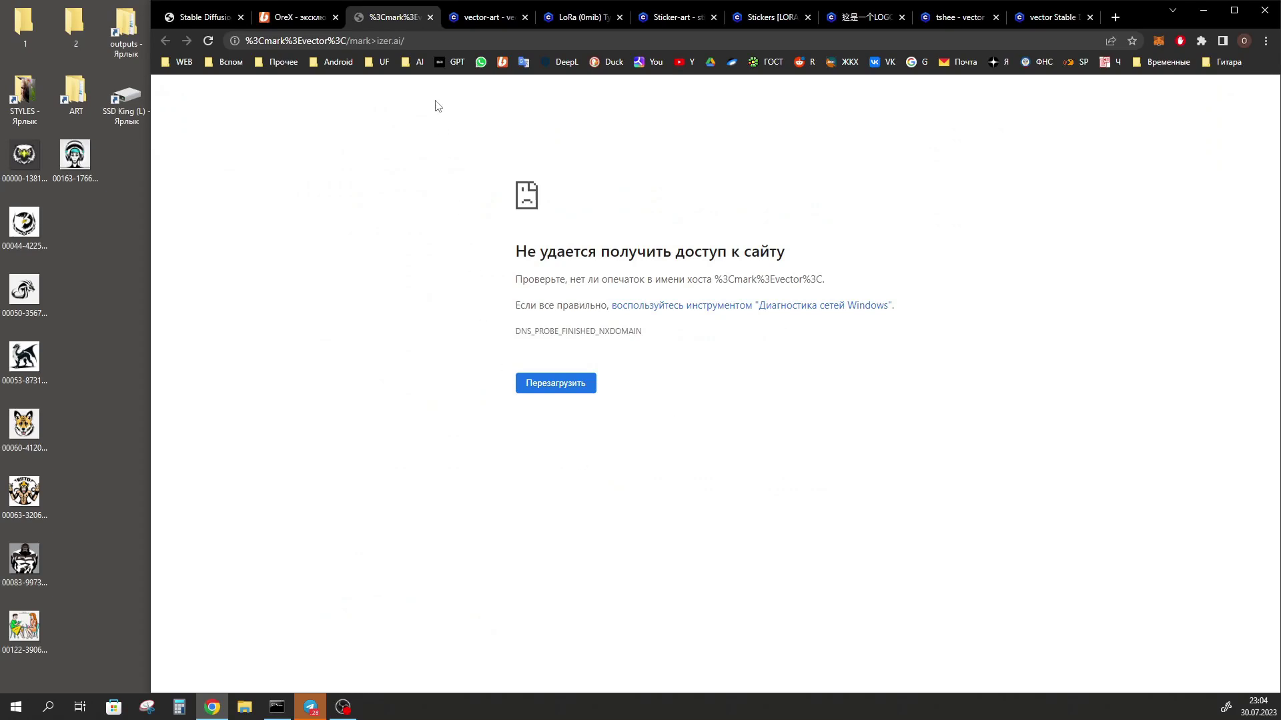
{"action": "left_click", "coordinate": [431, 17]}
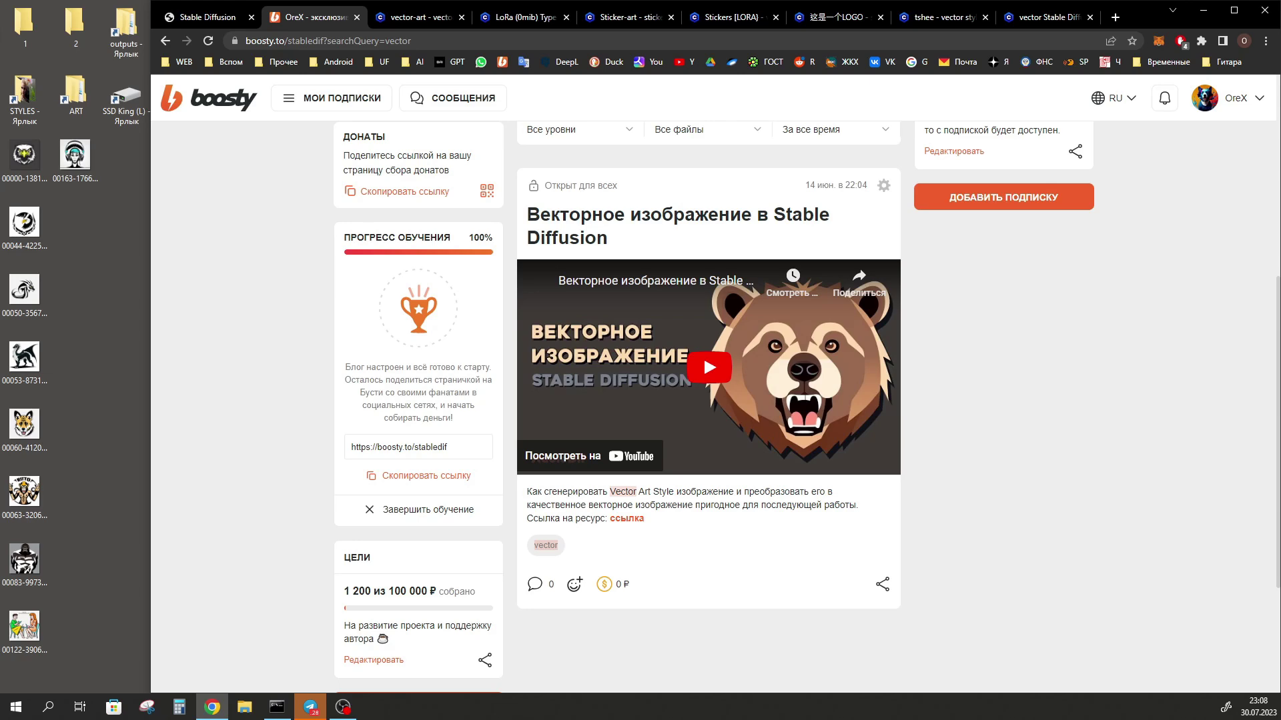
{"action": "key", "text": "ctrl+Tab"}
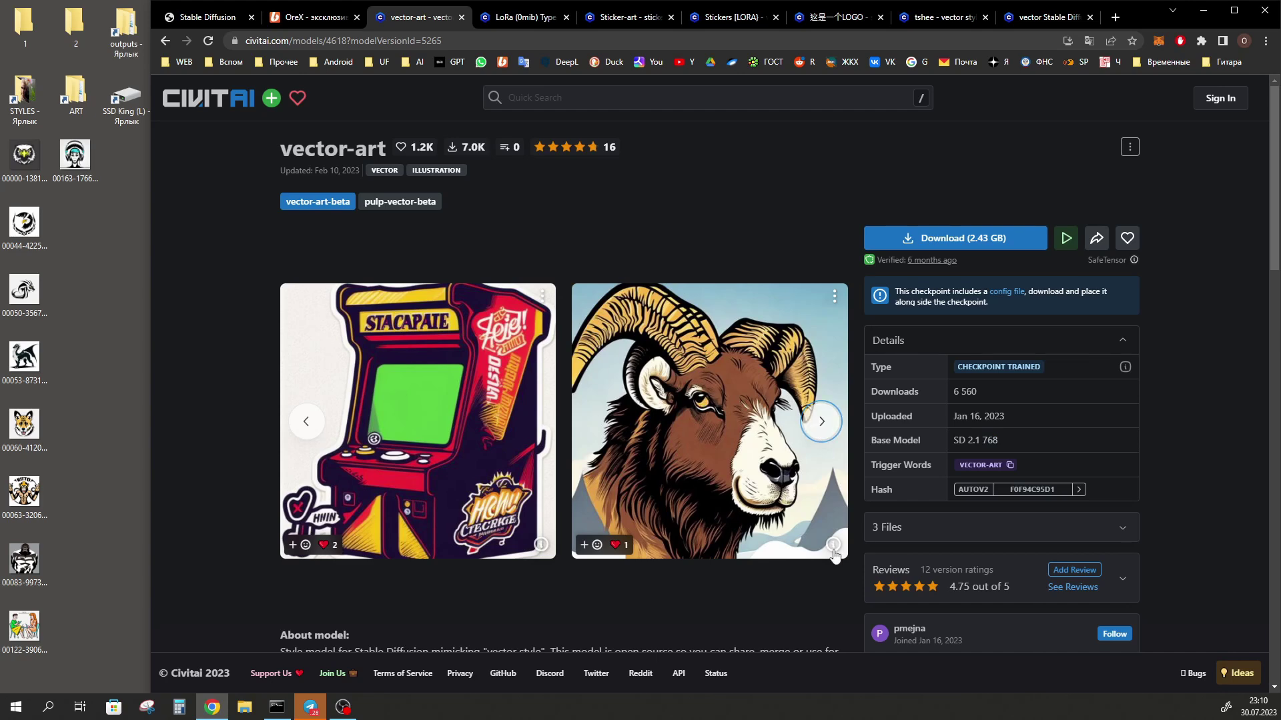
{"action": "left_click", "coordinate": [833, 545]}
{"action": "left_click", "coordinate": [721, 508]}
Highlight the model's trigger words and 768 base model, then move to the LoRa (0mib) page.
{"action": "mouse_move", "coordinate": [873, 468]}
{"action": "left_mouse_down"}
{"action": "mouse_move", "coordinate": [942, 469]}
{"action": "mouse_move", "coordinate": [999, 441]}
{"action": "left_mouse_up"}
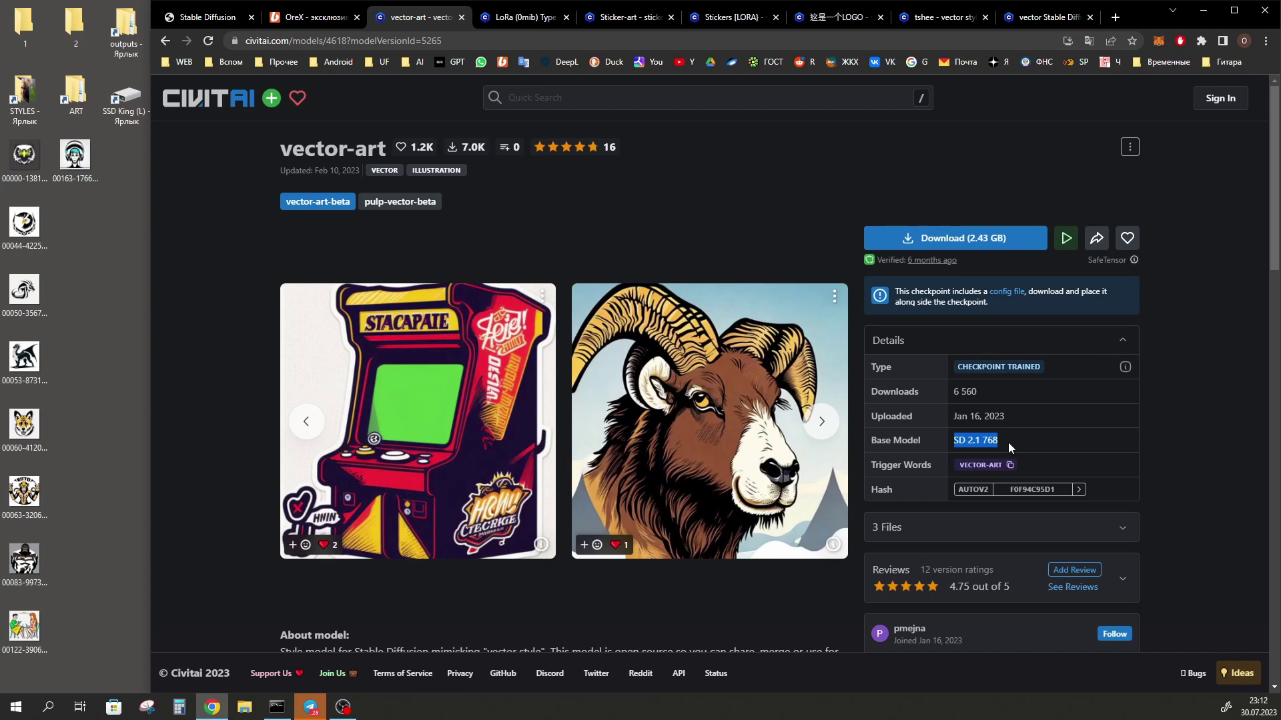
{"action": "left_click", "coordinate": [999, 443]}
{"action": "double_click", "coordinate": [1000, 440]}
{"action": "left_click", "coordinate": [519, 18]}
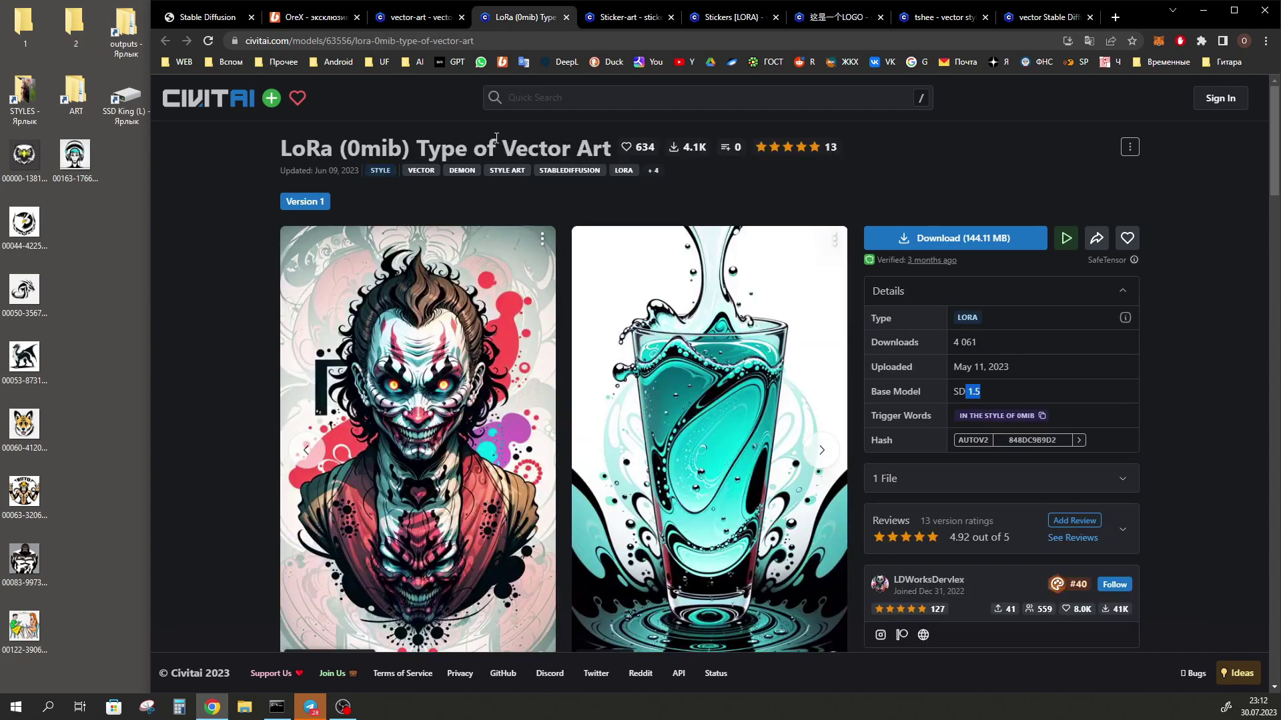
Browse vector-art and Sticker-art example images, then close the Stickers [LORA] page.
{"action": "left_click", "coordinate": [821, 461]}
{"action": "left_click", "coordinate": [828, 460]}
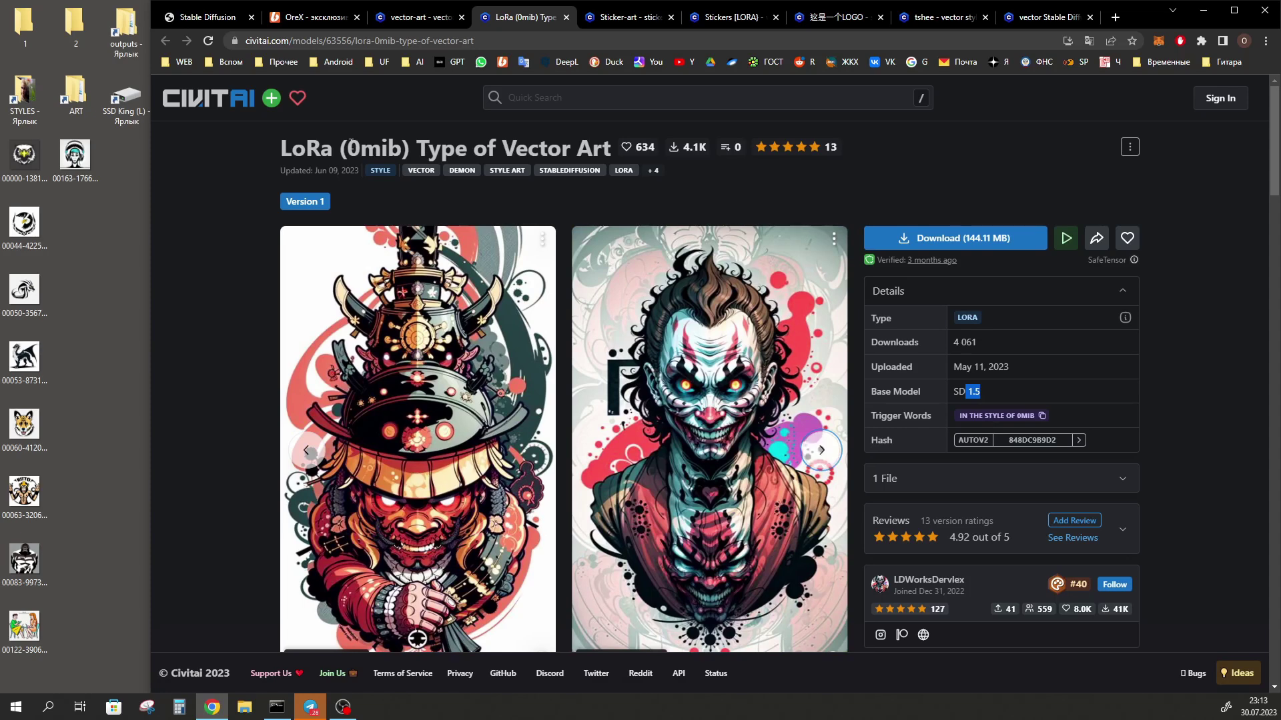
{"action": "key", "text": "ctrl+Tab"}
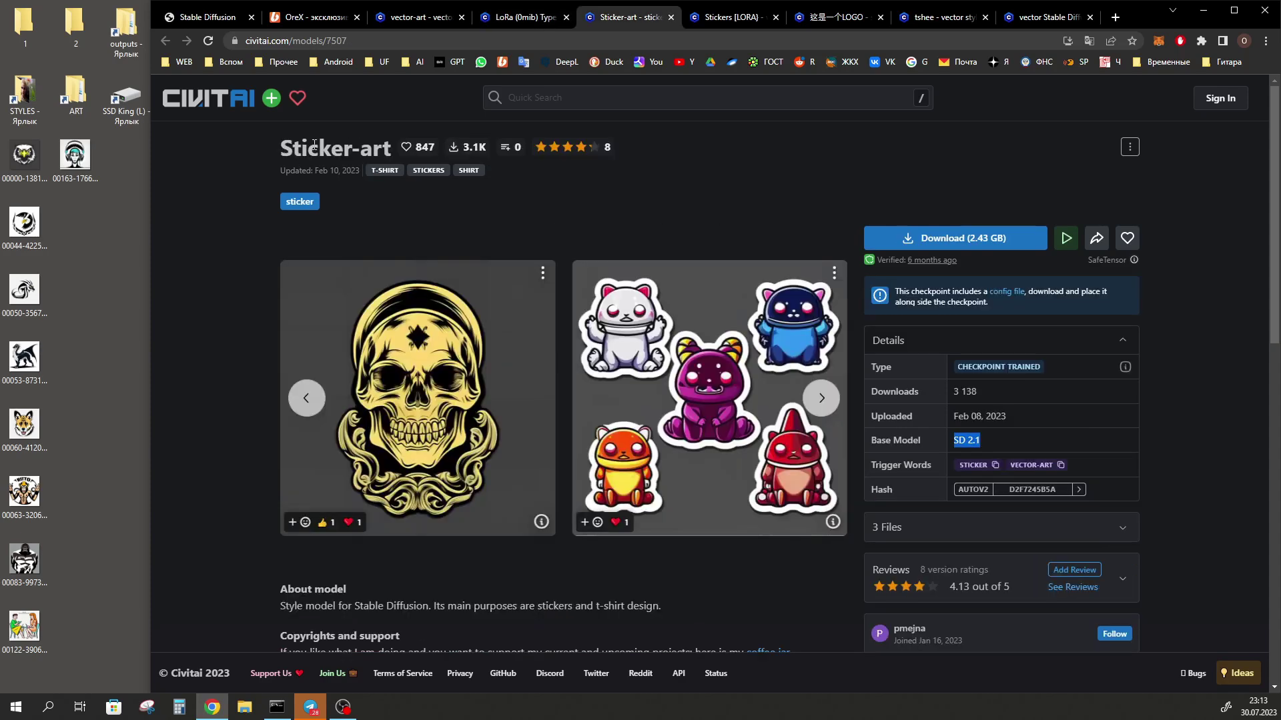
{"action": "left_click_drag", "start_coordinate": [393, 148], "coordinate": [280, 148]}
{"action": "left_click", "coordinate": [822, 398]}
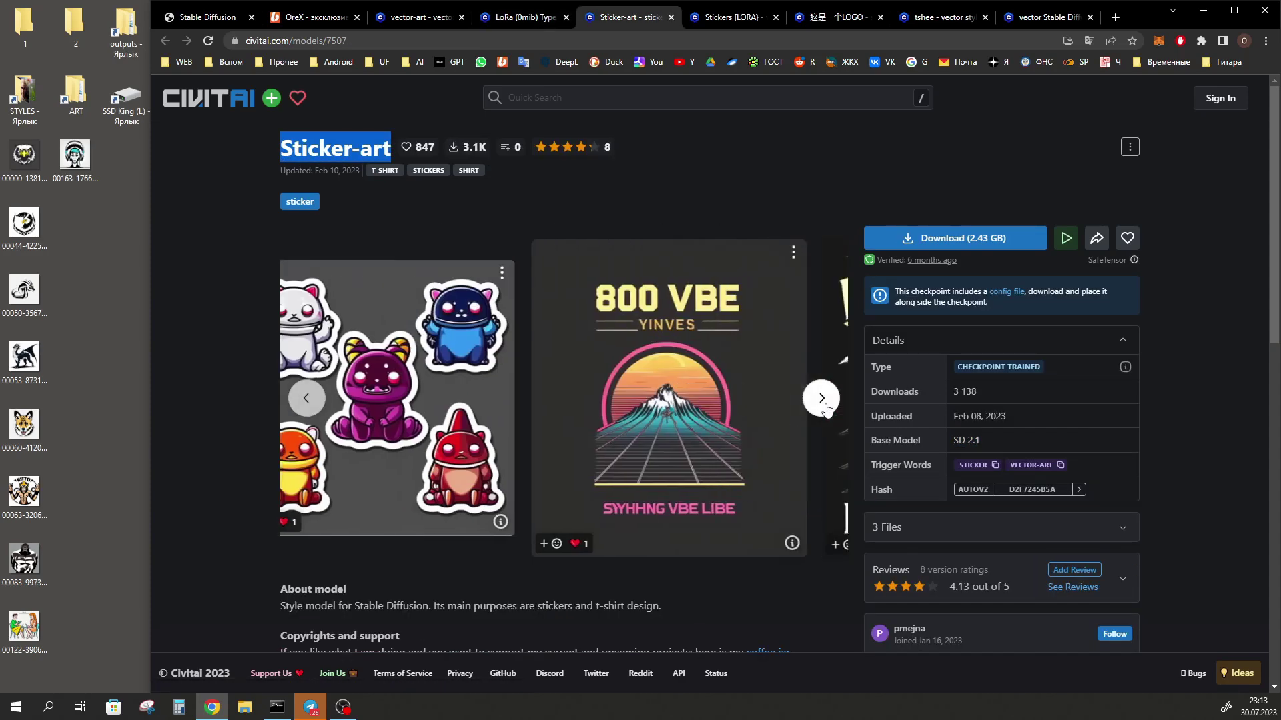
{"action": "key", "text": "ctrl+Tab"}
{"action": "key", "text": "ctrl+w"}
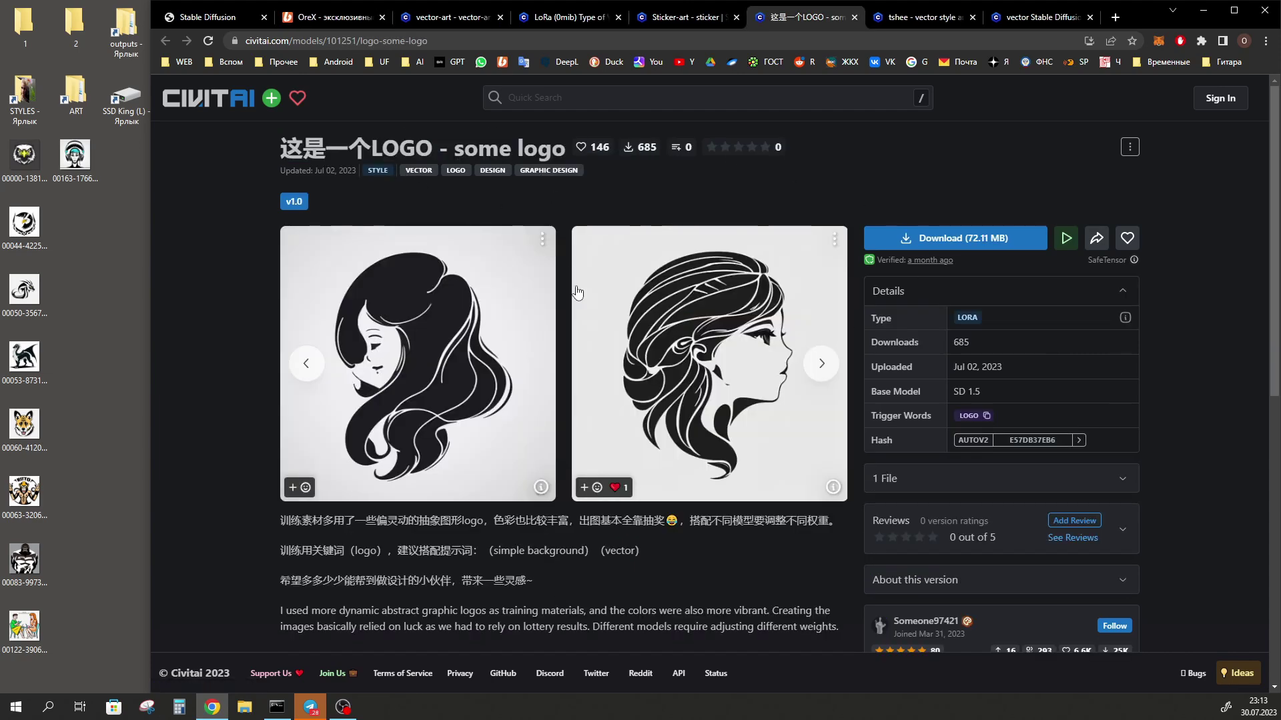
Browse more example logos and the tshee - vector style art examples, then return to Stable Diffusion.
{"action": "left_click", "coordinate": [822, 363]}
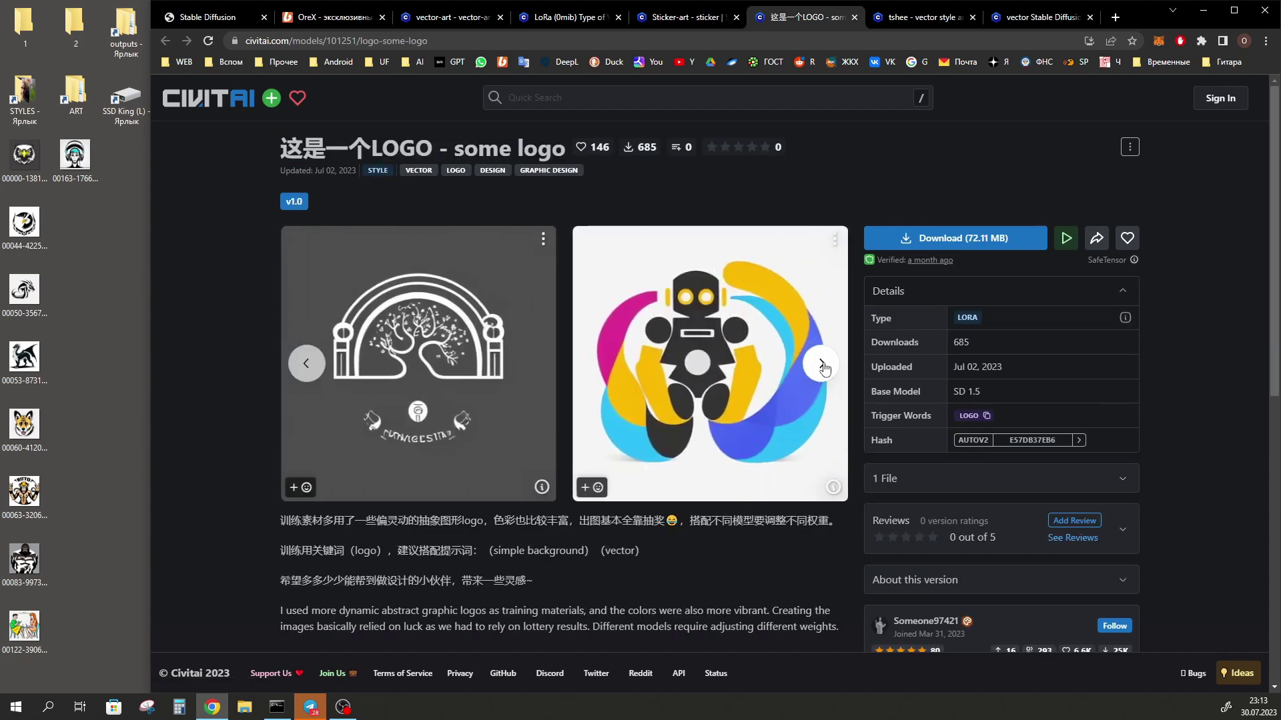
{"action": "left_click", "coordinate": [821, 363]}
{"action": "left_click", "coordinate": [822, 363]}
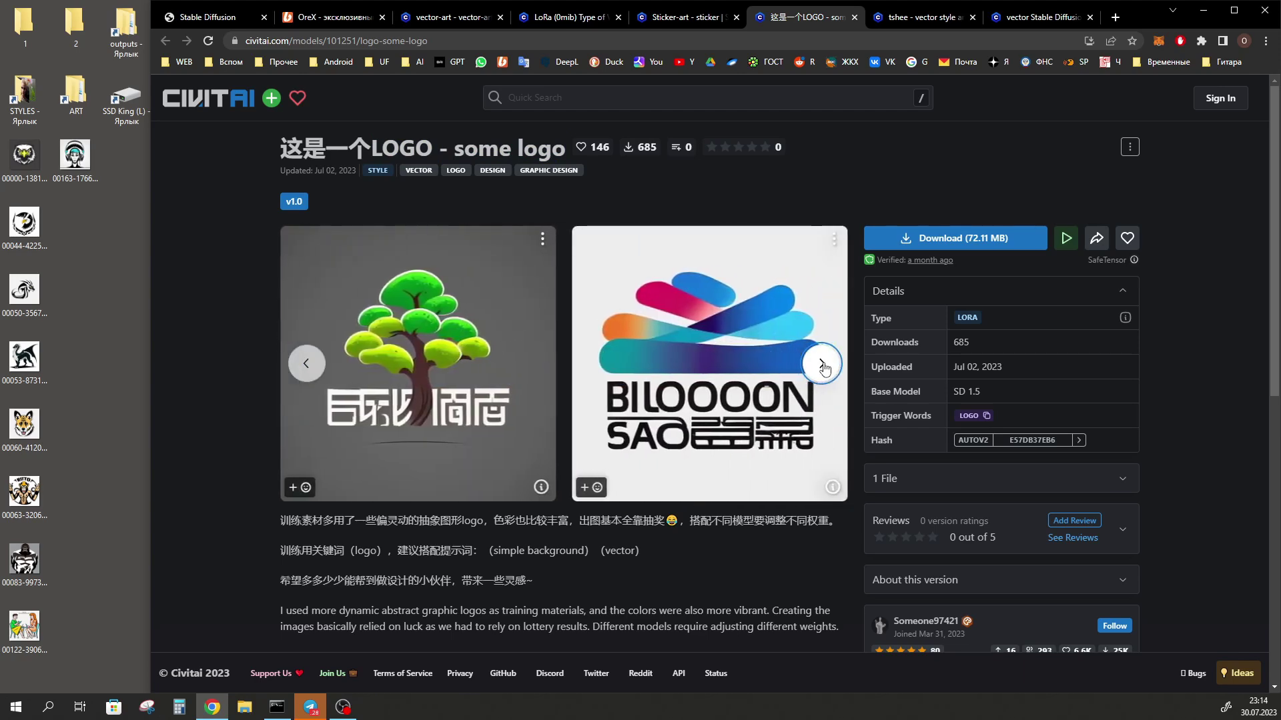
{"action": "left_click", "coordinate": [822, 364]}
{"action": "key", "text": "ctrl+Tab"}
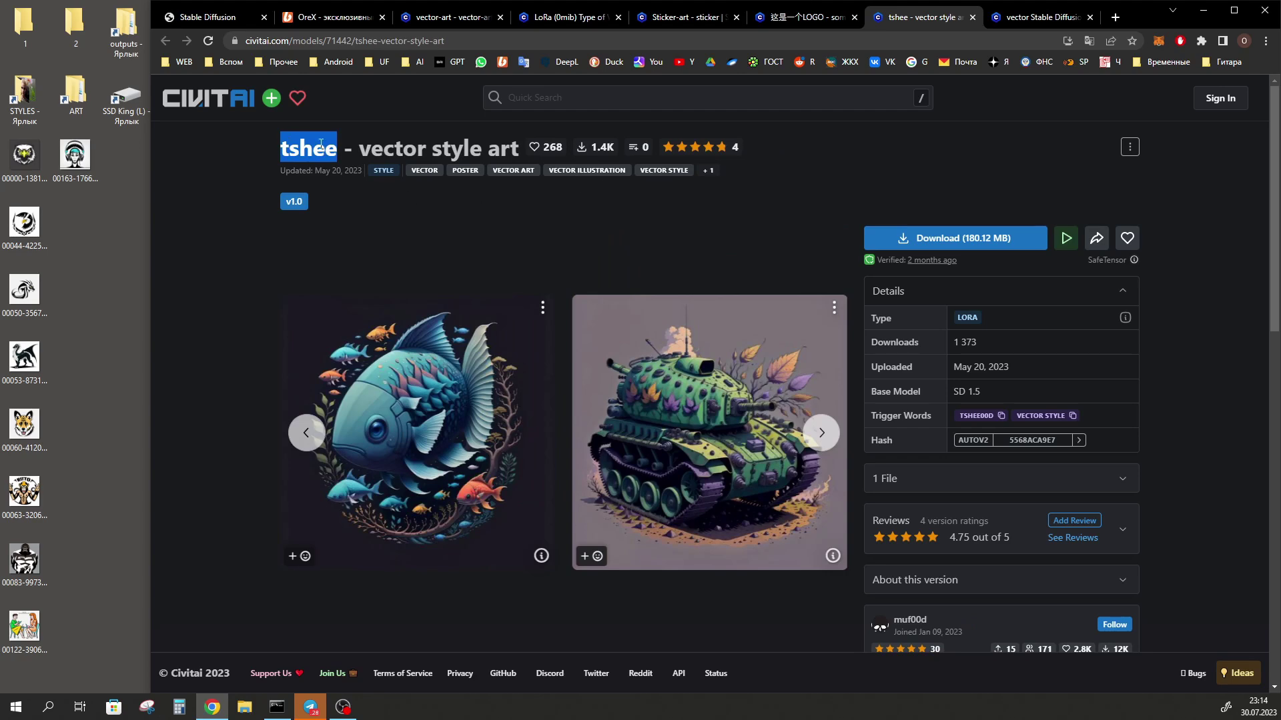
{"action": "left_click", "coordinate": [821, 433]}
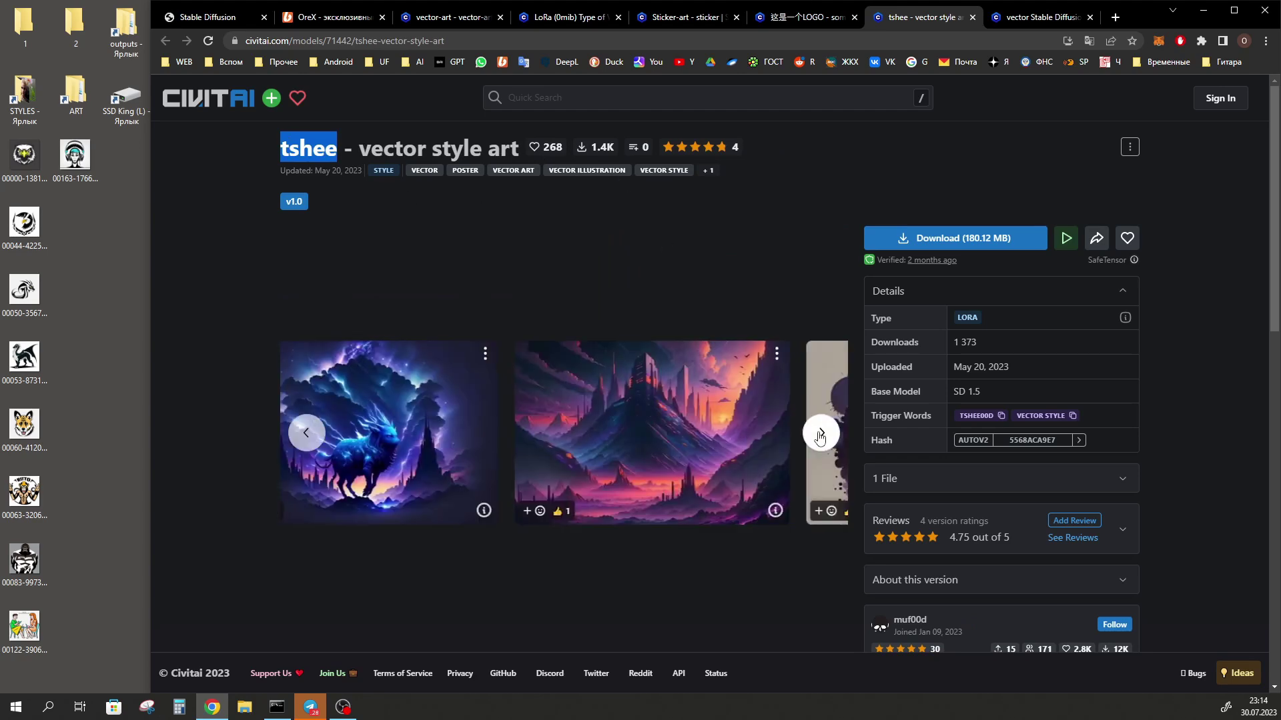
{"action": "left_click", "coordinate": [821, 433]}
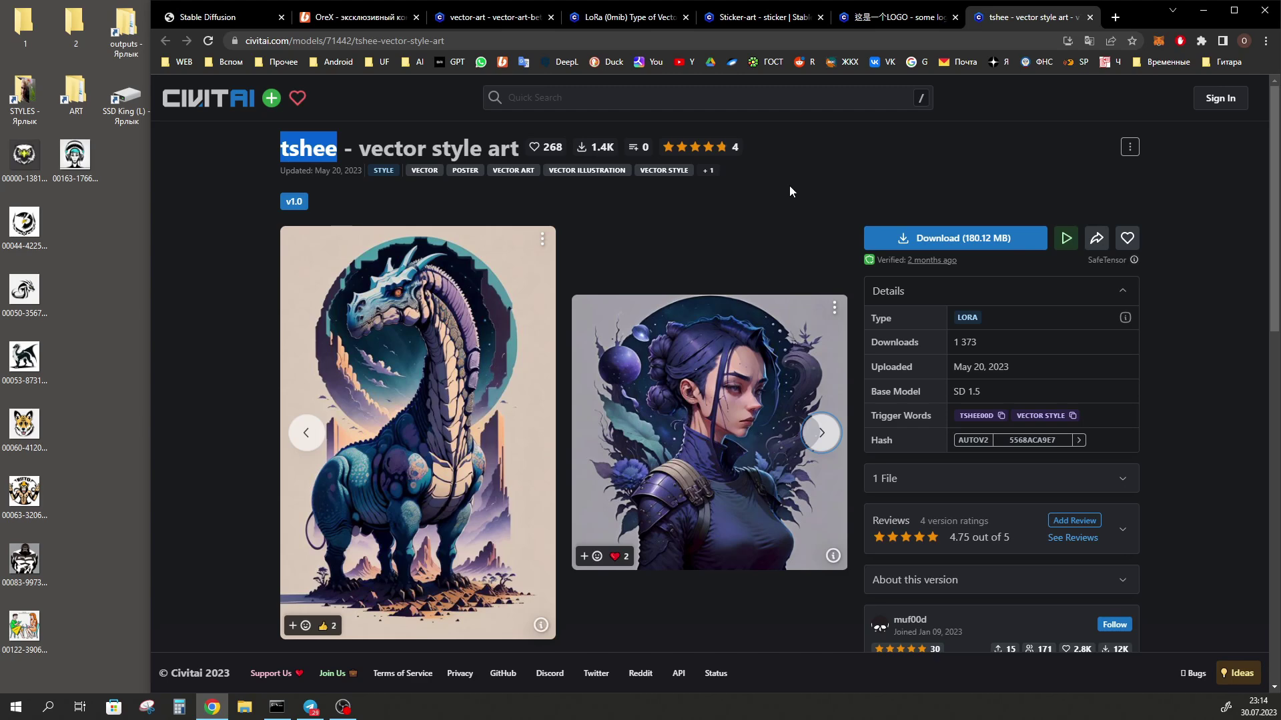
{"action": "key", "text": "ctrl+Tab"}
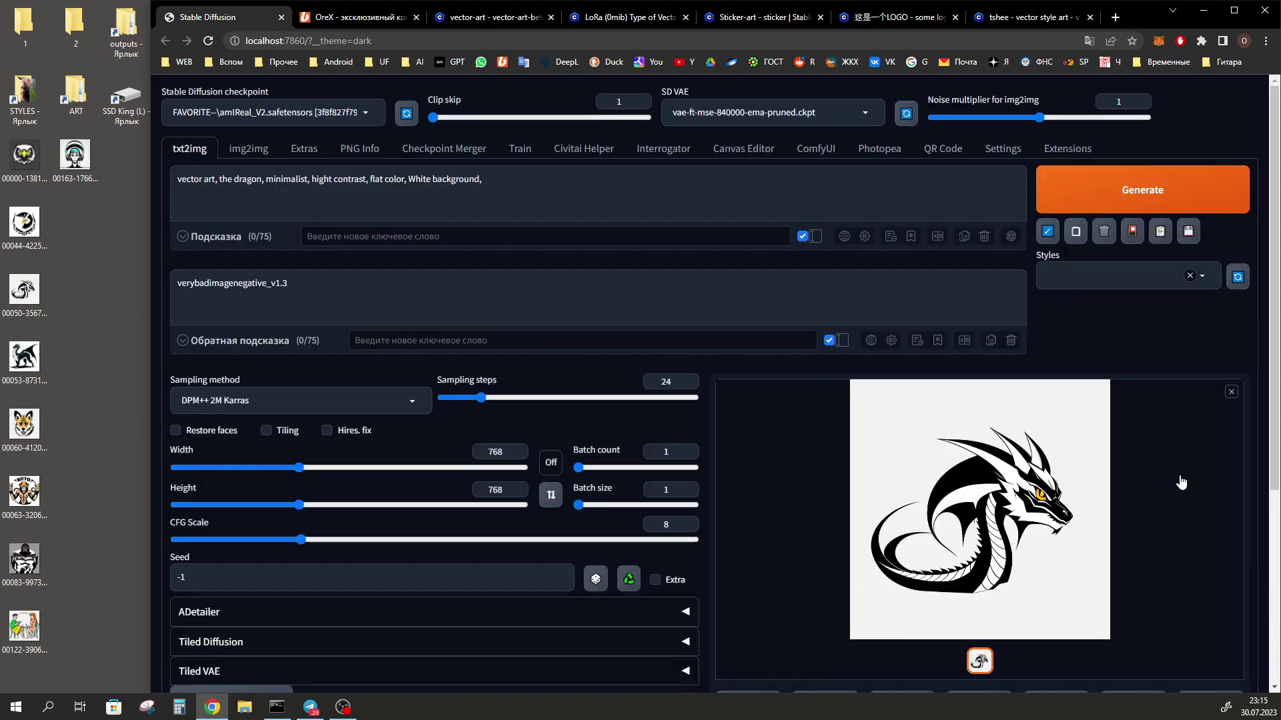
Enlarge and close the dragon image, then list checkpoints with amIReal_V2 selected.
{"action": "left_click", "coordinate": [988, 521]}
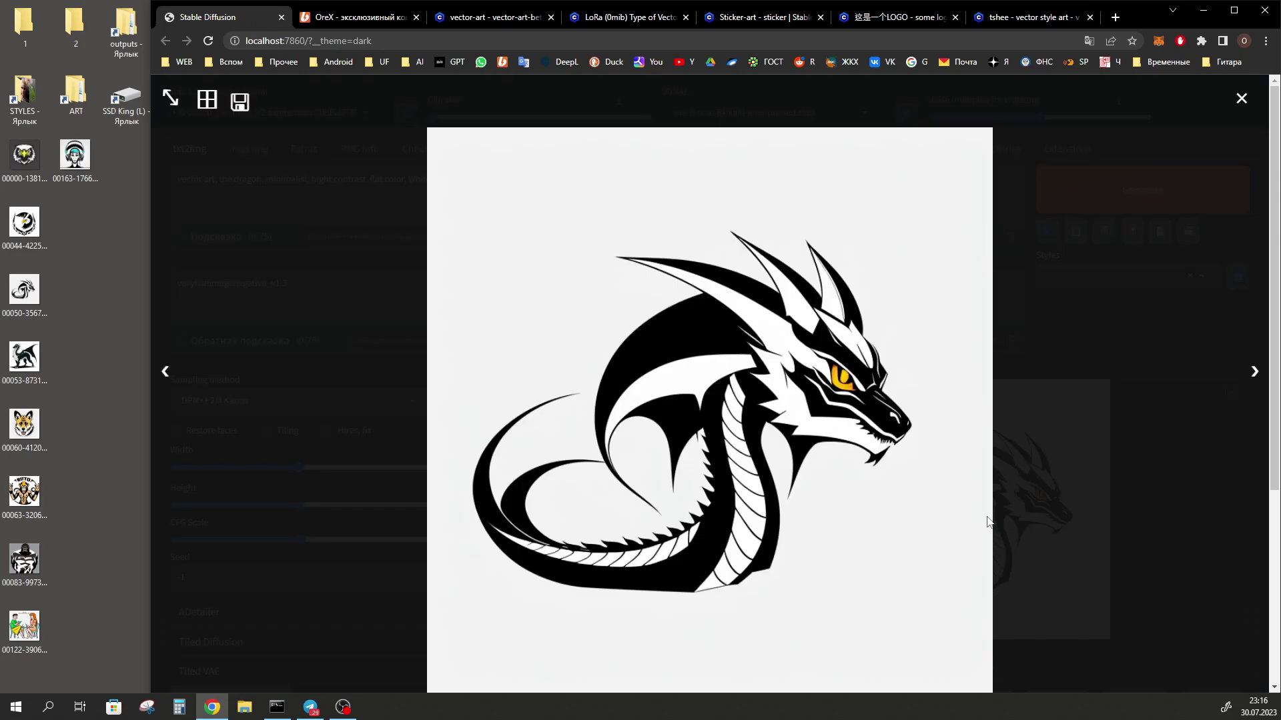
{"action": "left_click", "coordinate": [808, 418]}
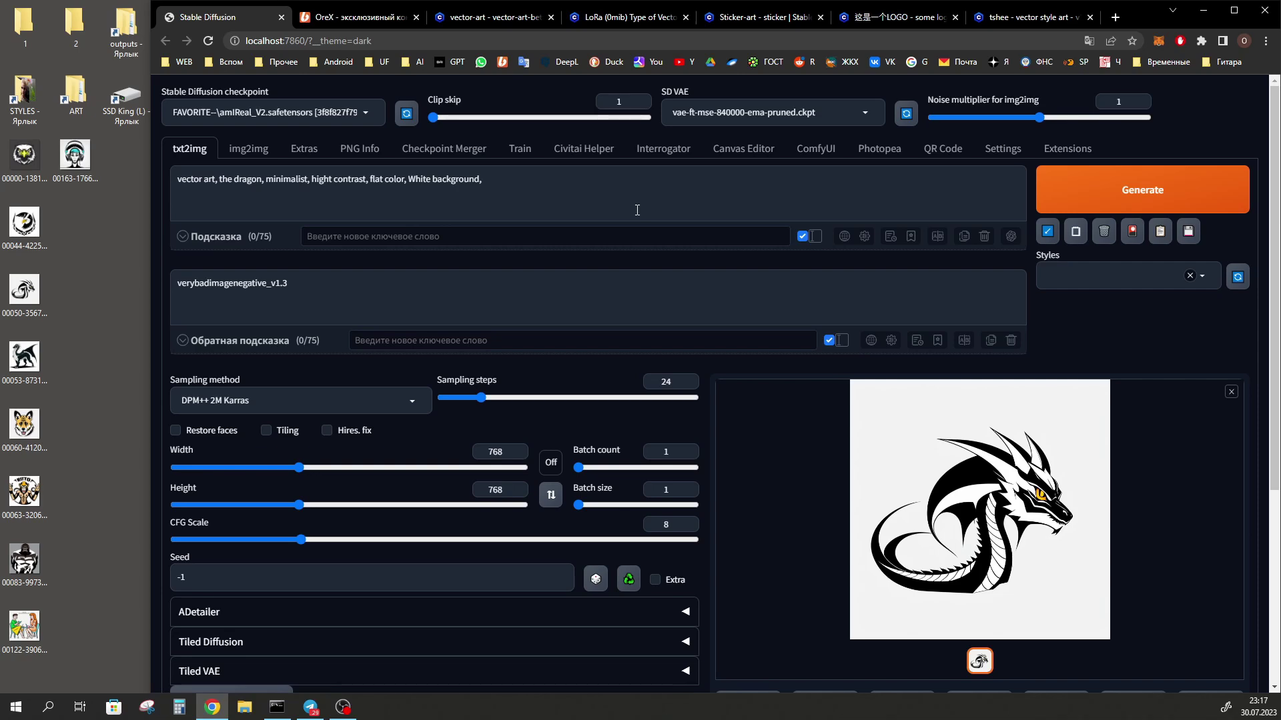
{"action": "left_click", "coordinate": [267, 112]}
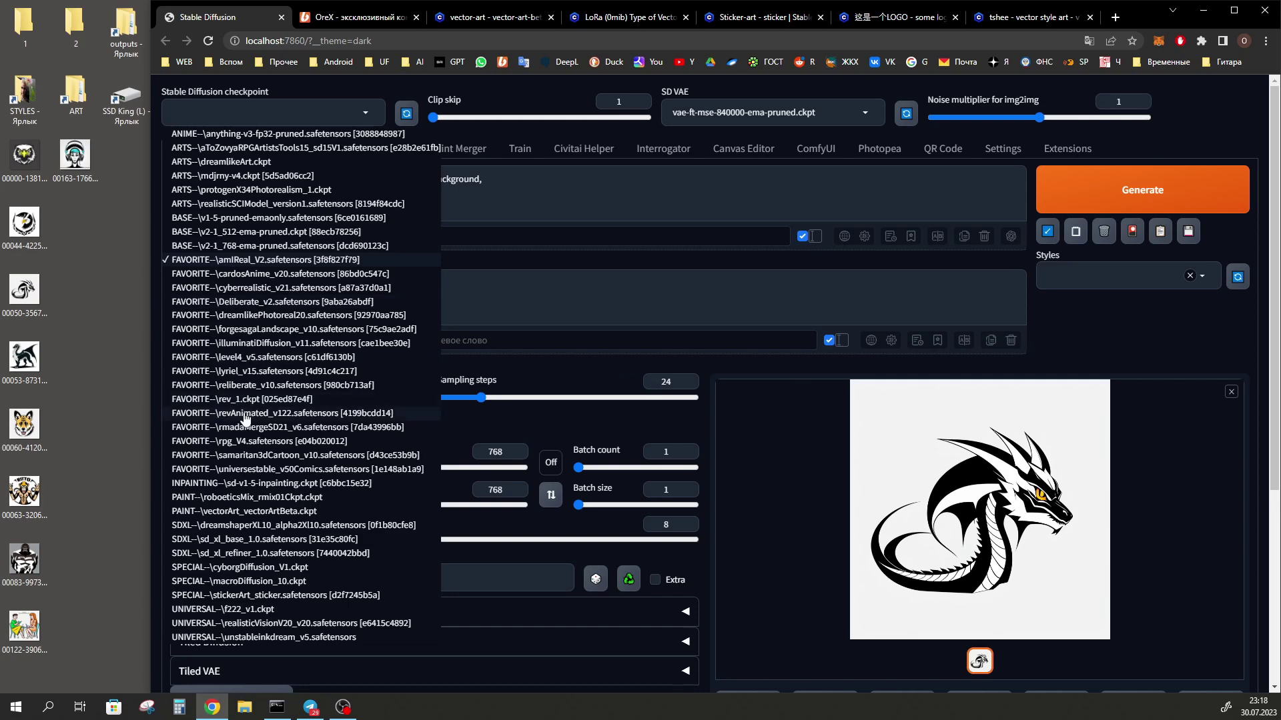
Close the checkpoint list, keeping amIReal_V2 as the checkpoint.
{"action": "left_click", "coordinate": [609, 200]}
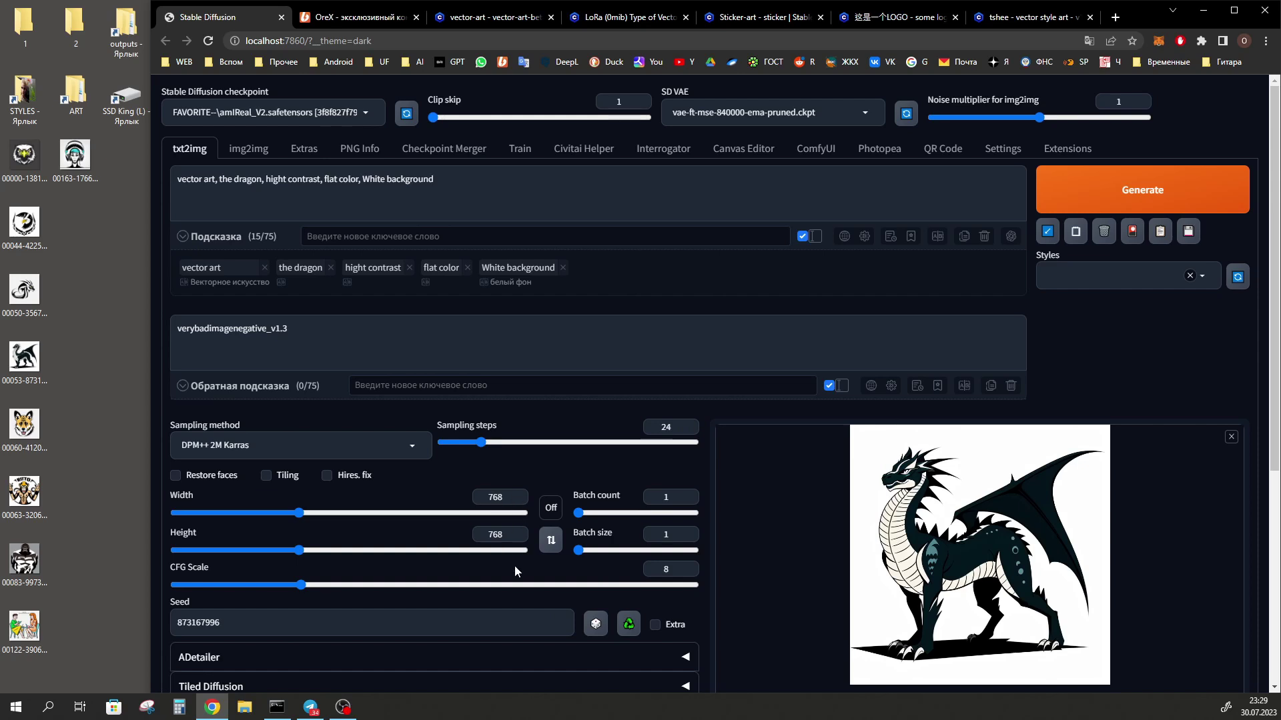
Generate a dragon with the hight contrast tag switched off.
{"action": "triple_click", "coordinate": [488, 190]}
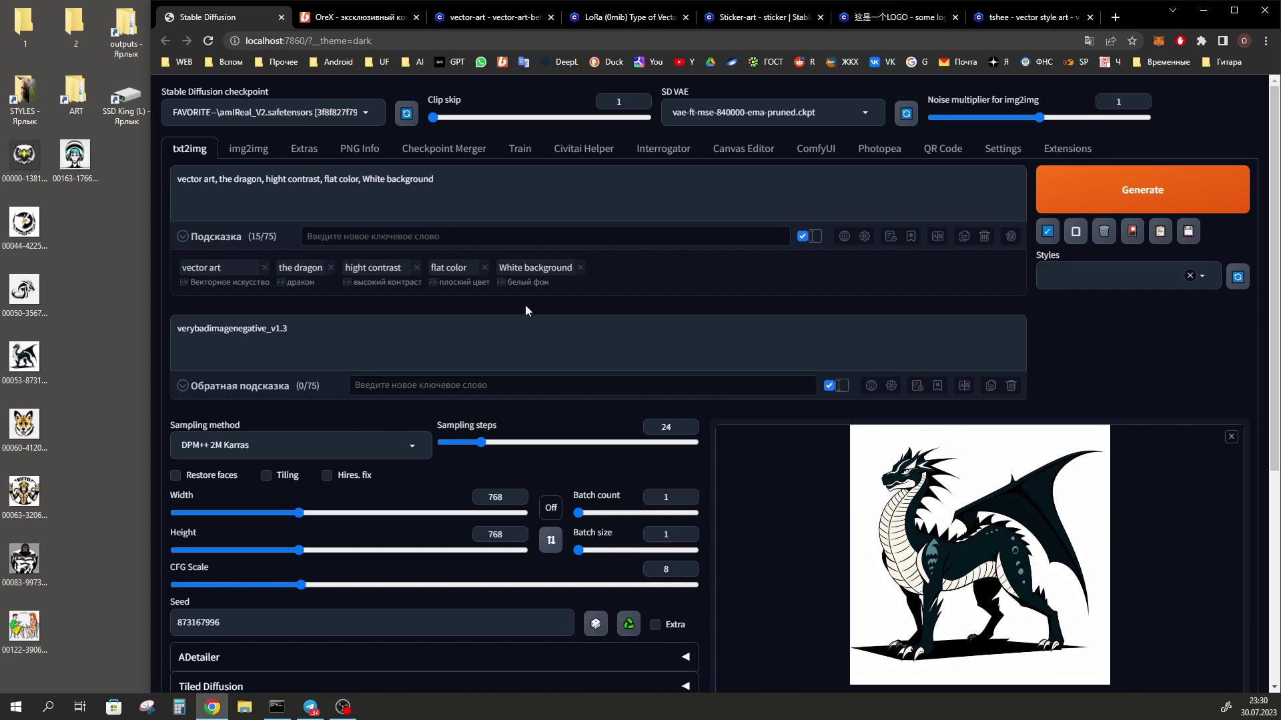
{"action": "mouse_move", "coordinate": [372, 268]}
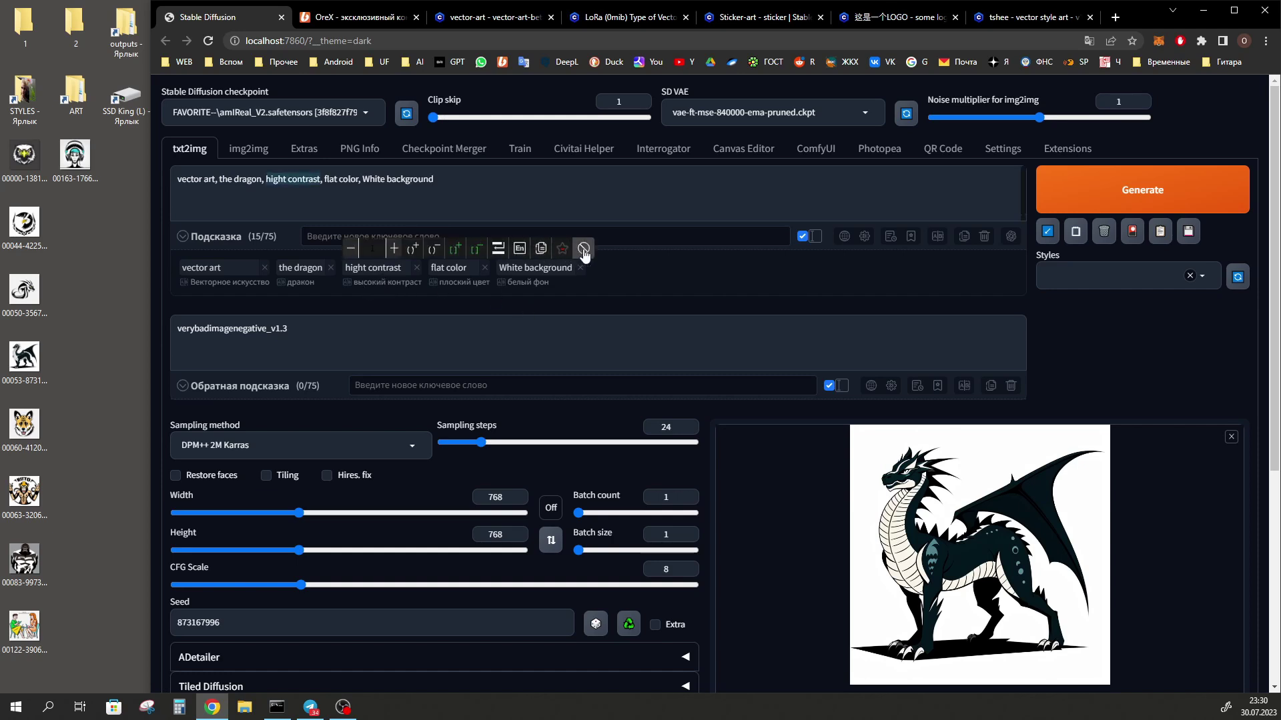
{"action": "left_click", "coordinate": [583, 249]}
{"action": "left_click", "coordinate": [1132, 208]}
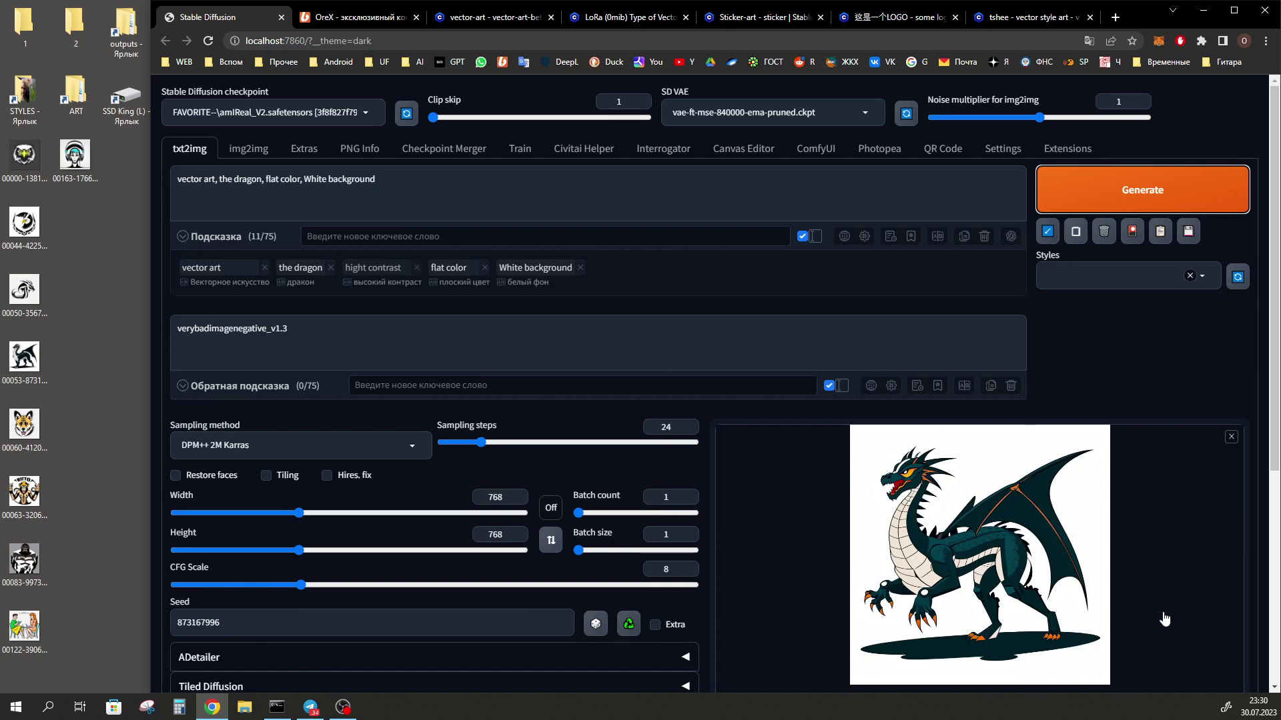
Restore hight contrast, generate without flat color, then disable the White background tag.
{"action": "left_click", "coordinate": [372, 268]}
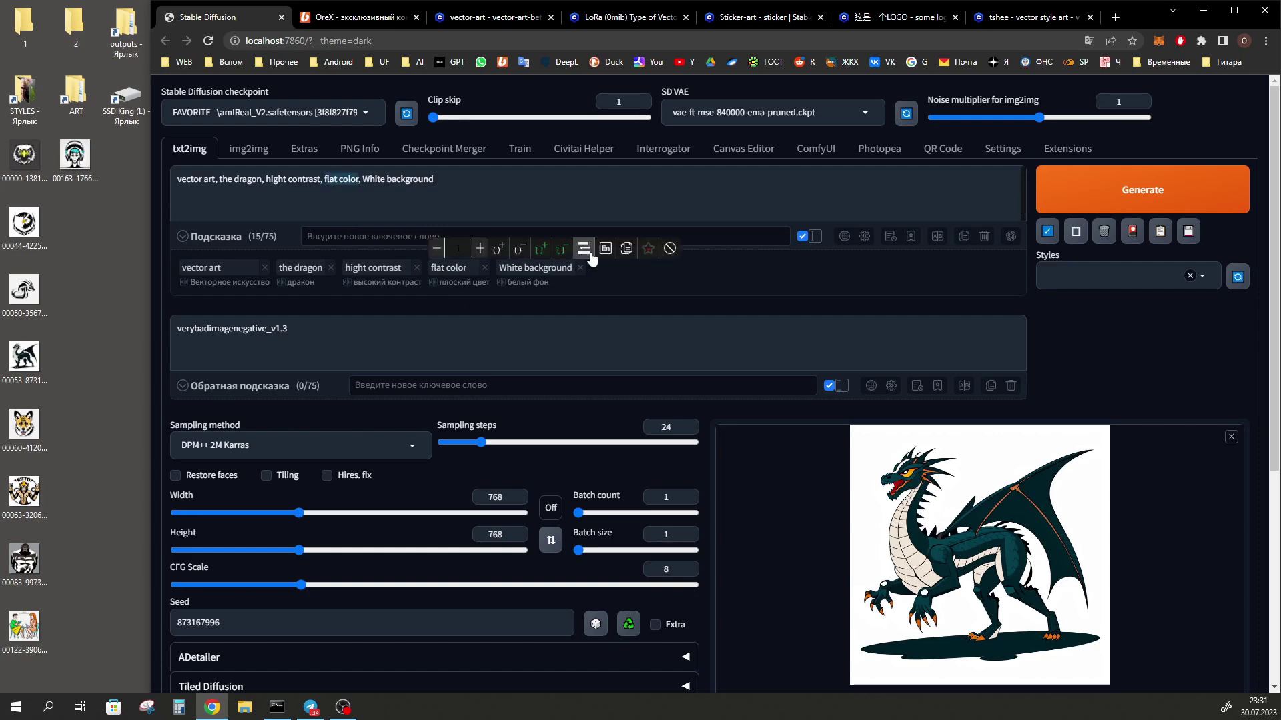
{"action": "left_click", "coordinate": [669, 248]}
{"action": "key", "text": "ctrl+Return"}
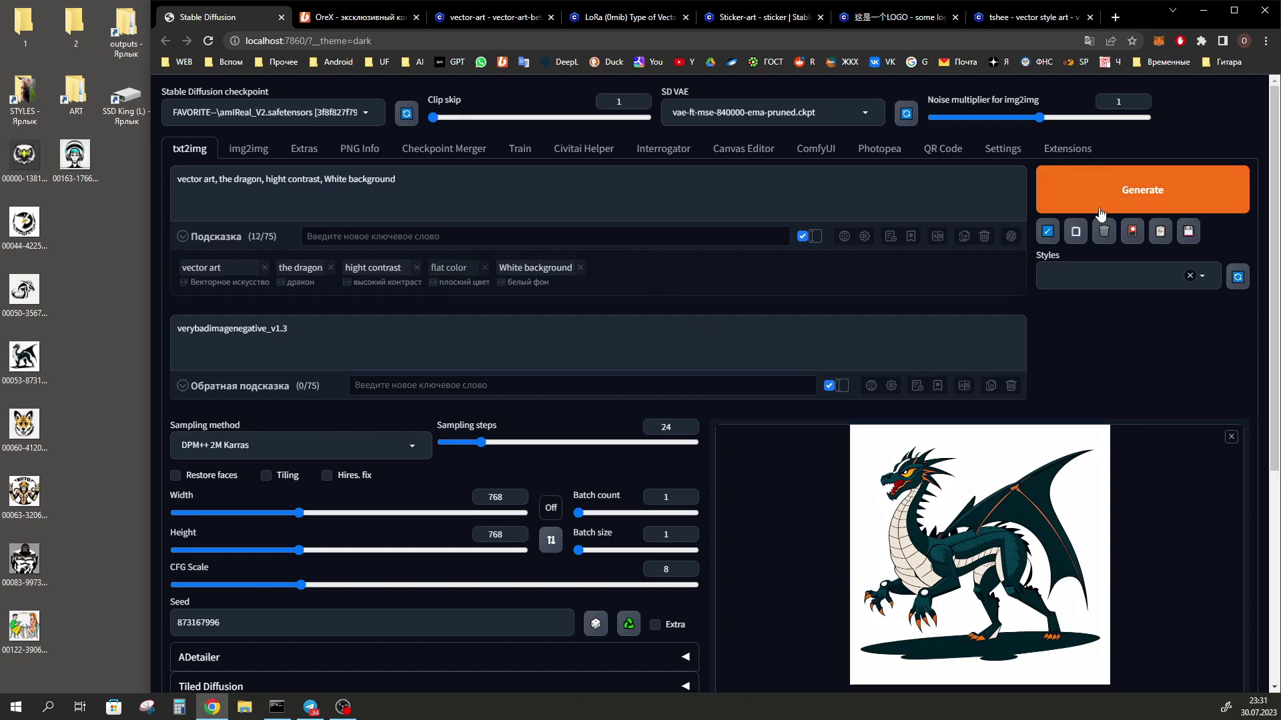
{"action": "scroll", "coordinate": [734, 333], "scroll_direction": "down", "scroll_amount": 1}
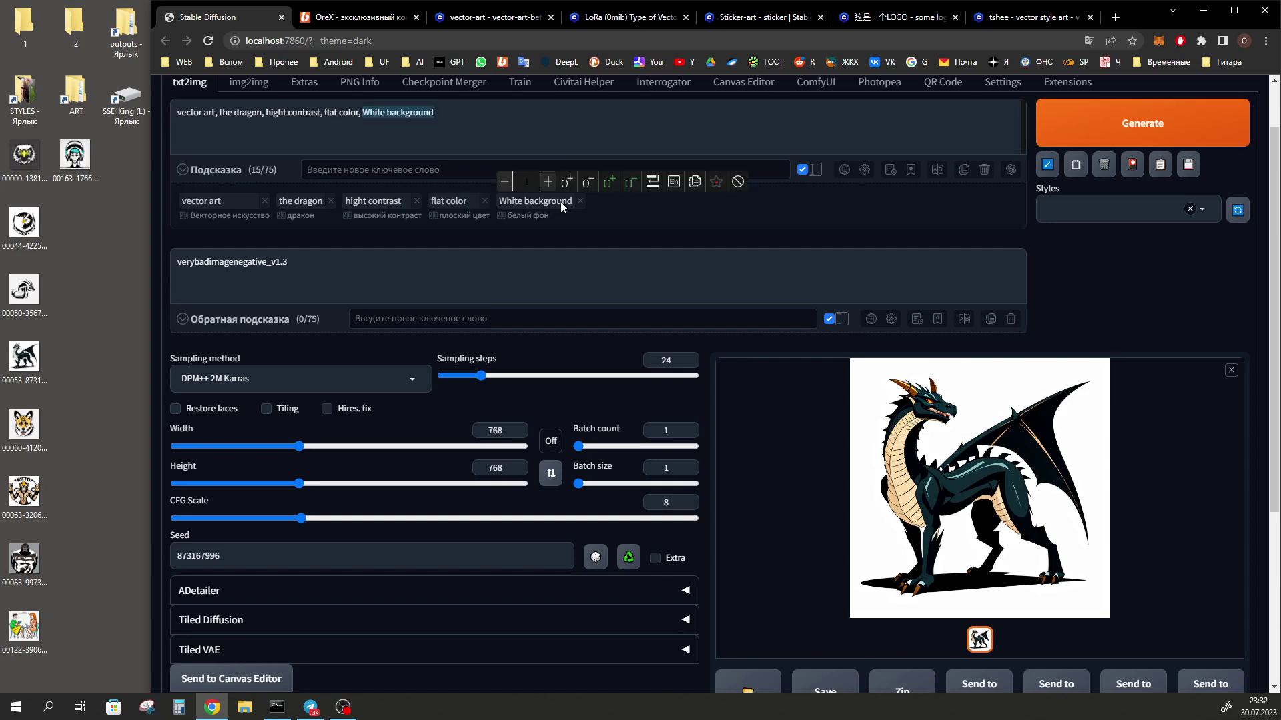
{"action": "mouse_move", "coordinate": [535, 200]}
{"action": "left_click", "coordinate": [737, 181]}
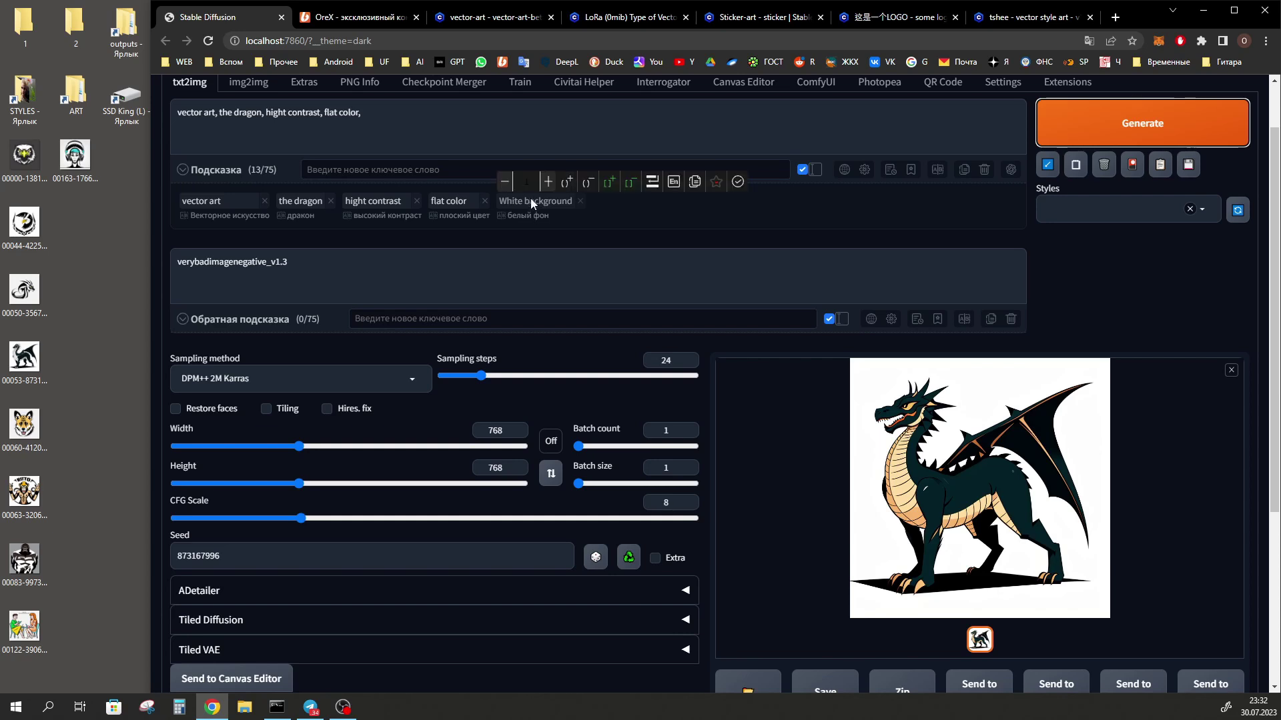
Re-enable White background and highlight the verybadimagenegative_v1.3 negative embedding.
{"action": "left_click", "coordinate": [739, 184]}
{"action": "scroll", "coordinate": [548, 247], "scroll_direction": "down", "scroll_amount": 1}
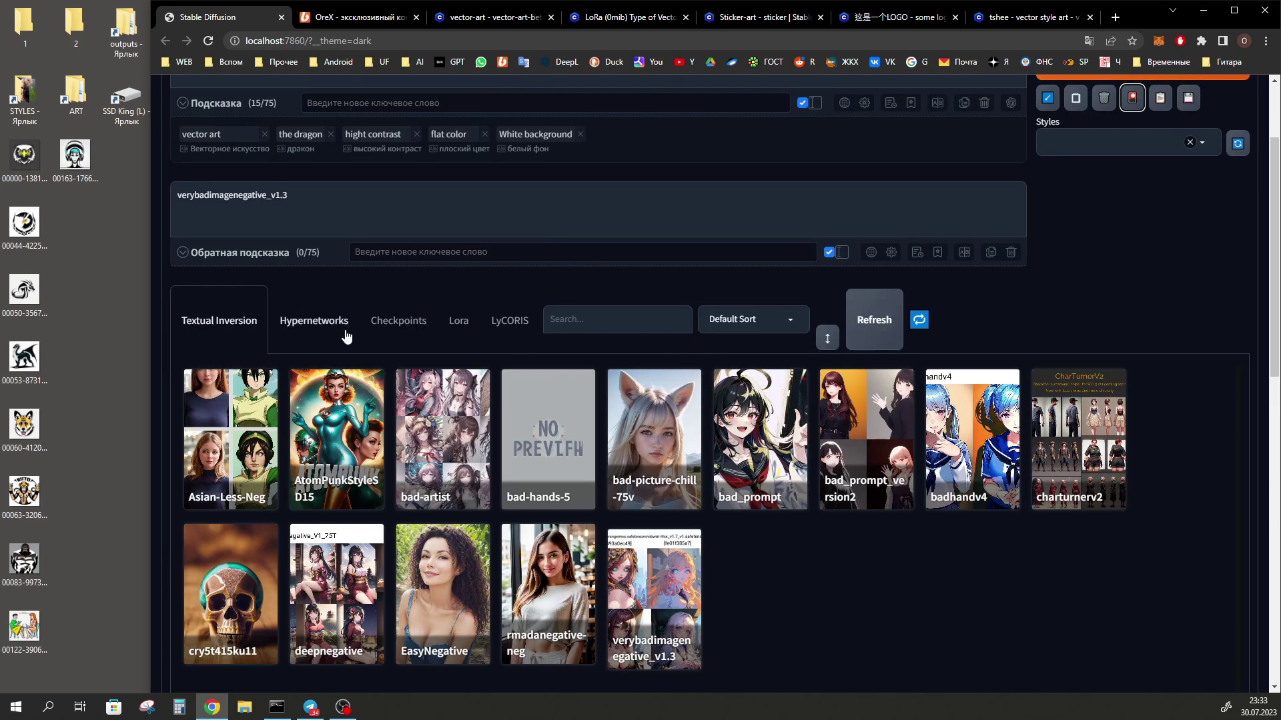
{"action": "left_click_drag", "start_coordinate": [299, 198], "coordinate": [158, 200]}
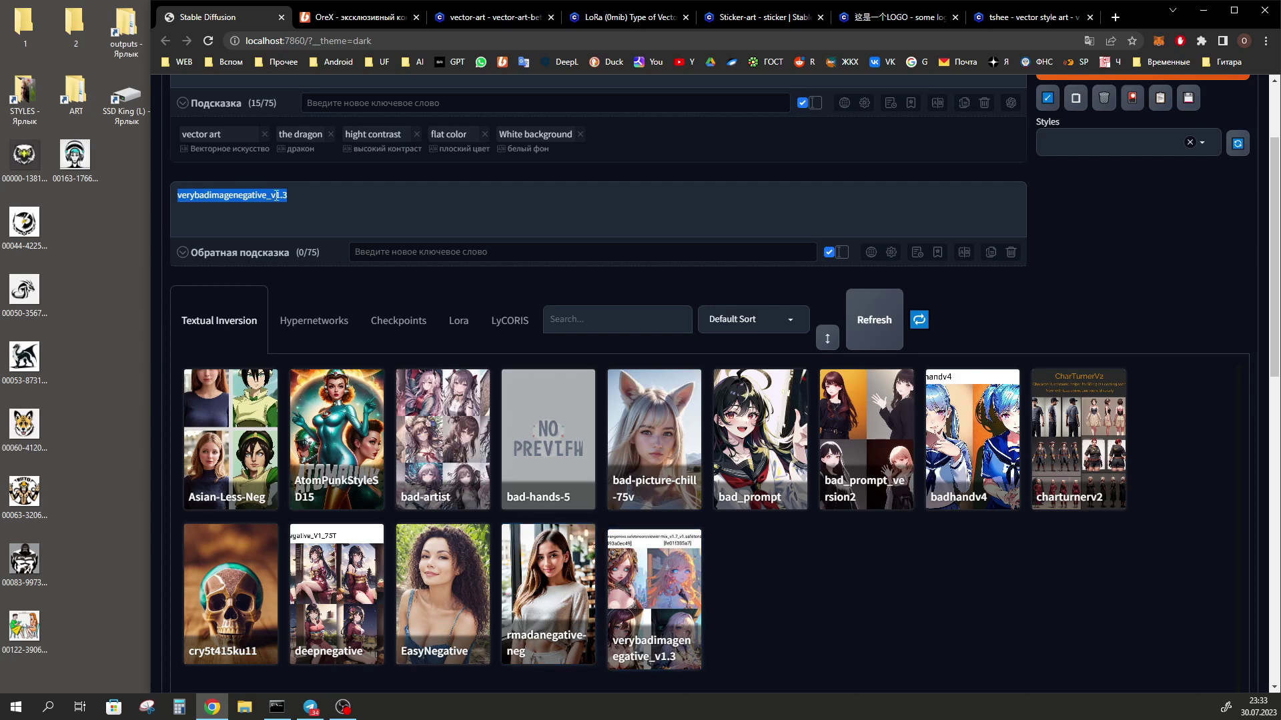
Switch to the Boosty Automatic1111 installation article and scroll through it.
{"action": "key", "text": "ctrl+Tab"}
{"action": "scroll", "coordinate": [813, 430], "scroll_direction": "down", "scroll_amount": 1}
{"action": "scroll", "coordinate": [814, 430], "scroll_direction": "down", "scroll_amount": 3}
{"action": "scroll", "coordinate": [813, 430], "scroll_direction": "up", "scroll_amount": 2}
{"action": "scroll", "coordinate": [605, 379], "scroll_direction": "up", "scroll_amount": 1}
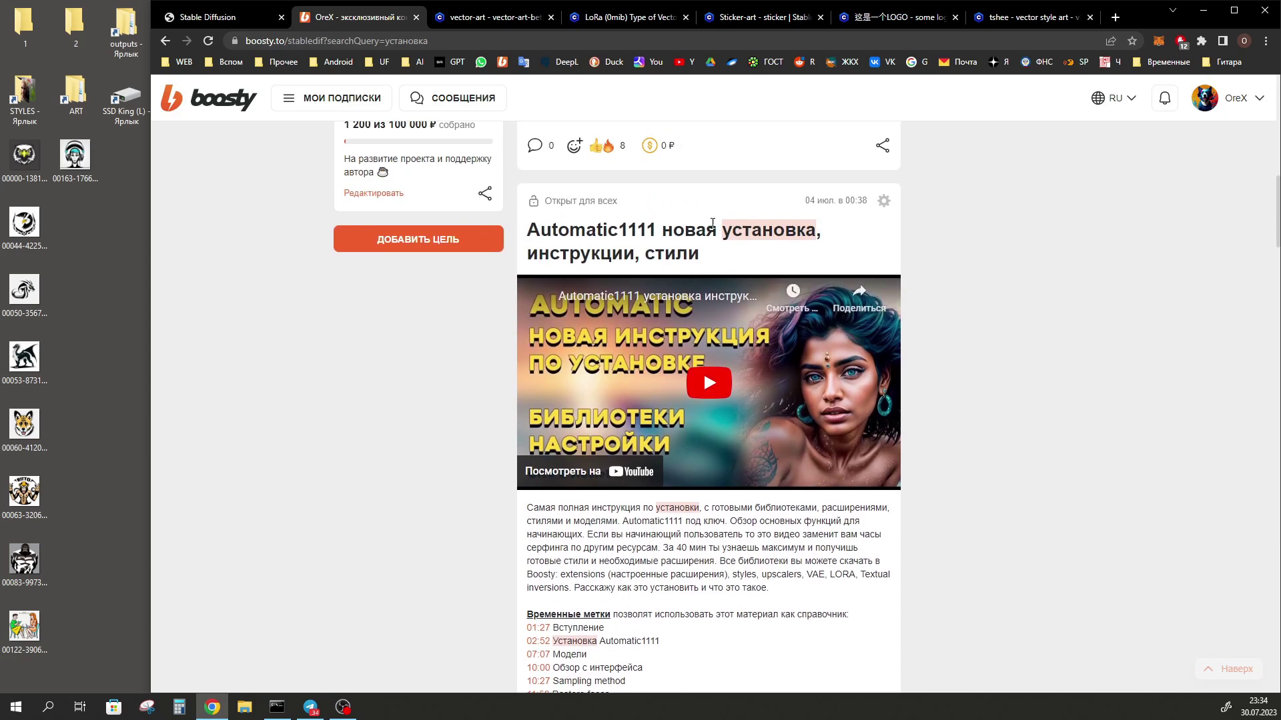
Scroll to the post's files and highlight the '6) Textual inversions embeddings' link.
{"action": "scroll", "coordinate": [605, 379], "scroll_direction": "down", "scroll_amount": 8}
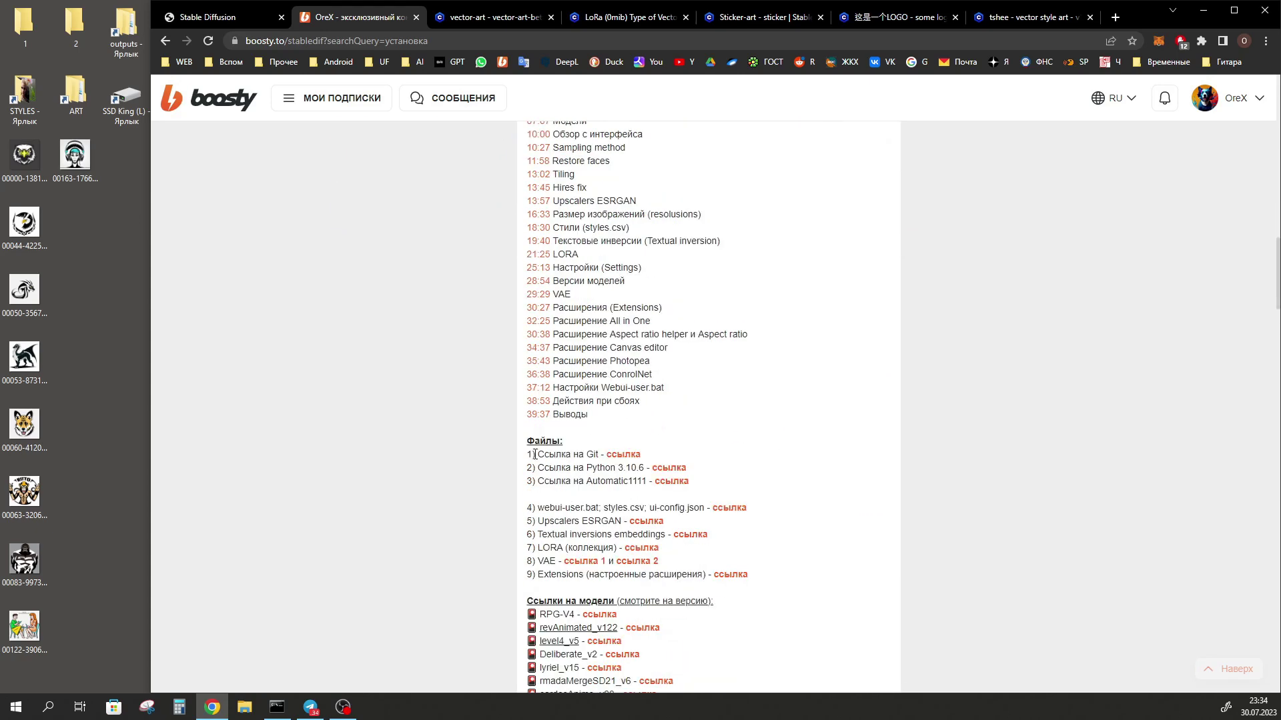
{"action": "left_click_drag", "start_coordinate": [529, 534], "coordinate": [699, 540]}
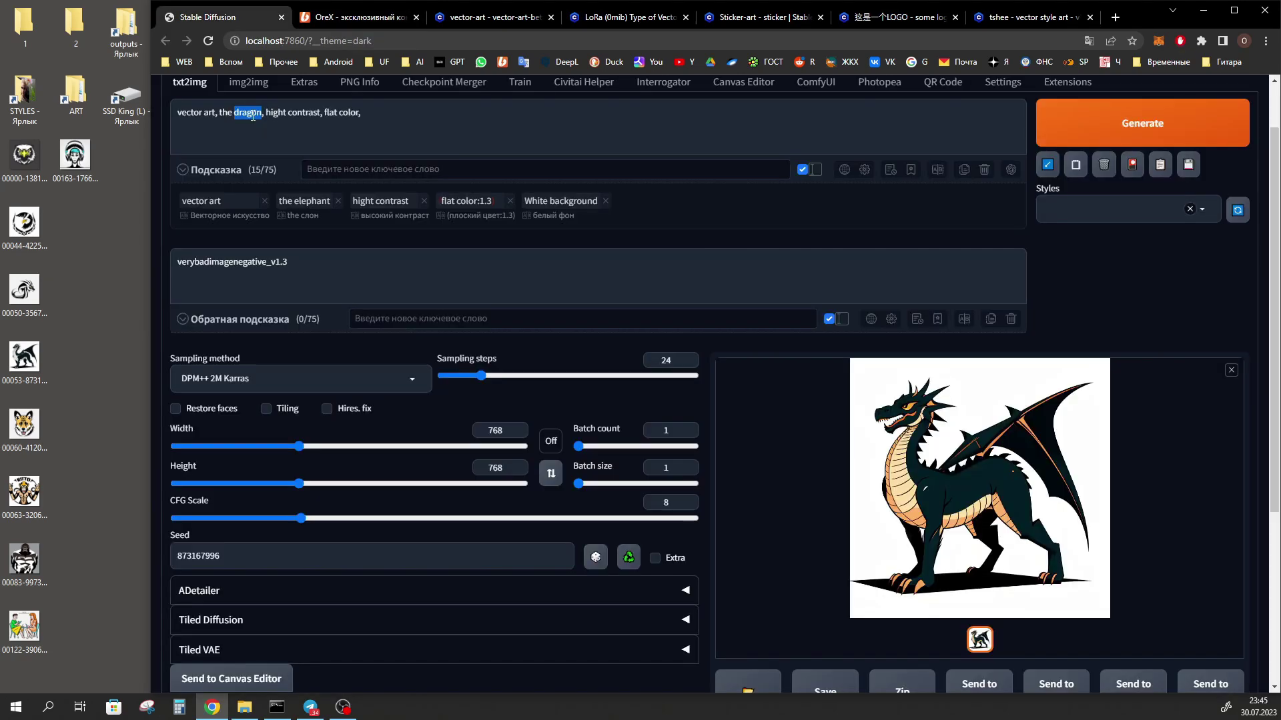
Paste the wild dog prompt, translate the дикая собака tag, and generate.
{"action": "type", "text": "дикая собака"}
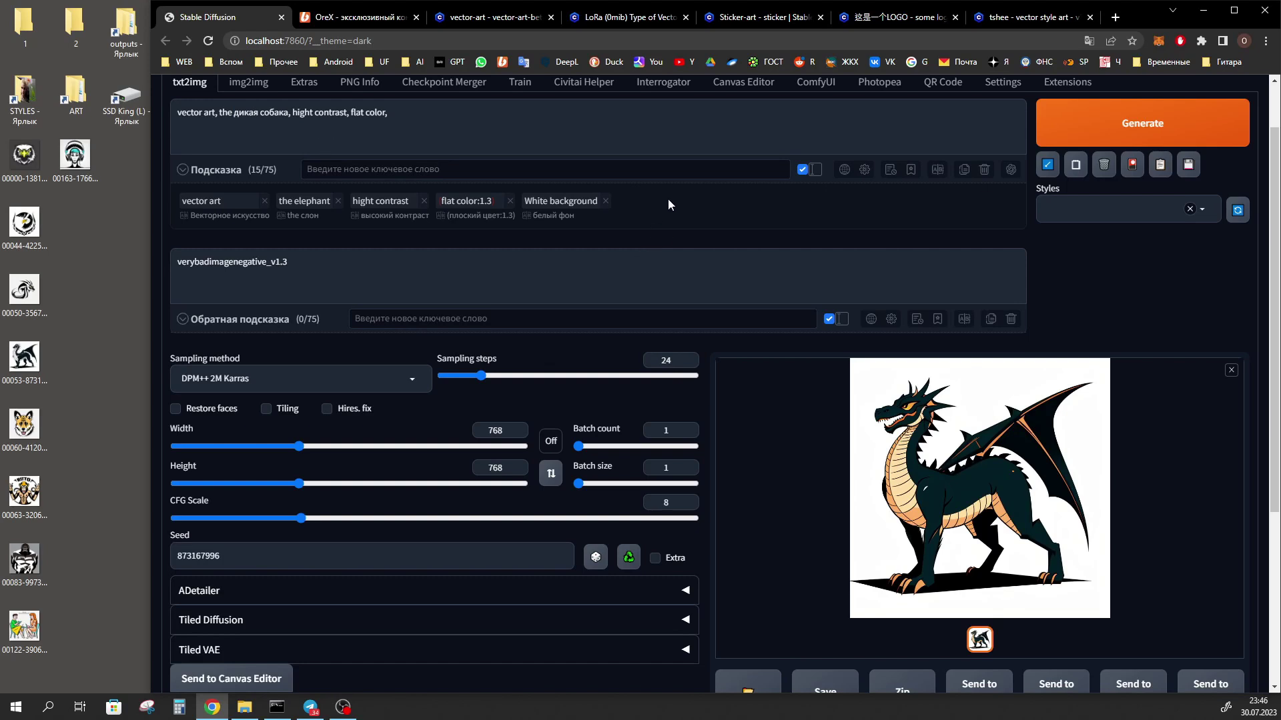
{"action": "left_click", "coordinate": [667, 199]}
{"action": "mouse_move", "coordinate": [315, 202]}
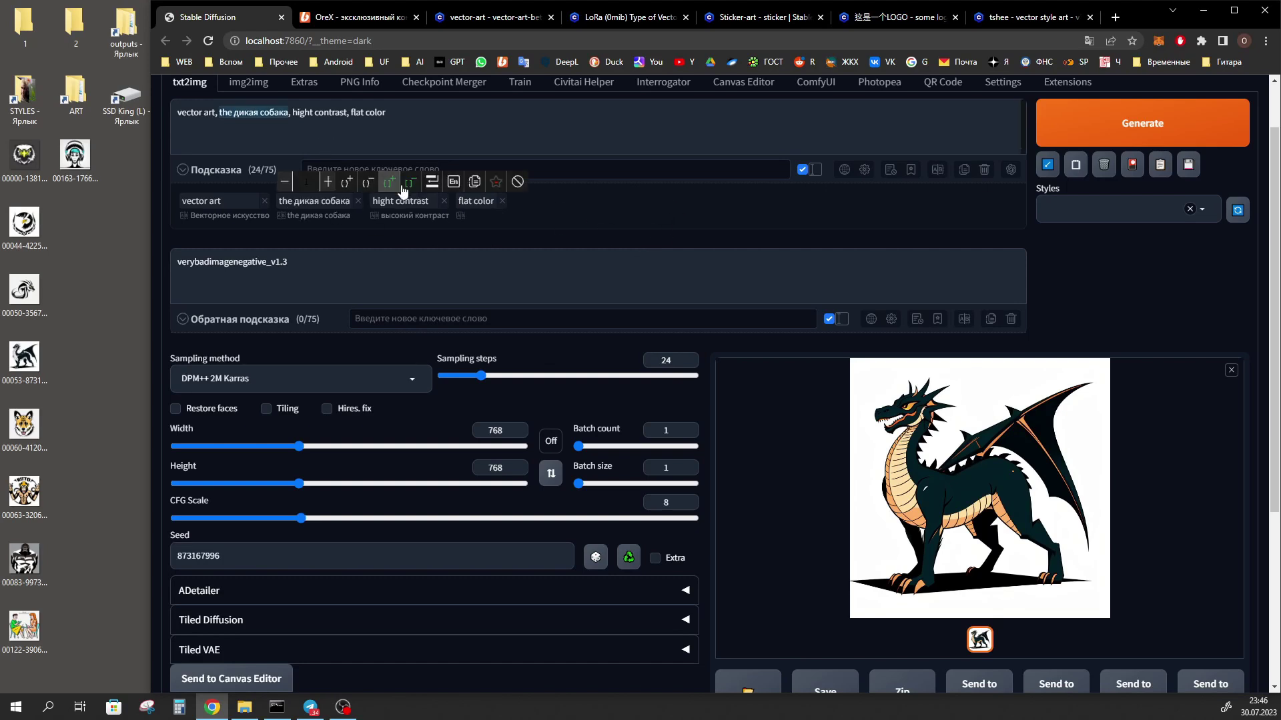
{"action": "left_click", "coordinate": [454, 183]}
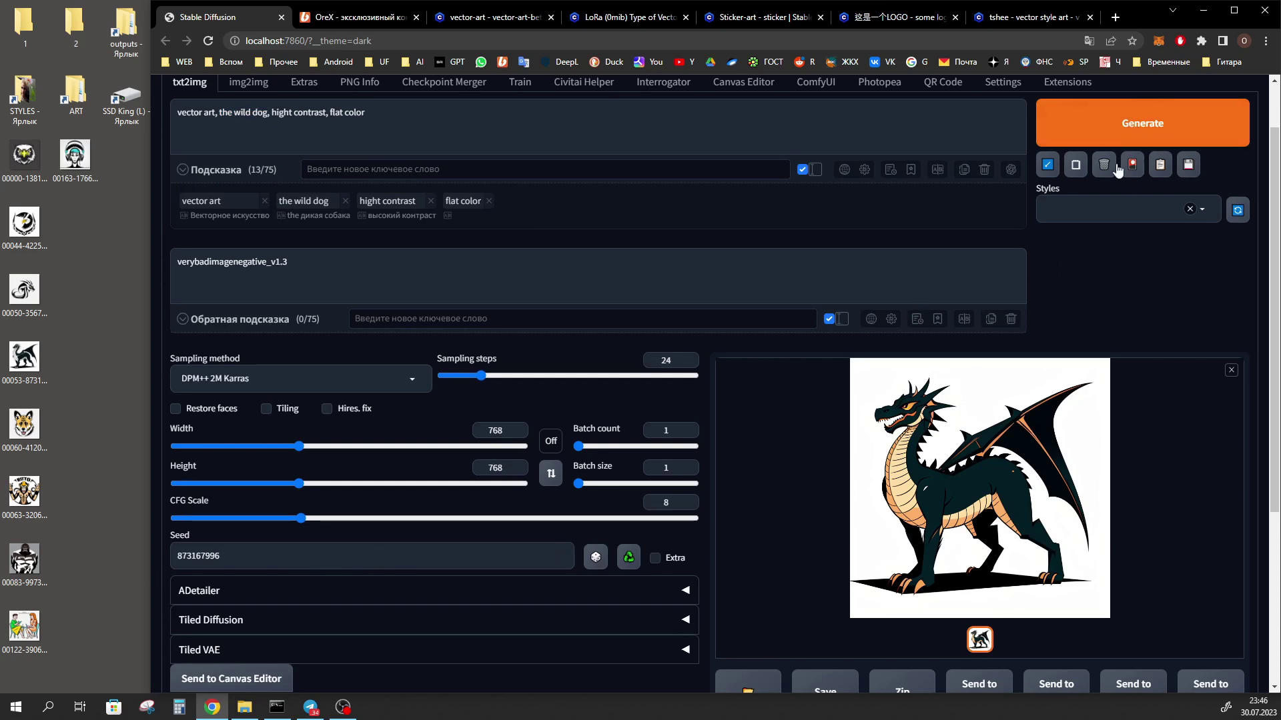
{"action": "left_click", "coordinate": [1132, 134]}
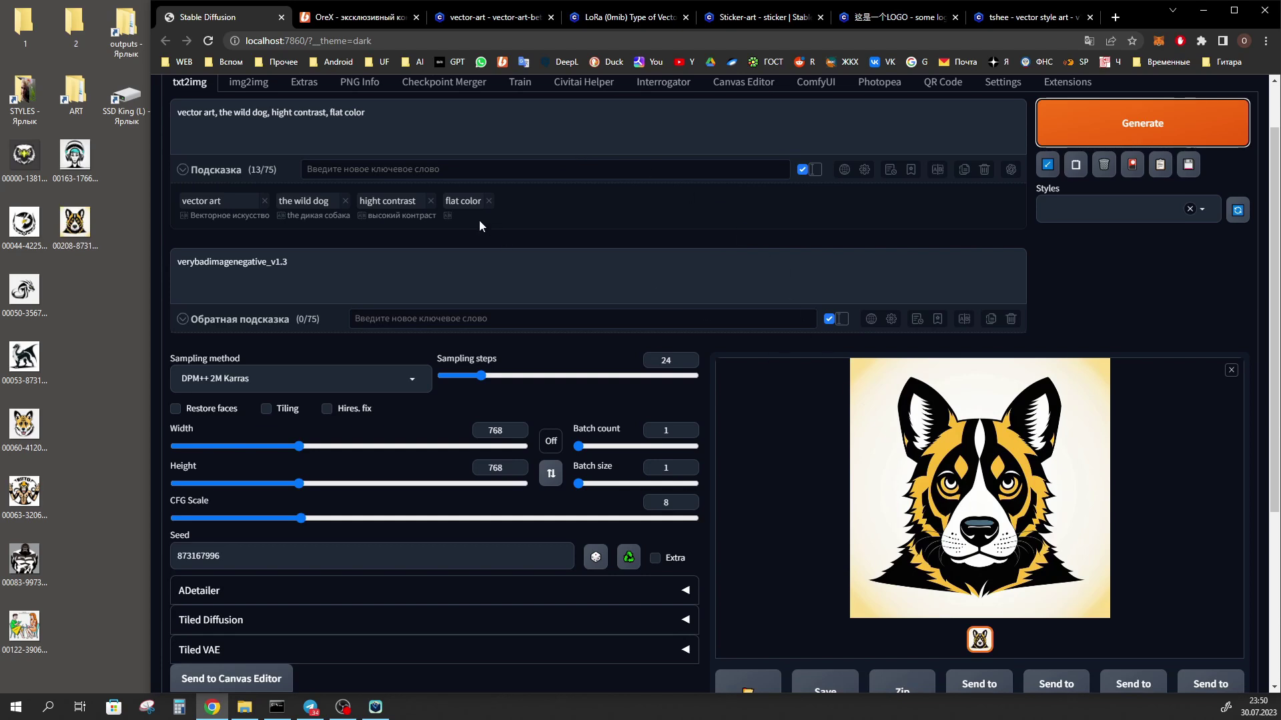
{"action": "mouse_move", "coordinate": [463, 200]}
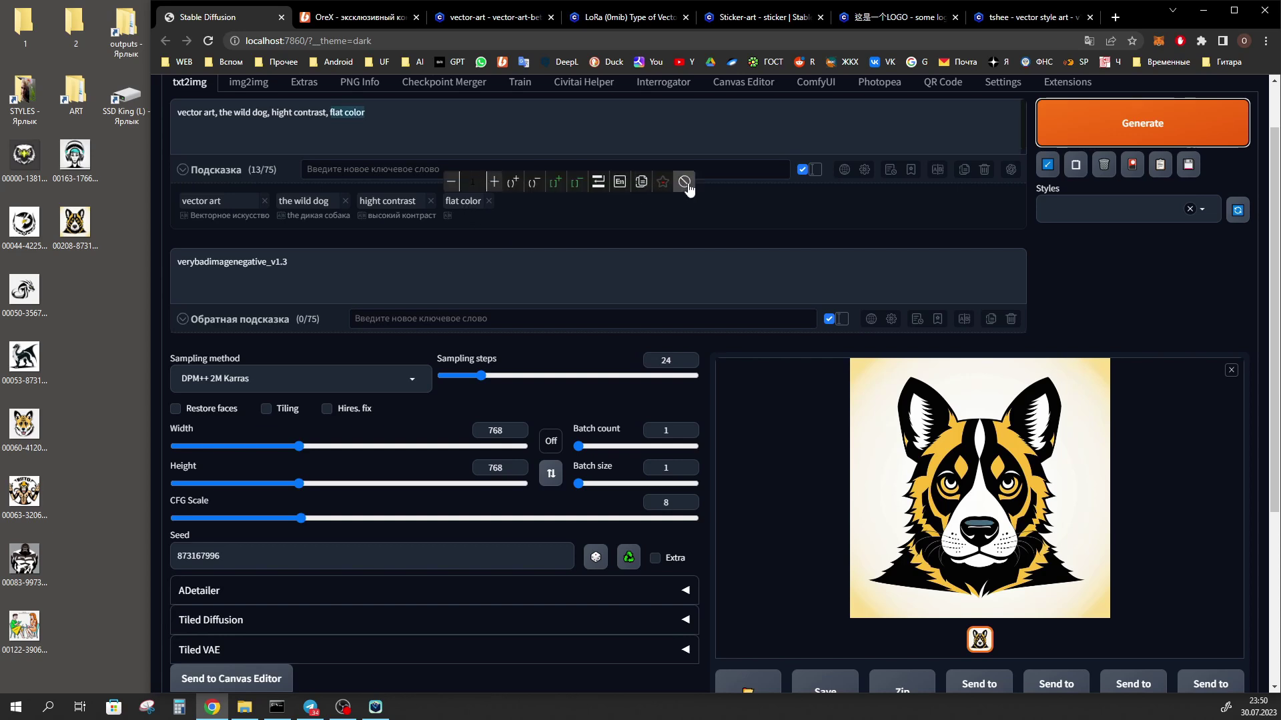
Replace flat color with a flat style tag, generating at weight 1.5 then 1.3.
{"action": "left_click", "coordinate": [685, 182]}
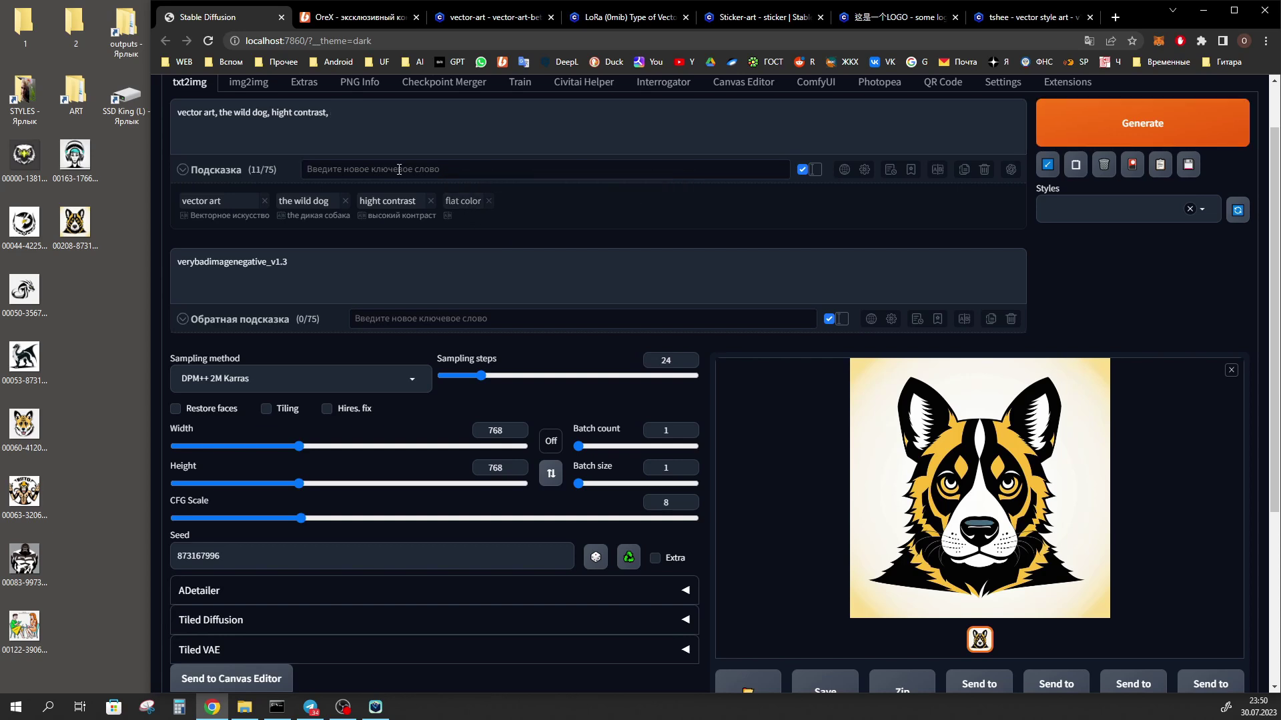
{"action": "type", "text": "flat style"}
{"action": "key", "text": "Return"}
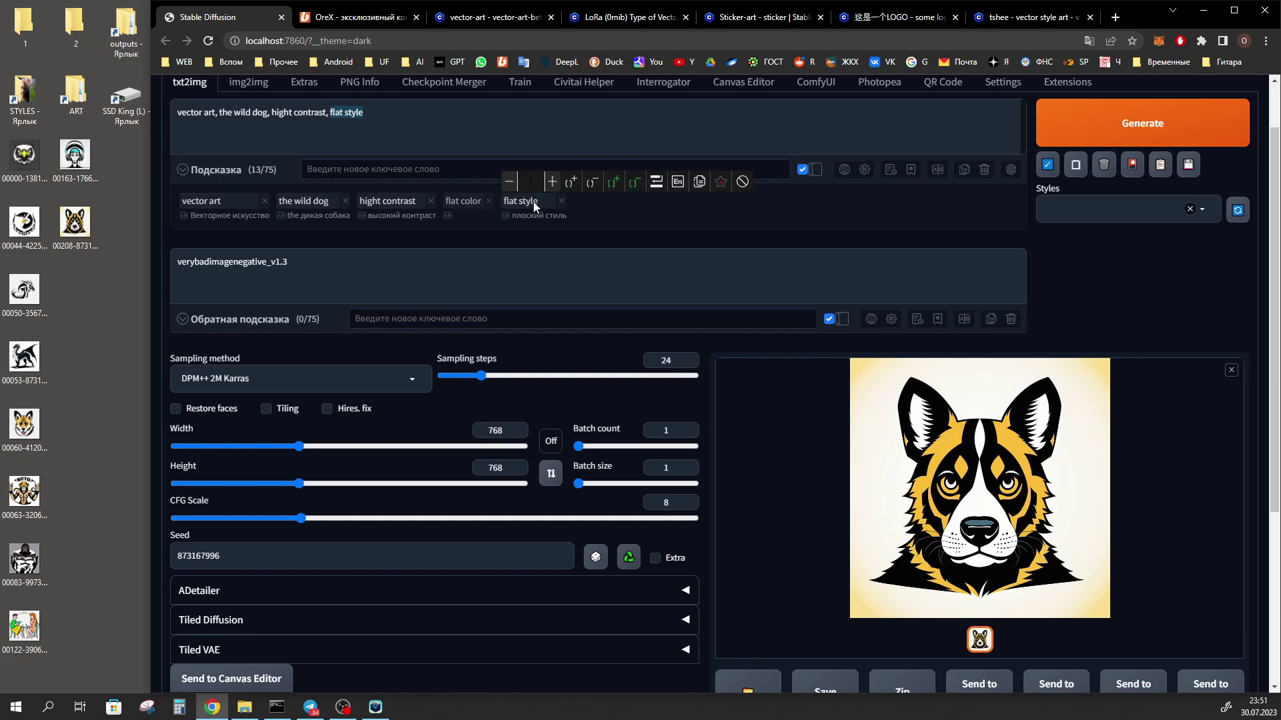
{"action": "left_click", "coordinate": [552, 183]}
{"action": "key", "text": "ctrl+Return"}
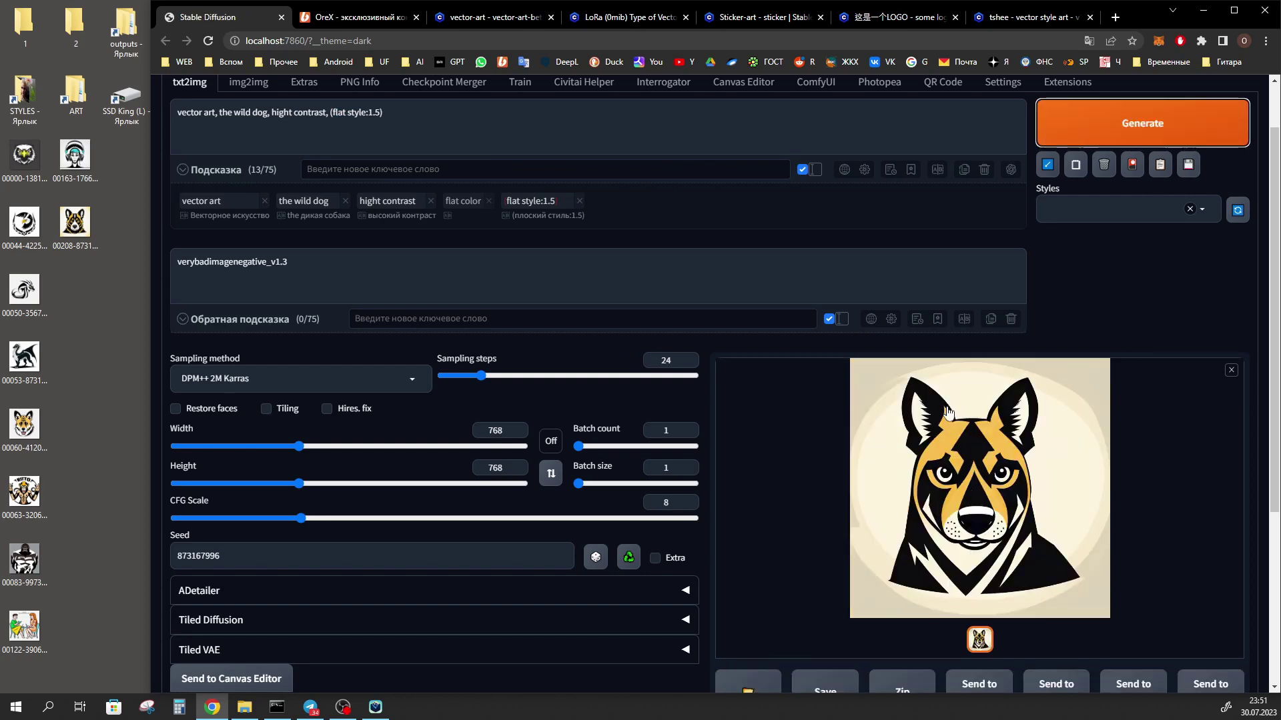
{"action": "left_click", "coordinate": [511, 182]}
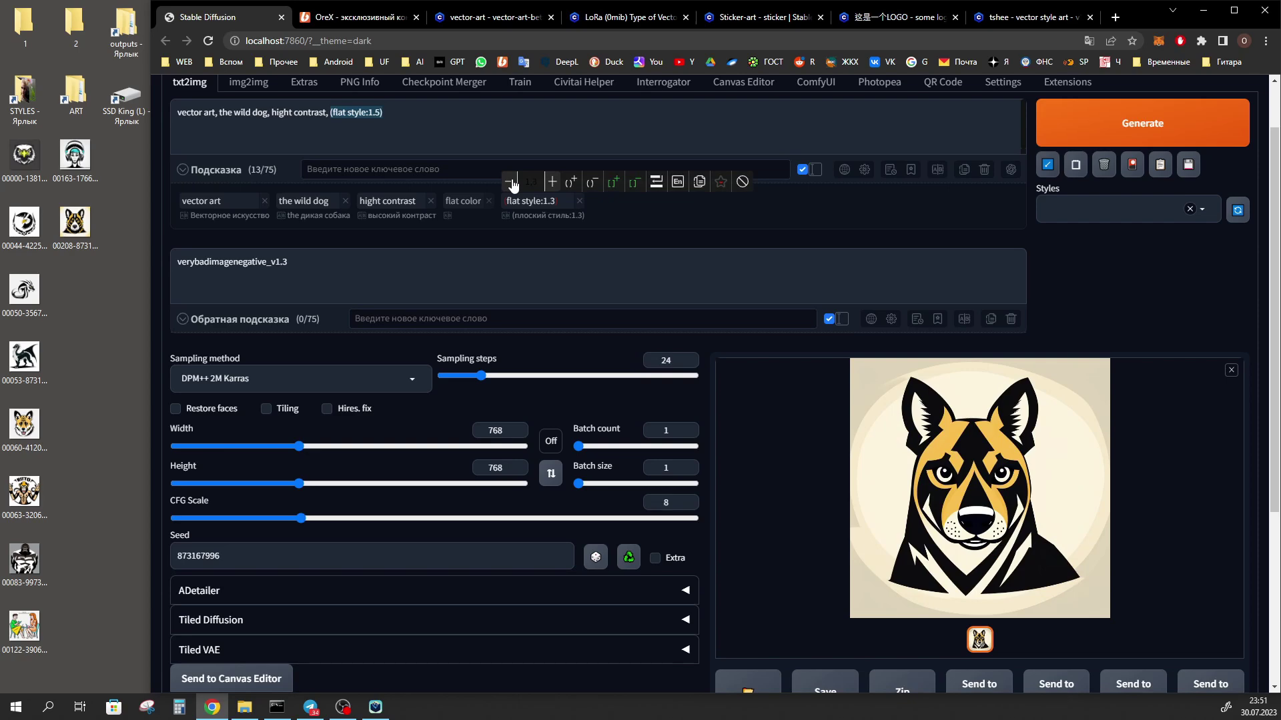
{"action": "key", "text": "ctrl+Return"}
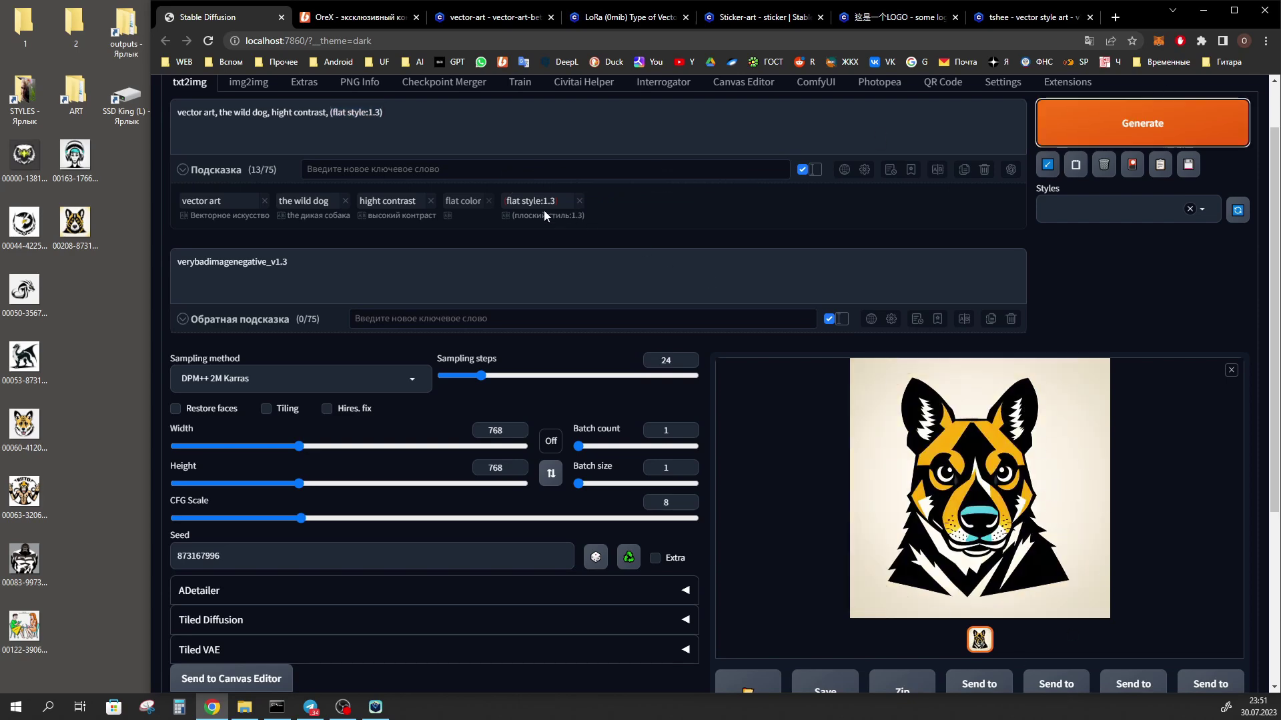
Drop a saved image onto the prompt and apply its generation parameters.
{"action": "scroll", "coordinate": [404, 206], "scroll_direction": "up", "scroll_amount": 1}
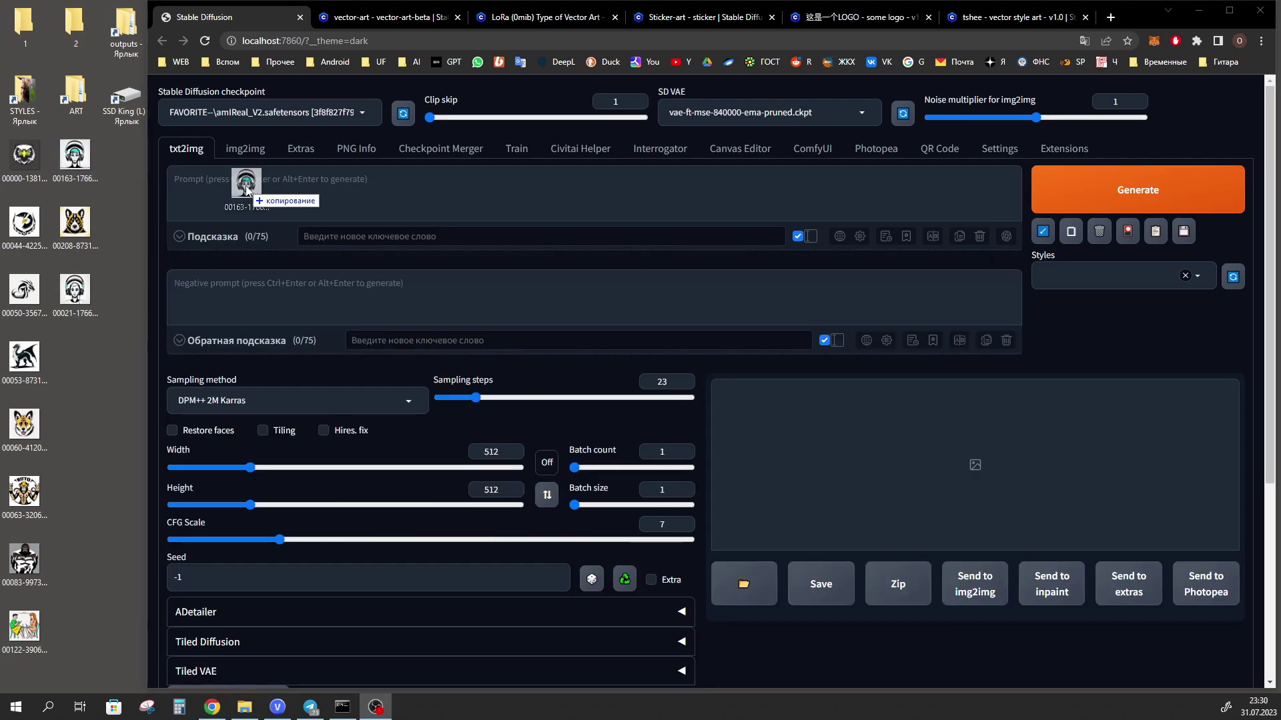
{"action": "left_click_drag", "start_coordinate": [246, 189], "coordinate": [246, 190]}
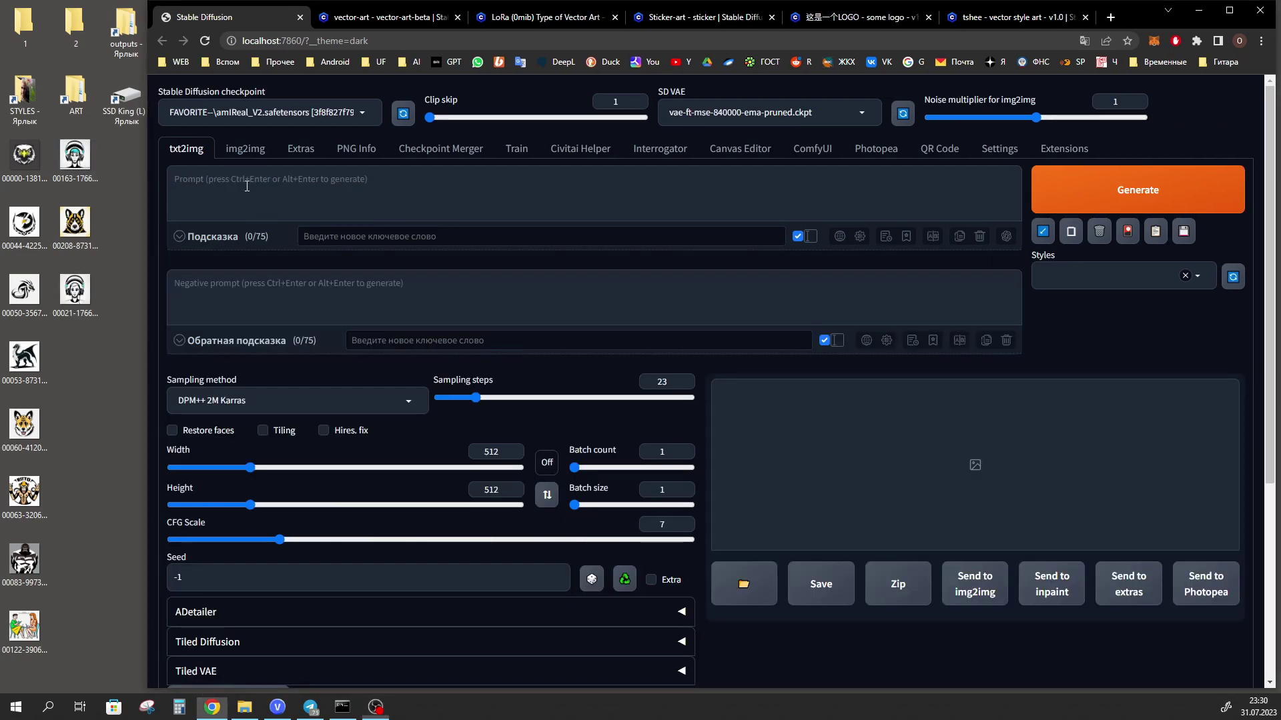
{"action": "left_click", "coordinate": [1042, 233]}
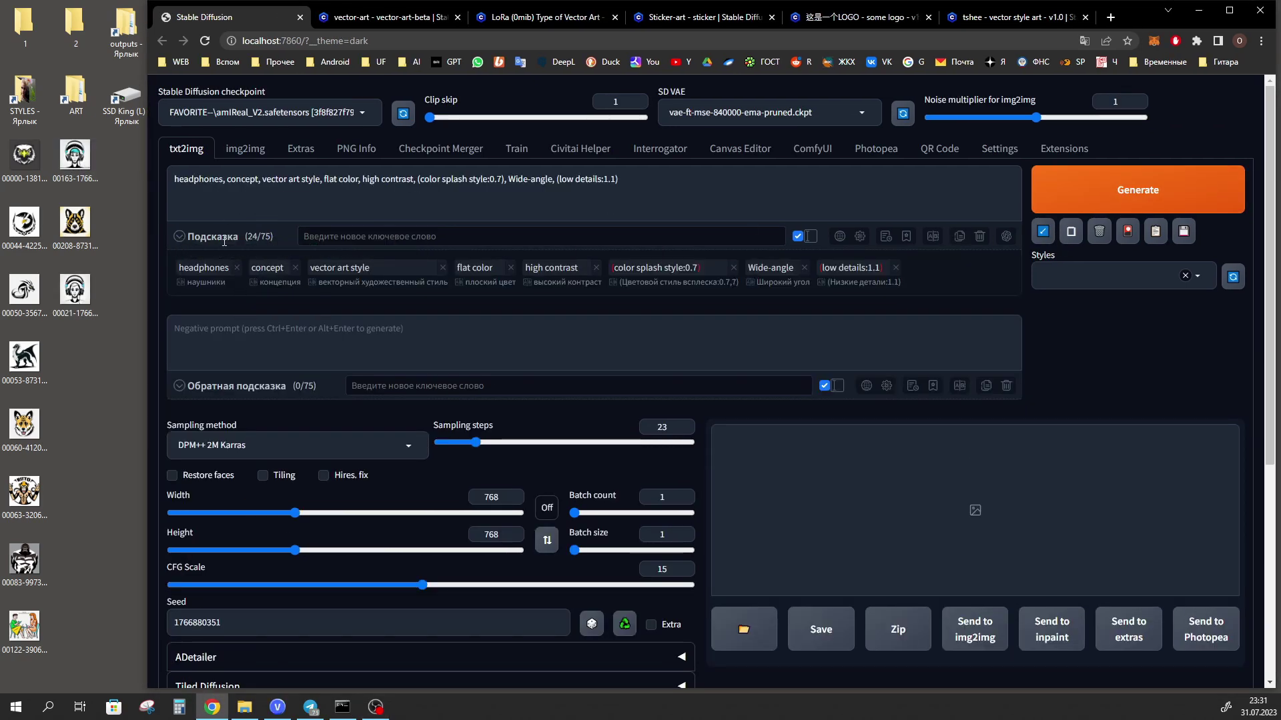
{"action": "mouse_move", "coordinate": [486, 267]}
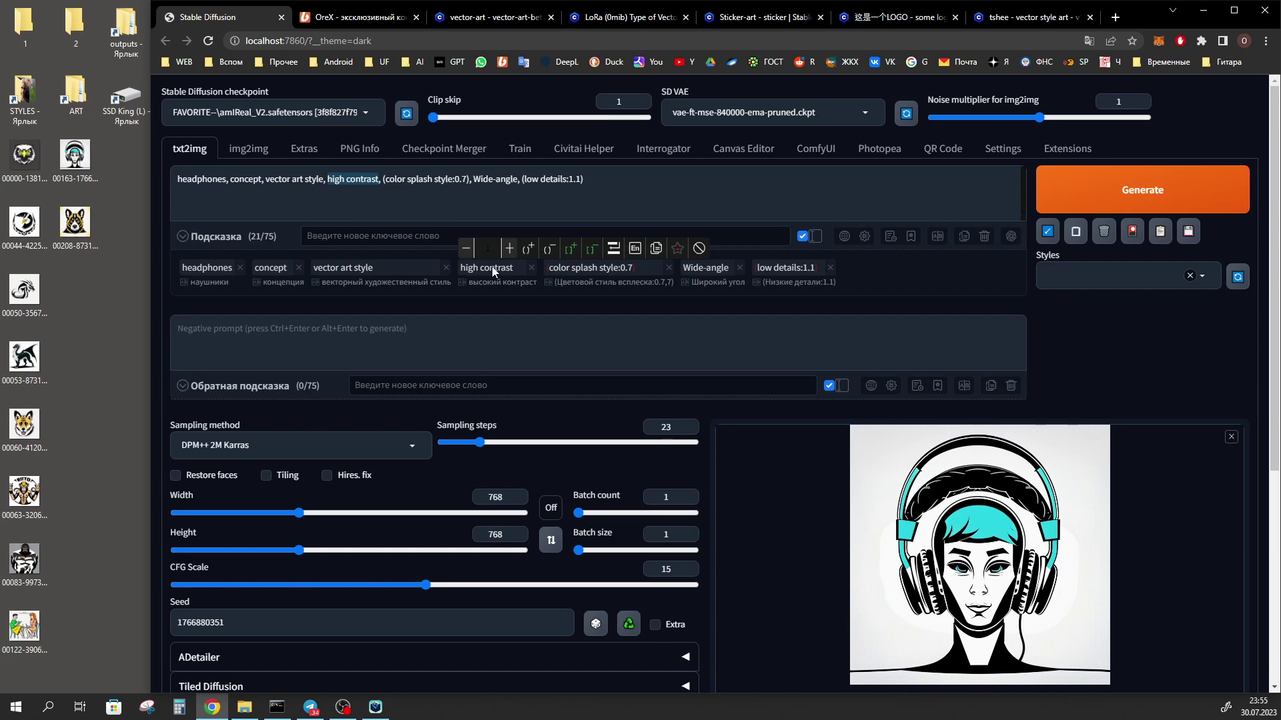
Restore flat color in the headphones prompt, regenerate, then generate without color splash style.
{"action": "key", "text": "ctrl+z"}
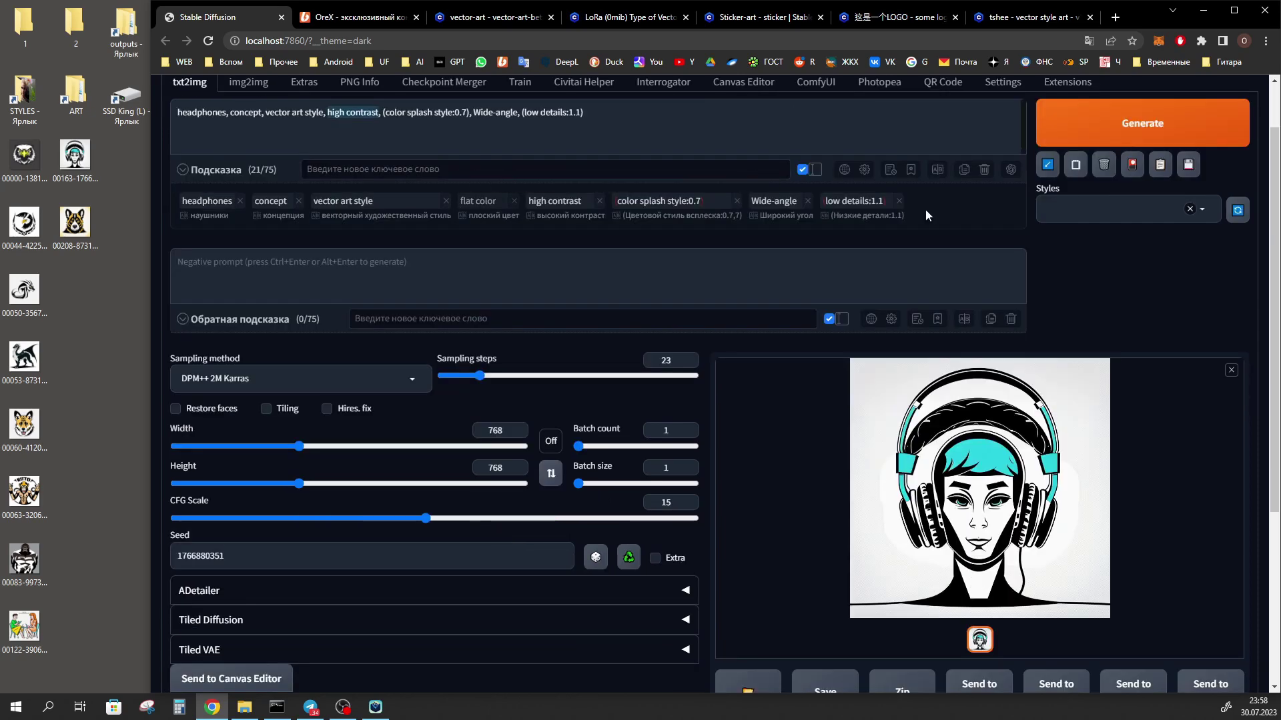
{"action": "left_click", "coordinate": [1097, 141]}
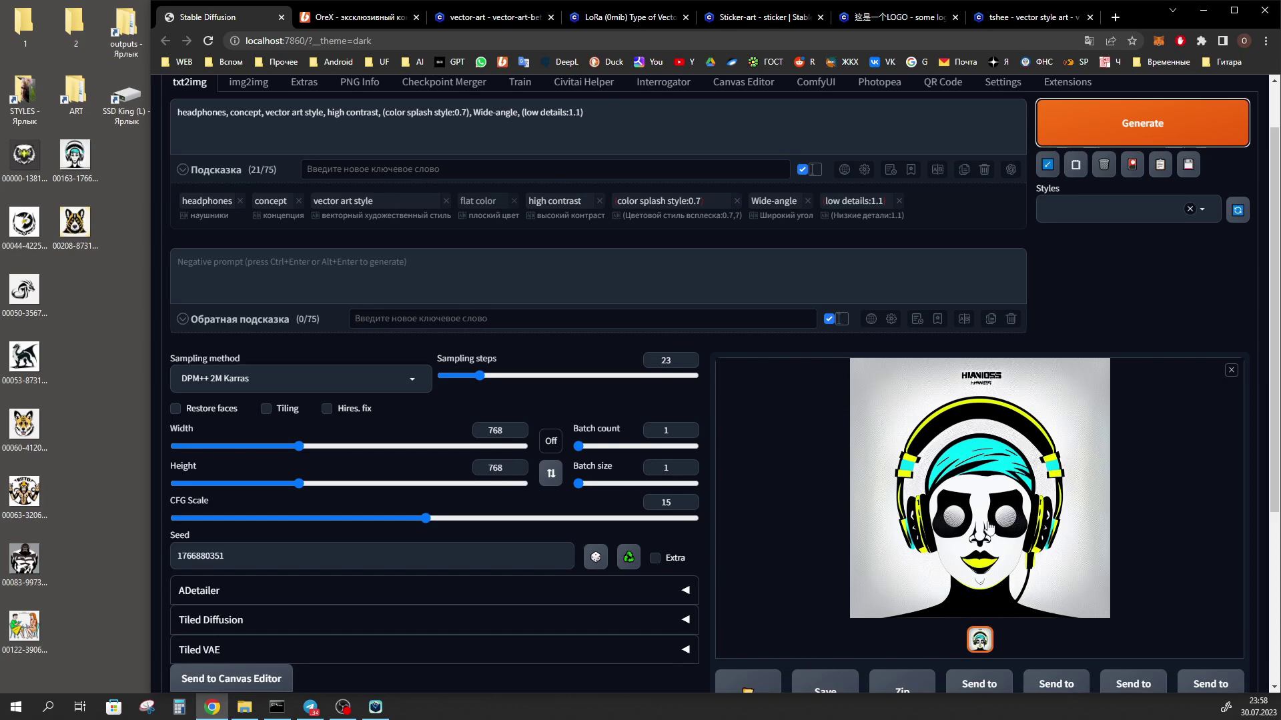
{"action": "left_click", "coordinate": [1134, 126]}
{"action": "left_click", "coordinate": [517, 210]}
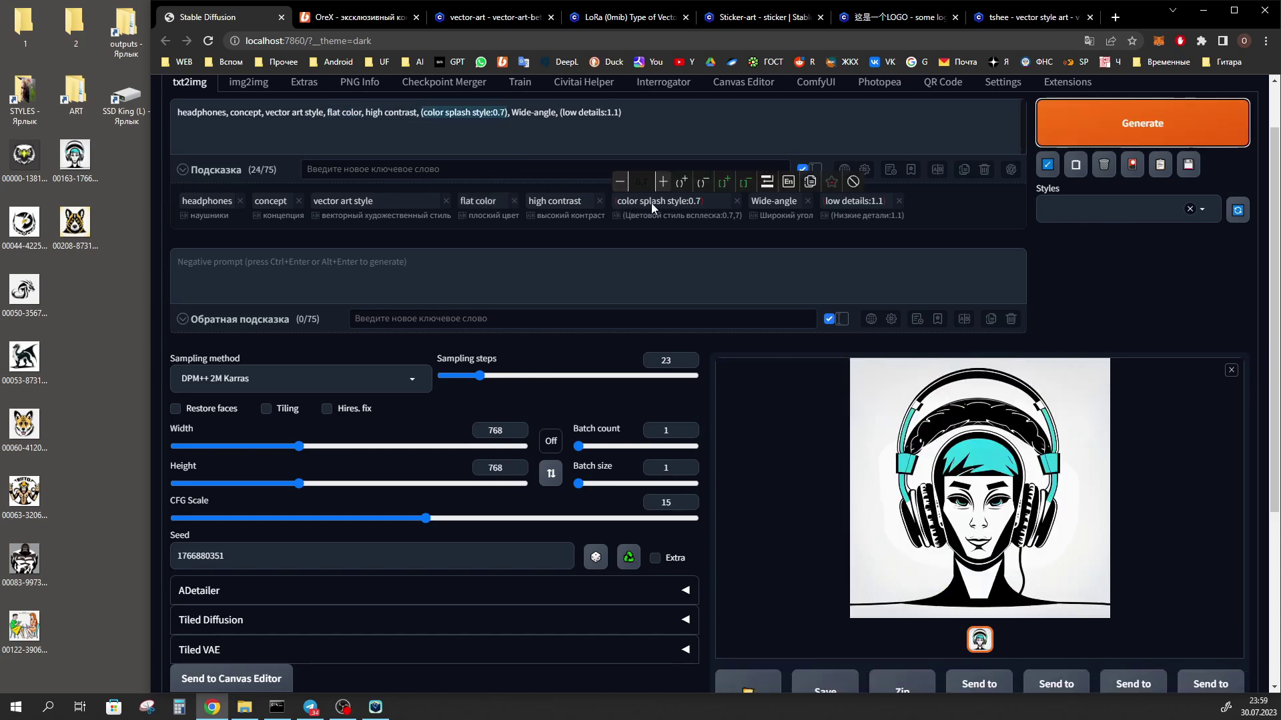
{"action": "mouse_move", "coordinate": [659, 201]}
{"action": "left_click", "coordinate": [854, 182]}
{"action": "left_click", "coordinate": [1127, 126]}
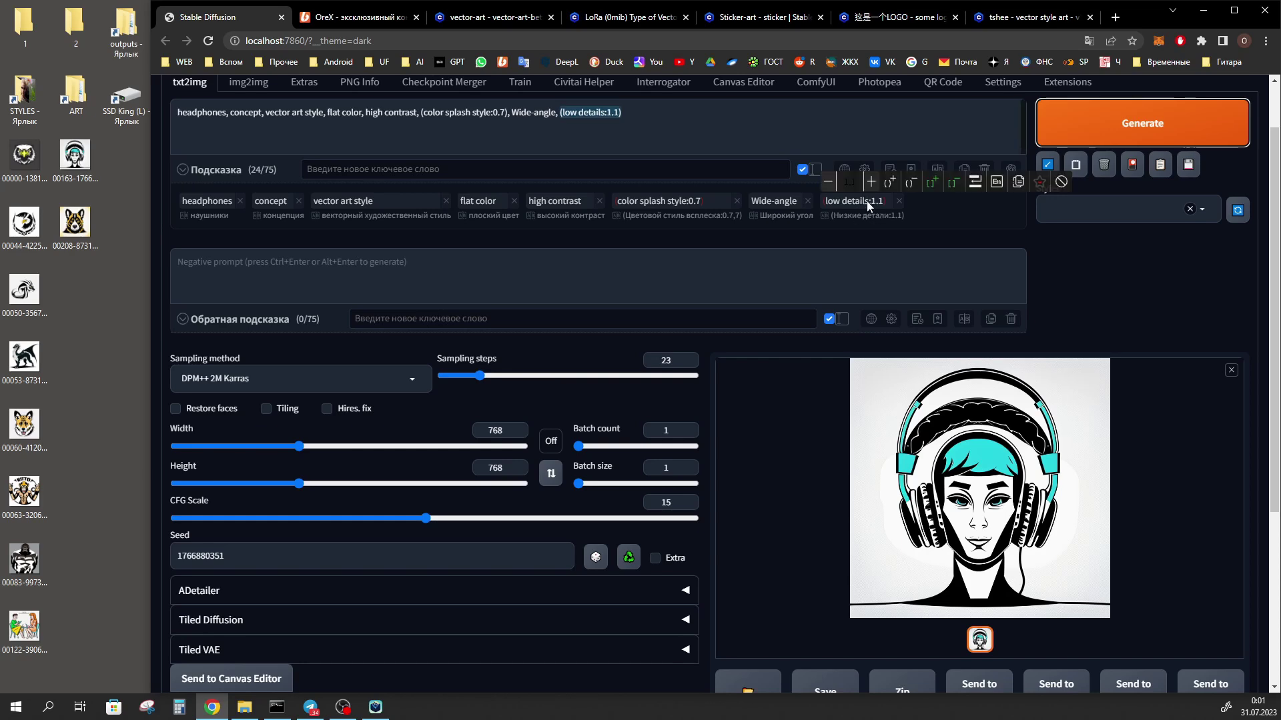
Regenerate with low details weighted 1.3, then again with flat style:1.1 added.
{"action": "left_click", "coordinate": [1061, 184]}
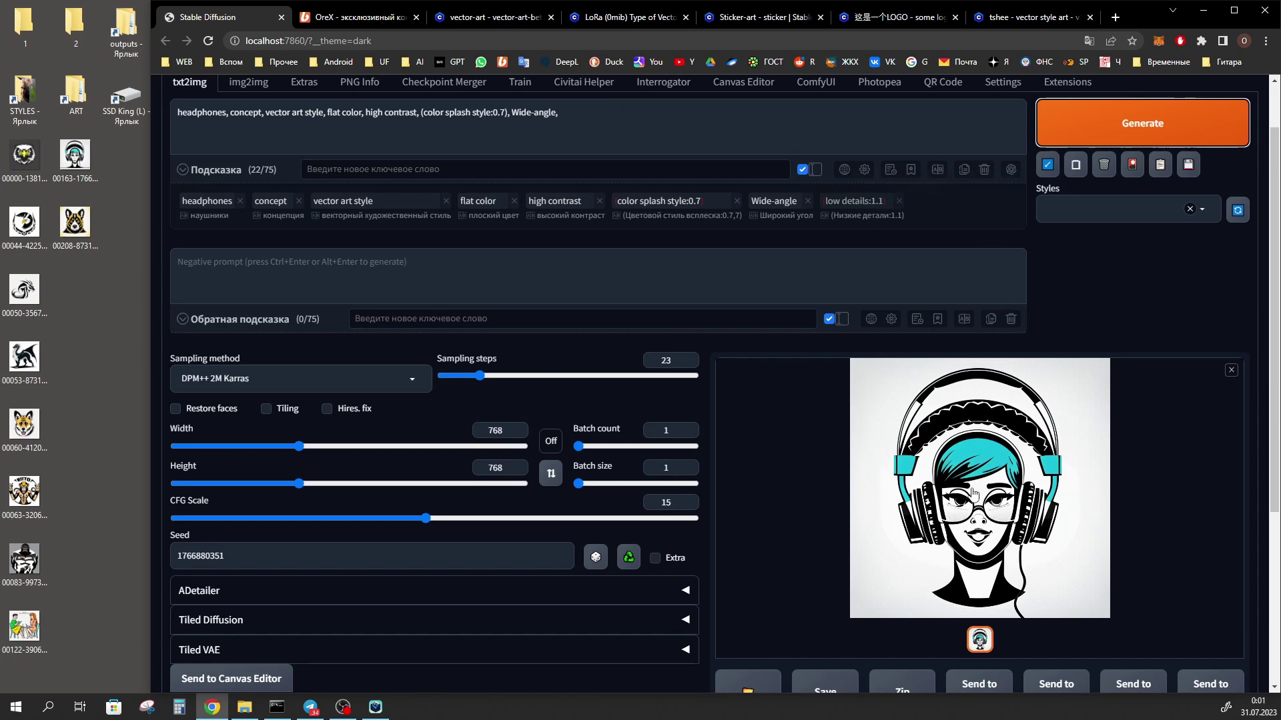
{"action": "left_click", "coordinate": [857, 204]}
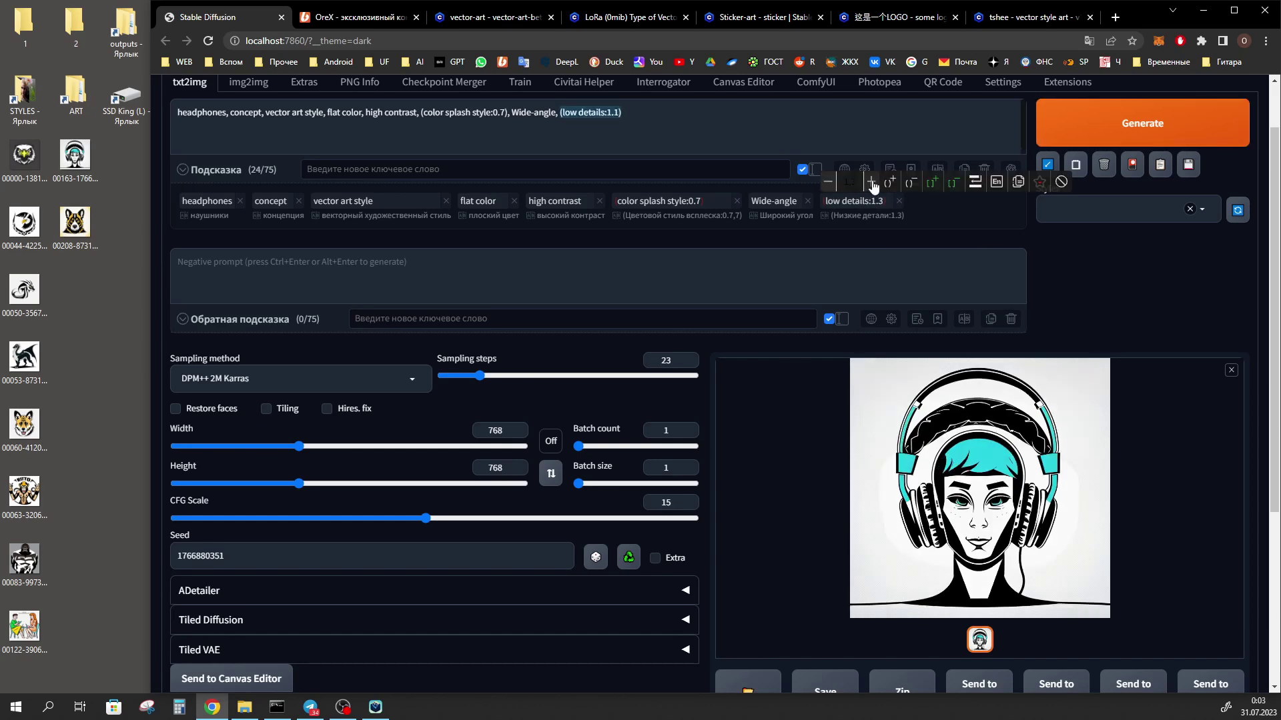
{"action": "key", "text": "ctrl+Return"}
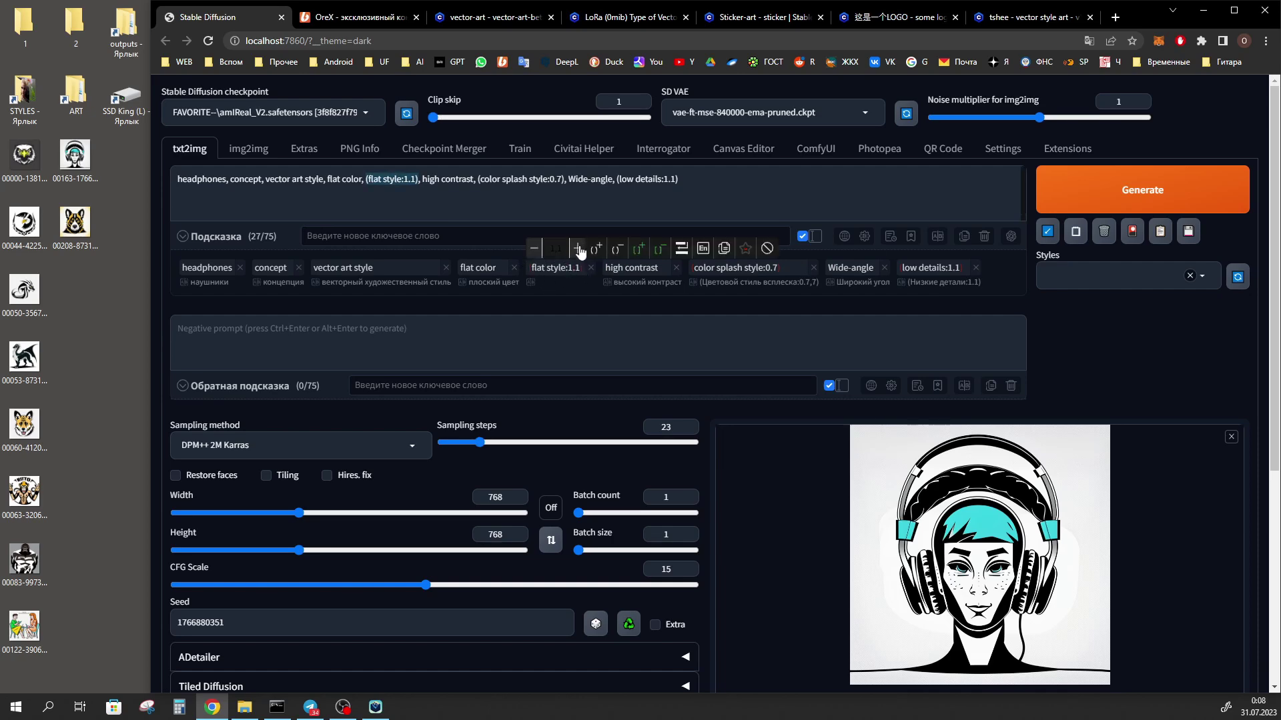
{"action": "left_click", "coordinate": [1142, 189]}
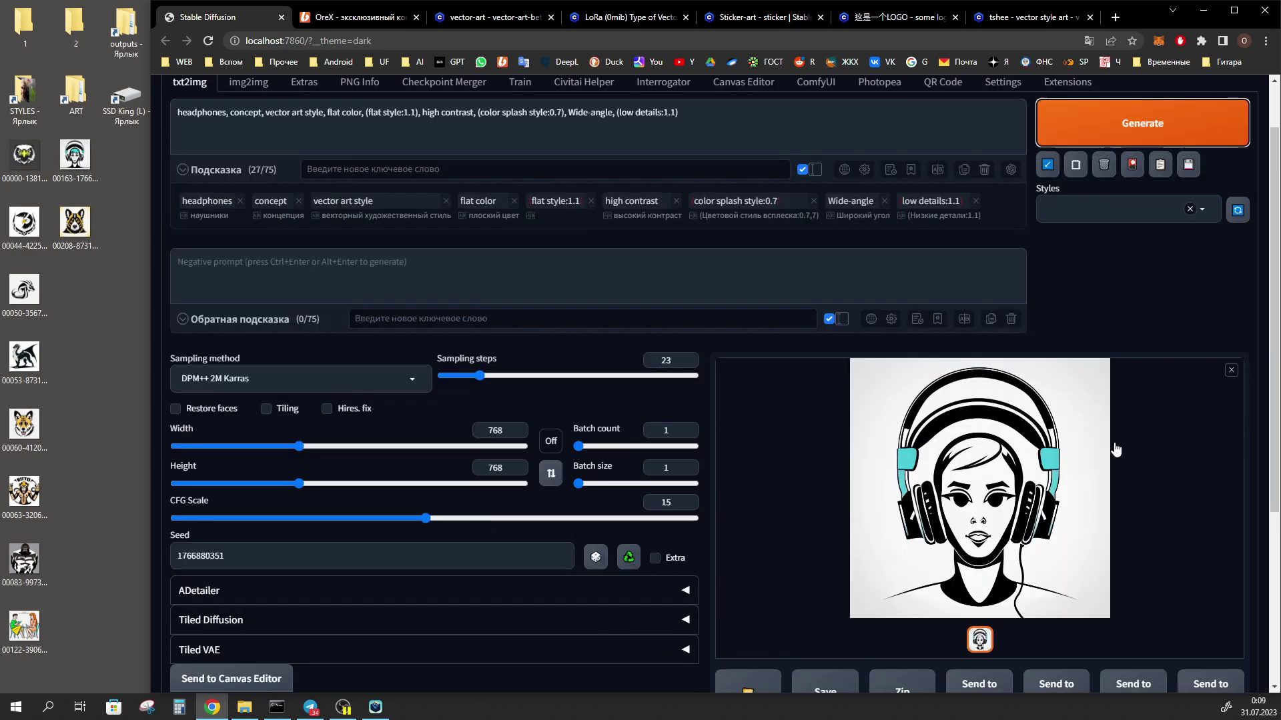
{"action": "scroll", "coordinate": [573, 284], "scroll_direction": "up", "scroll_amount": 1}
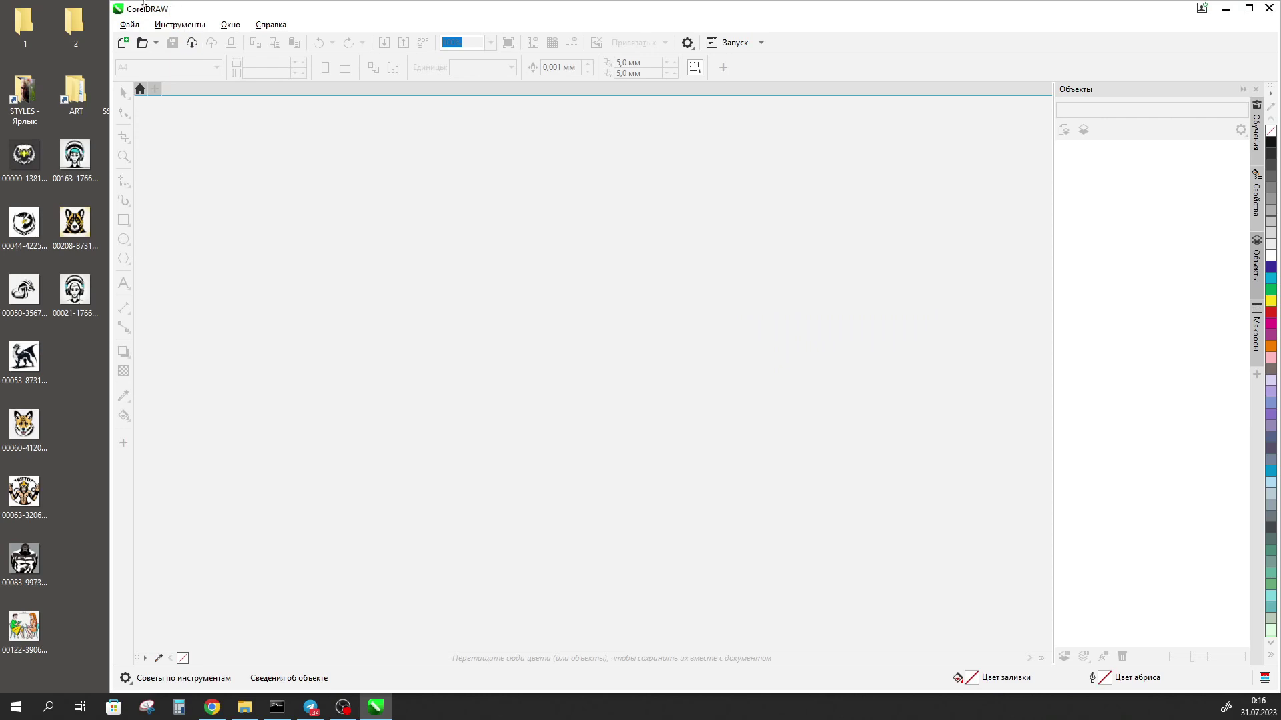
Import the dog head image and outline-trace it as a low-quality image with 6 colours.
{"action": "mouse_move", "coordinate": [24, 425]}
{"action": "left_mouse_down"}
{"action": "mouse_move", "coordinate": [370, 436]}
{"action": "mouse_move", "coordinate": [557, 305]}
{"action": "left_mouse_up"}
{"action": "left_click_drag", "start_coordinate": [563, 481], "coordinate": [714, 389]}
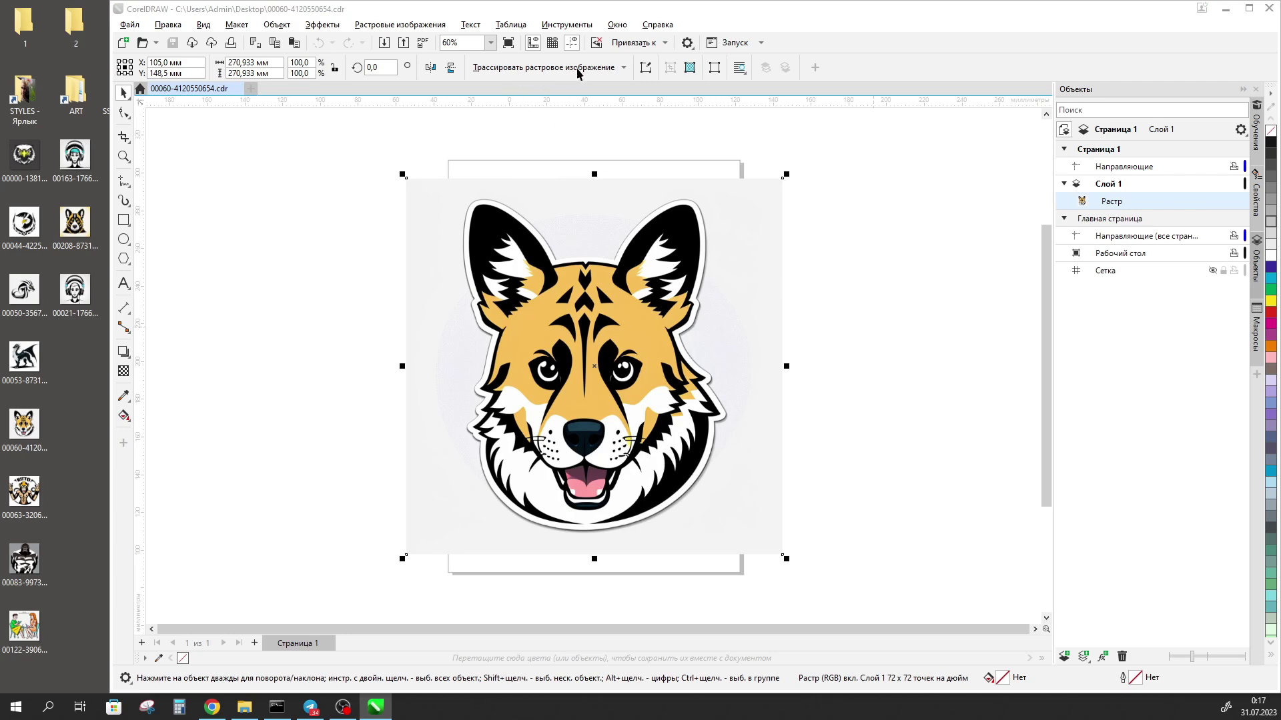
{"action": "left_click", "coordinate": [625, 67]}
{"action": "mouse_move", "coordinate": [561, 114]}
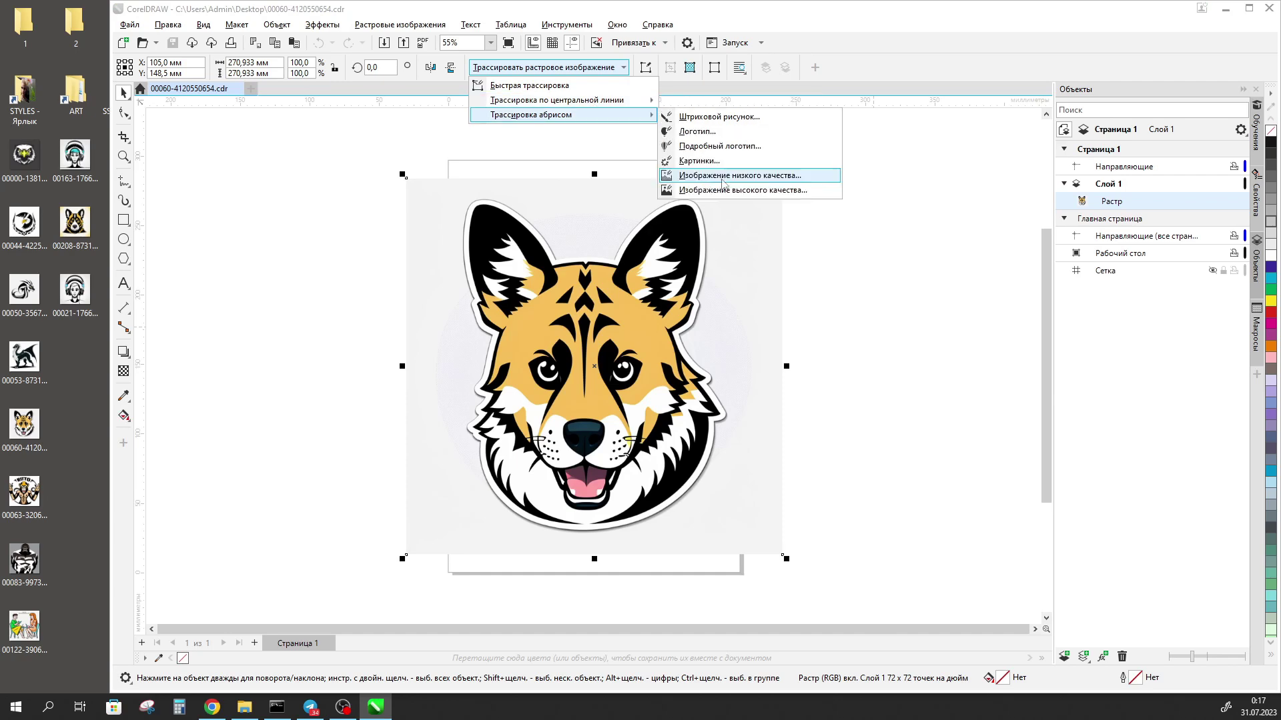
{"action": "left_click", "coordinate": [762, 179]}
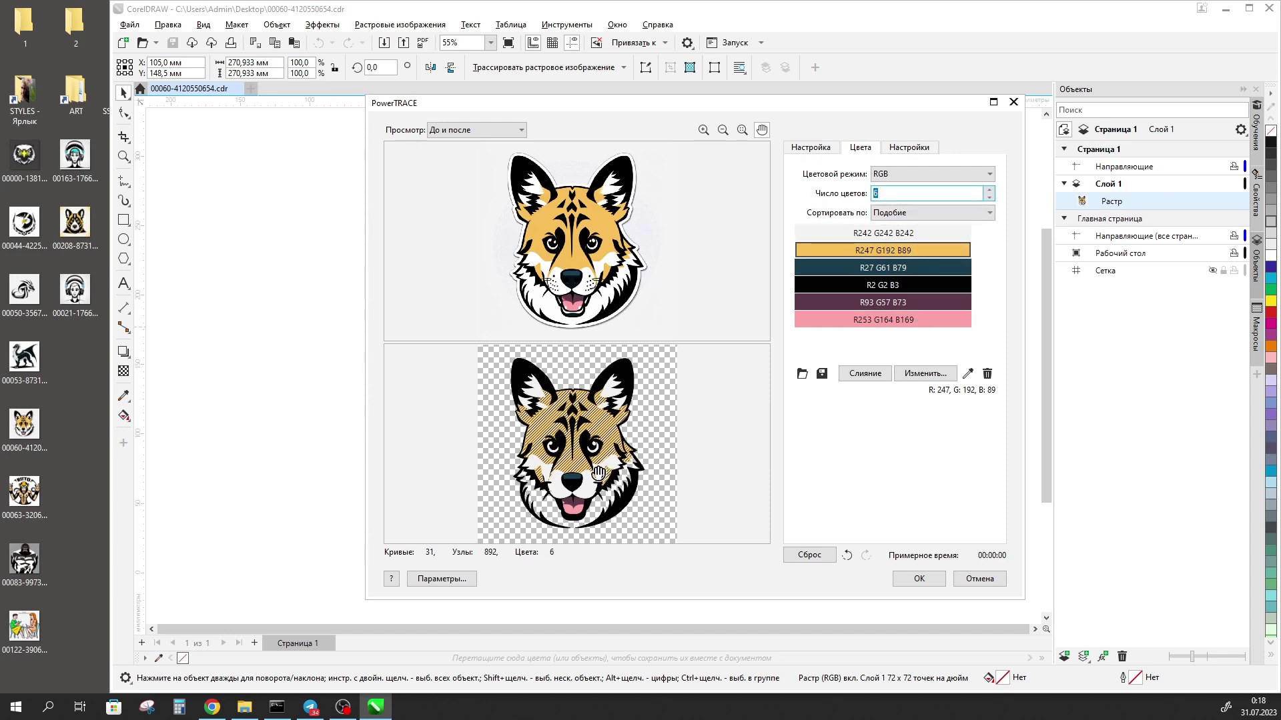
{"action": "scroll", "coordinate": [576, 481], "scroll_direction": "up", "scroll_amount": 1}
{"action": "scroll", "coordinate": [577, 481], "scroll_direction": "up", "scroll_amount": 2}
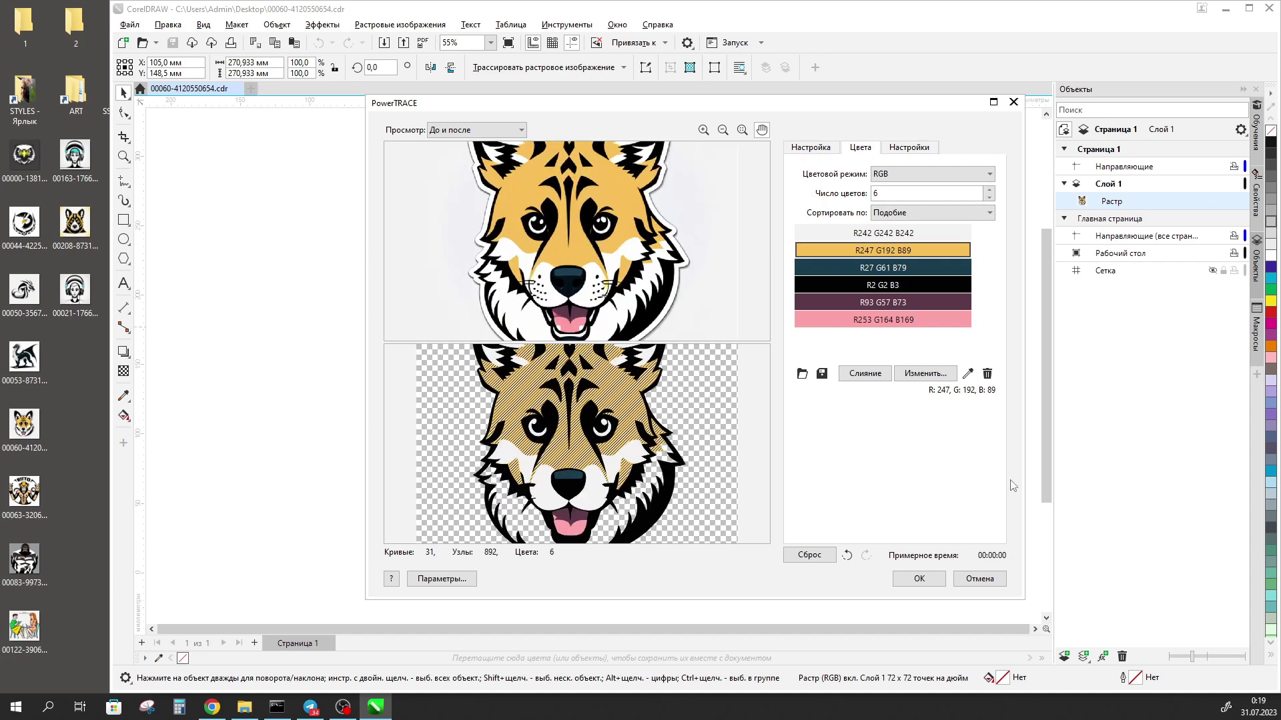
{"action": "left_click", "coordinate": [919, 579]}
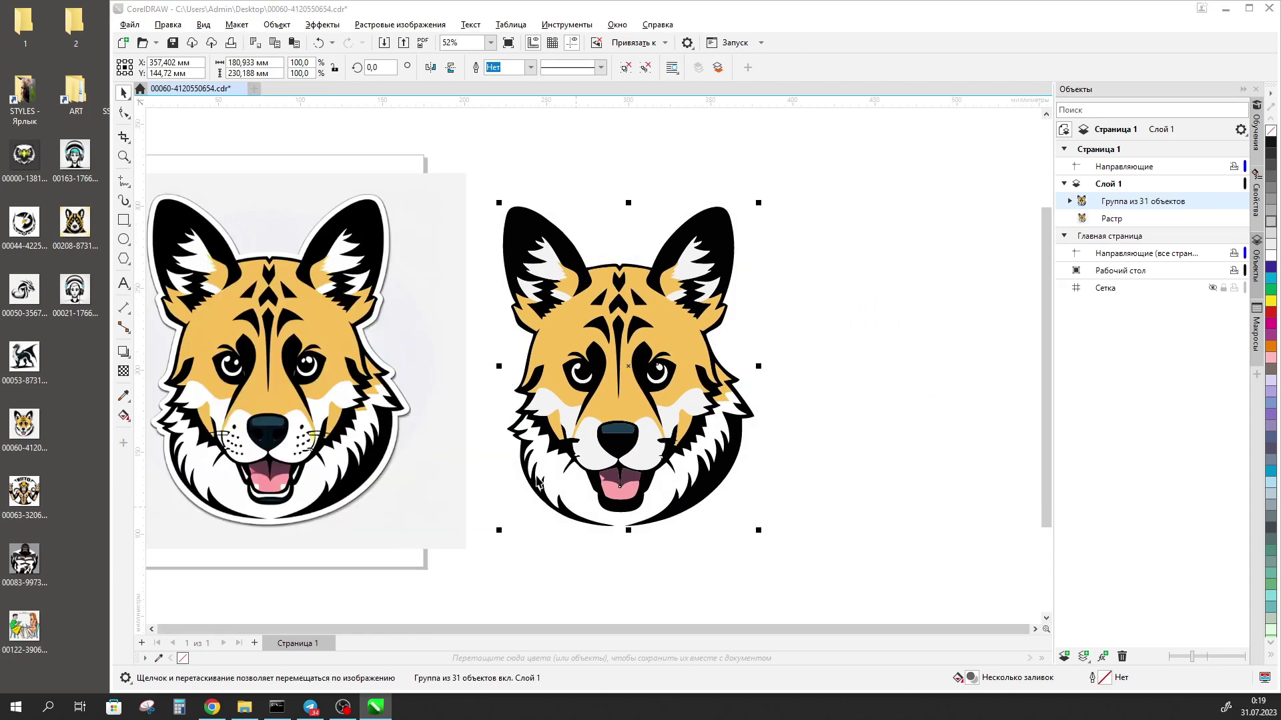
Ungroup the traced dog head into separate curves beside the original bitmap.
{"action": "key", "text": "Escape"}
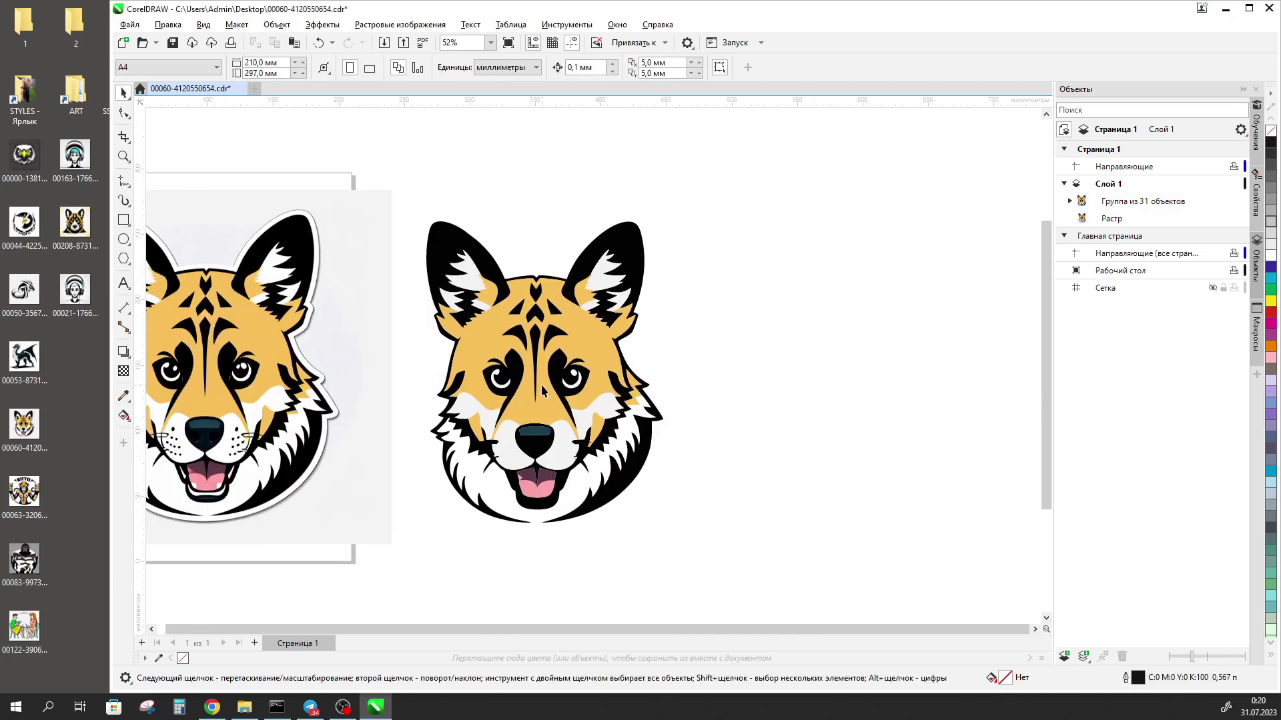
{"action": "right_click", "coordinate": [541, 384]}
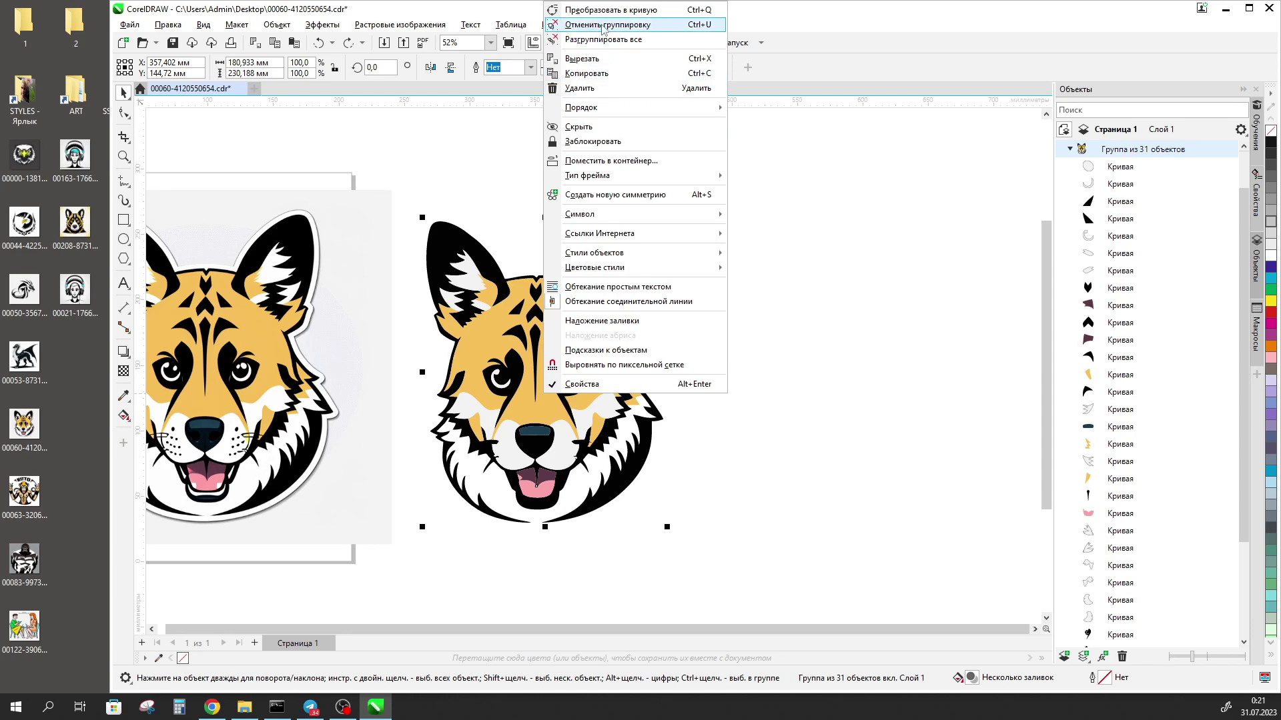
{"action": "left_click", "coordinate": [603, 26]}
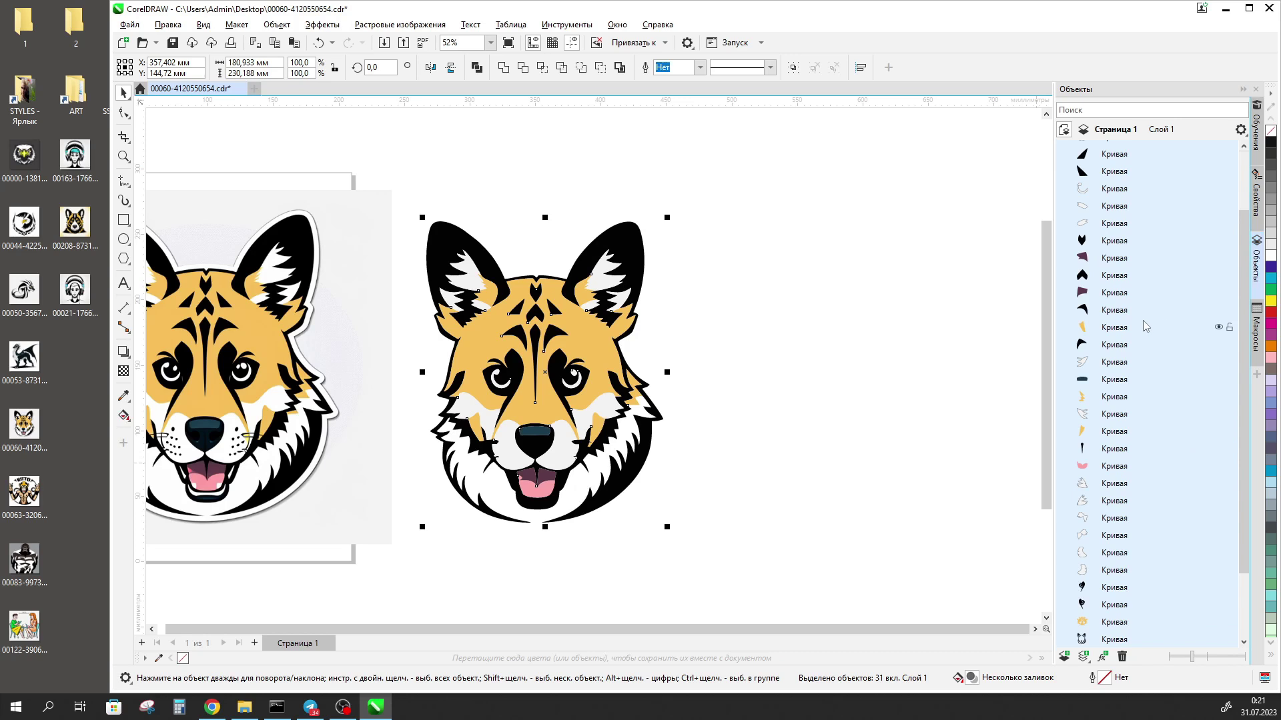
{"action": "scroll", "coordinate": [1140, 291], "scroll_direction": "up", "scroll_amount": 2}
{"action": "scroll", "coordinate": [1143, 291], "scroll_direction": "down", "scroll_amount": 1}
{"action": "scroll", "coordinate": [1143, 373], "scroll_direction": "down", "scroll_amount": 2}
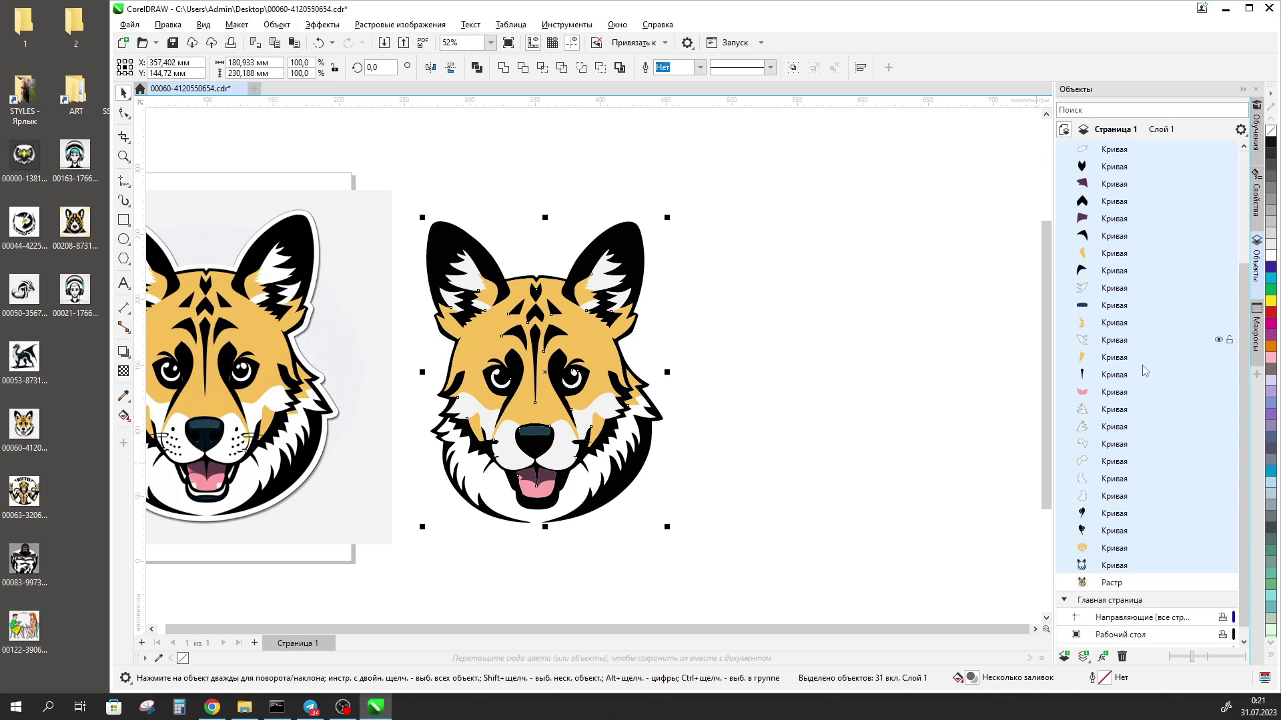
{"action": "scroll", "coordinate": [1143, 373], "scroll_direction": "down", "scroll_amount": 1}
{"action": "scroll", "coordinate": [1114, 551], "scroll_direction": "down", "scroll_amount": 1}
{"action": "scroll", "coordinate": [1115, 551], "scroll_direction": "up", "scroll_amount": 2}
{"action": "scroll", "coordinate": [1116, 551], "scroll_direction": "up", "scroll_amount": 1}
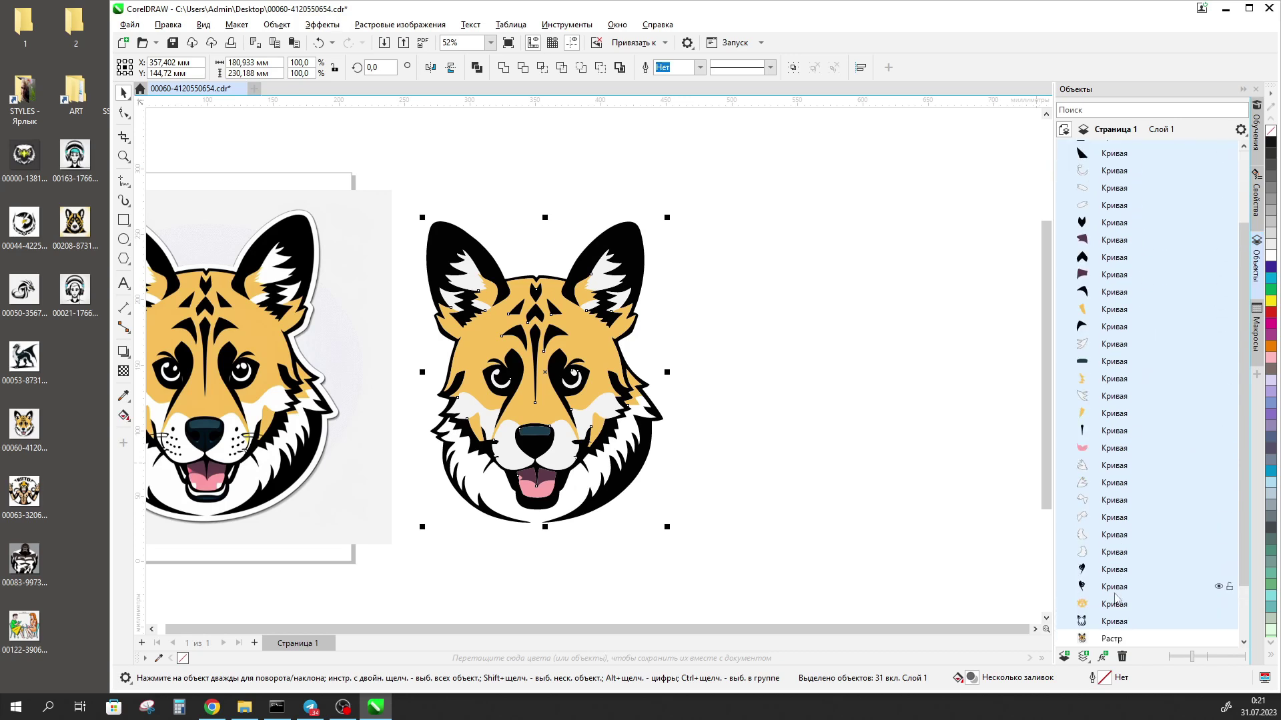
{"action": "scroll", "coordinate": [1121, 605], "scroll_direction": "up", "scroll_amount": 1}
{"action": "left_click", "coordinate": [881, 368]}
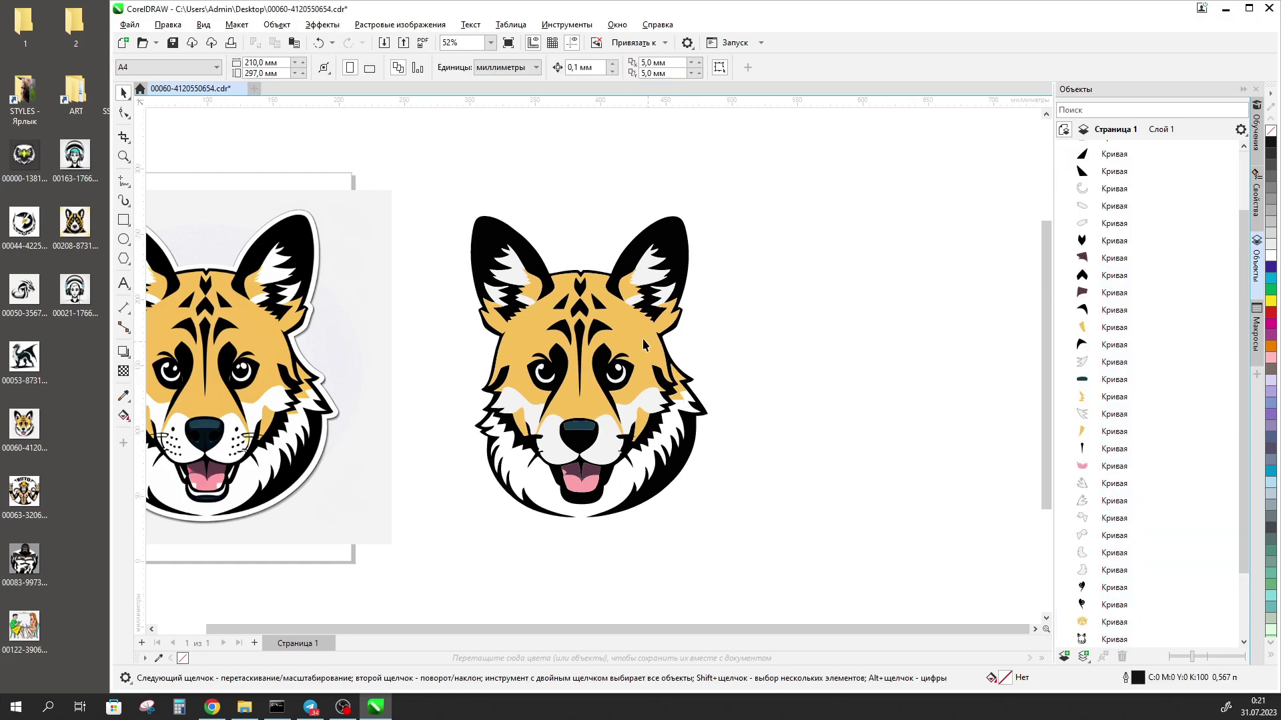
{"action": "left_click_drag", "start_coordinate": [643, 344], "coordinate": [927, 343]}
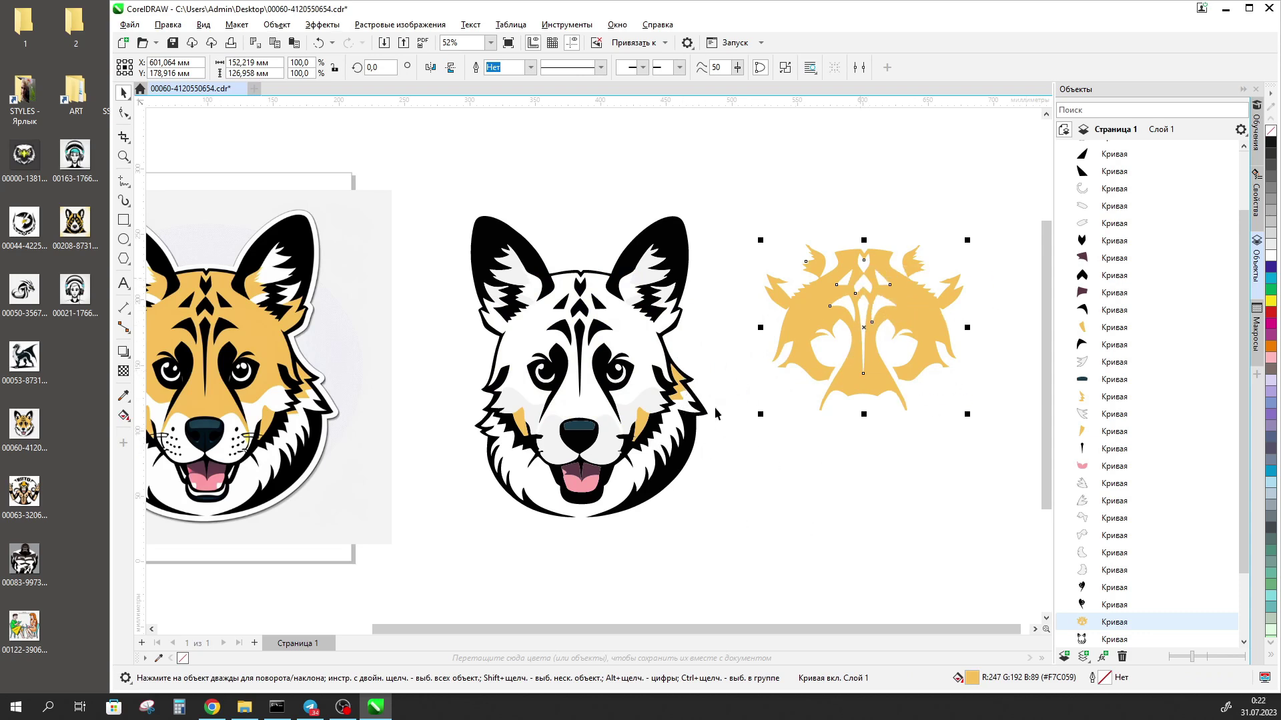
{"action": "left_click_drag", "start_coordinate": [677, 382], "coordinate": [791, 469]}
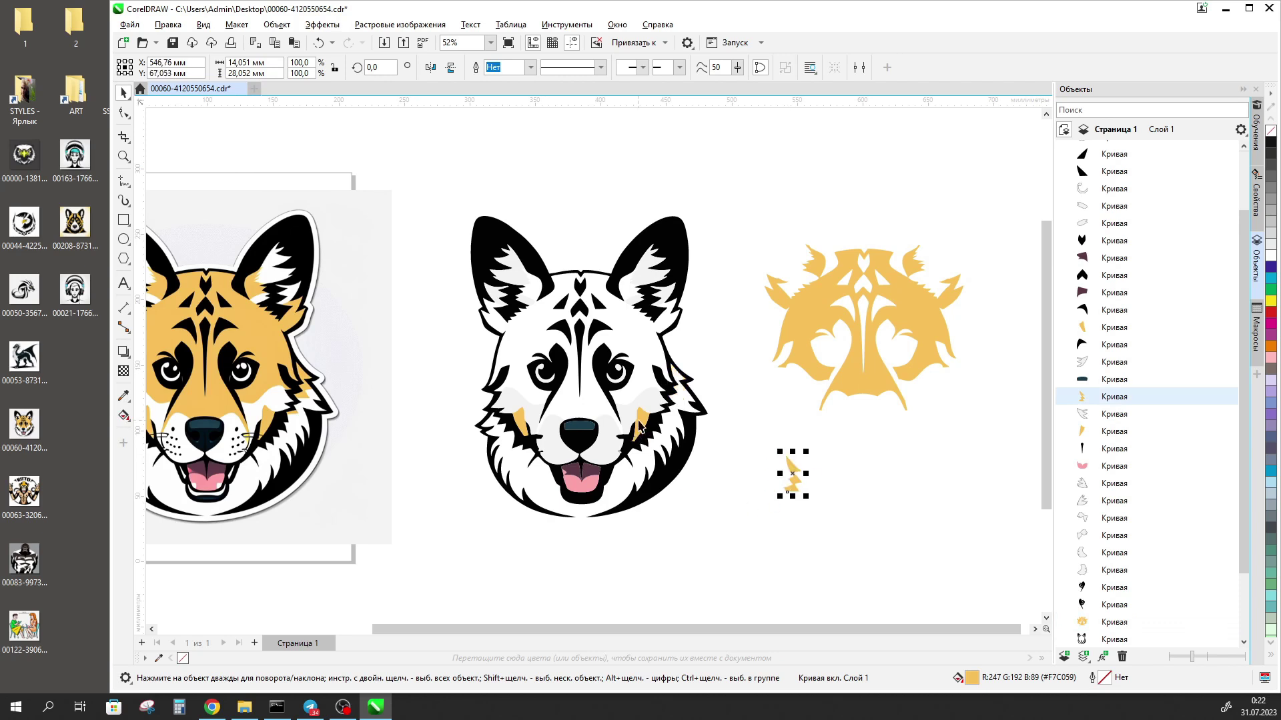
{"action": "left_click_drag", "start_coordinate": [639, 427], "coordinate": [722, 488]}
{"action": "left_click_drag", "start_coordinate": [518, 430], "coordinate": [430, 434]}
{"action": "left_click", "coordinate": [590, 487]}
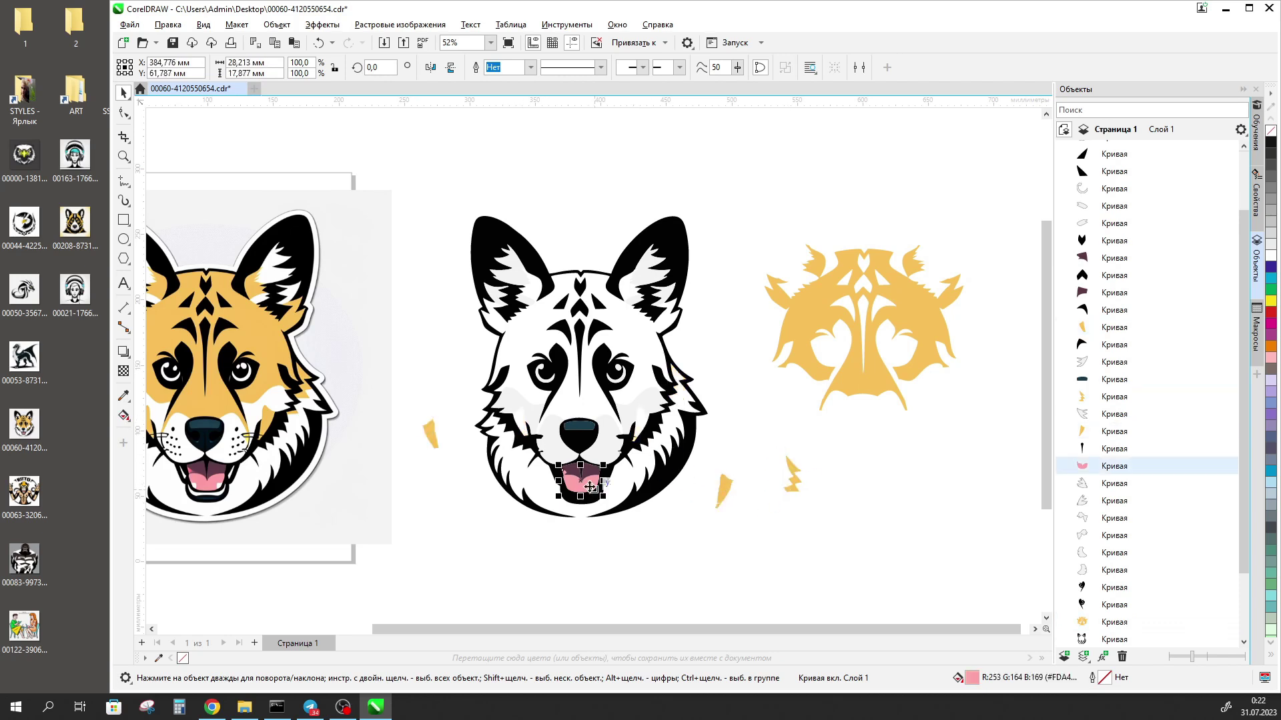
{"action": "left_click_drag", "start_coordinate": [591, 487], "coordinate": [569, 555]}
{"action": "left_click", "coordinate": [591, 472]}
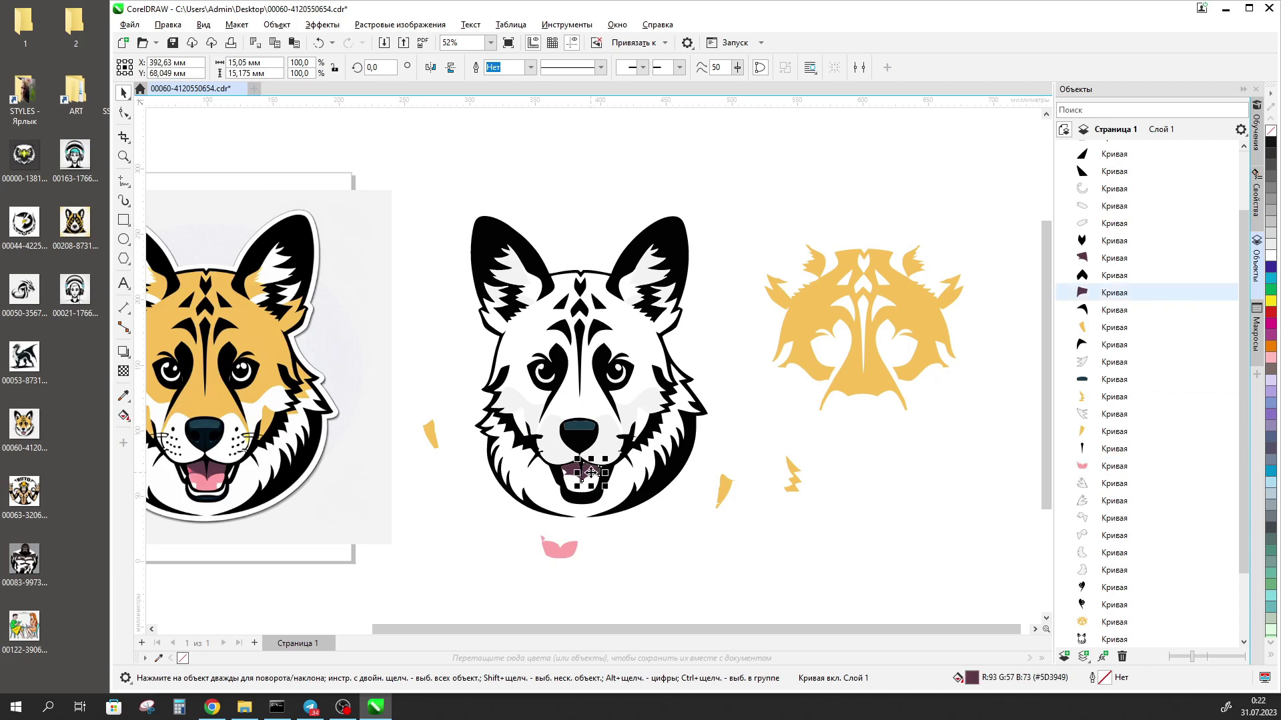
{"action": "left_click_drag", "start_coordinate": [590, 472], "coordinate": [660, 532]}
{"action": "left_click", "coordinate": [572, 475]}
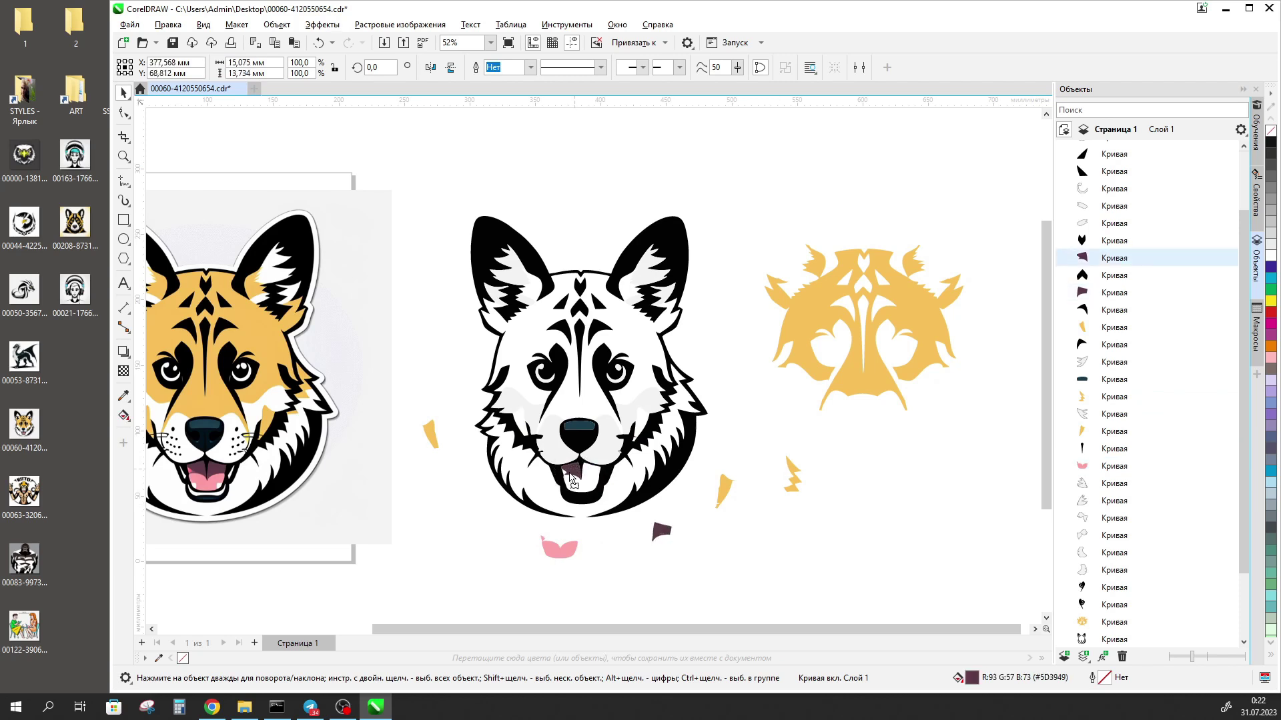
{"action": "left_click_drag", "start_coordinate": [573, 475], "coordinate": [497, 513]}
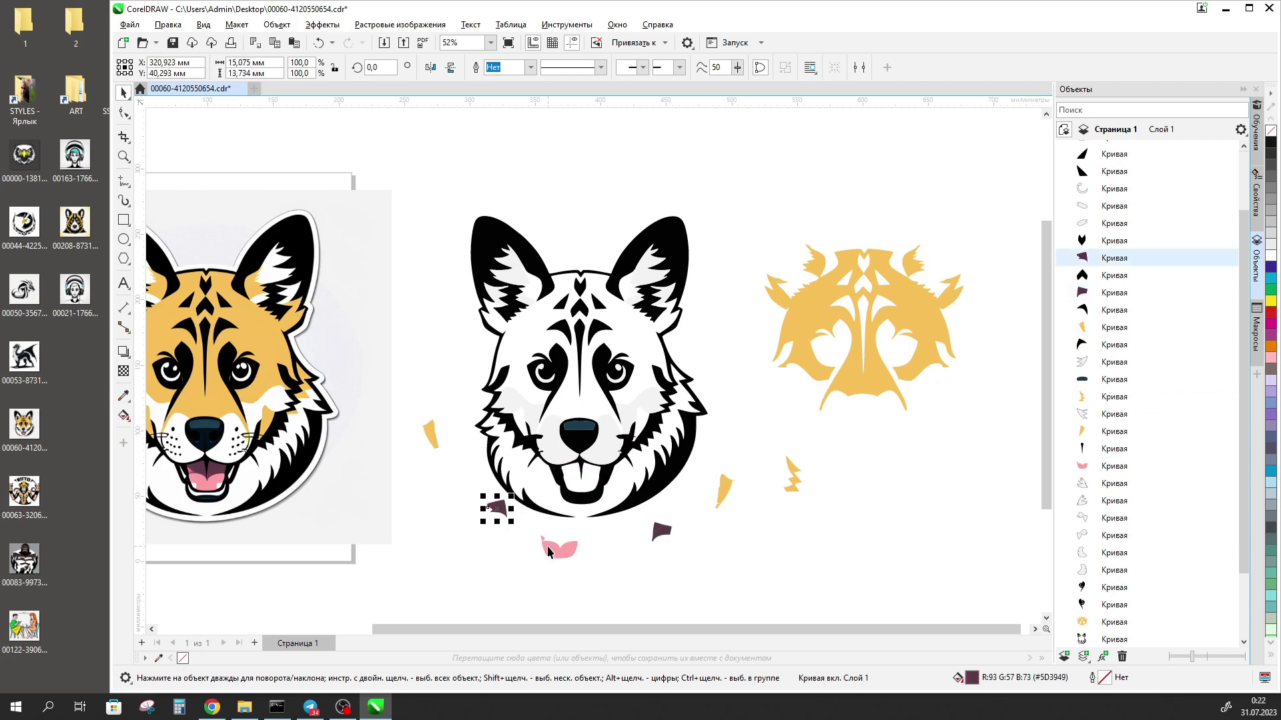
{"action": "mouse_move", "coordinate": [579, 425]}
{"action": "left_mouse_down"}
{"action": "mouse_move", "coordinate": [784, 435]}
{"action": "mouse_move", "coordinate": [782, 421]}
{"action": "left_mouse_up"}
{"action": "left_click_drag", "start_coordinate": [632, 527], "coordinate": [571, 401]}
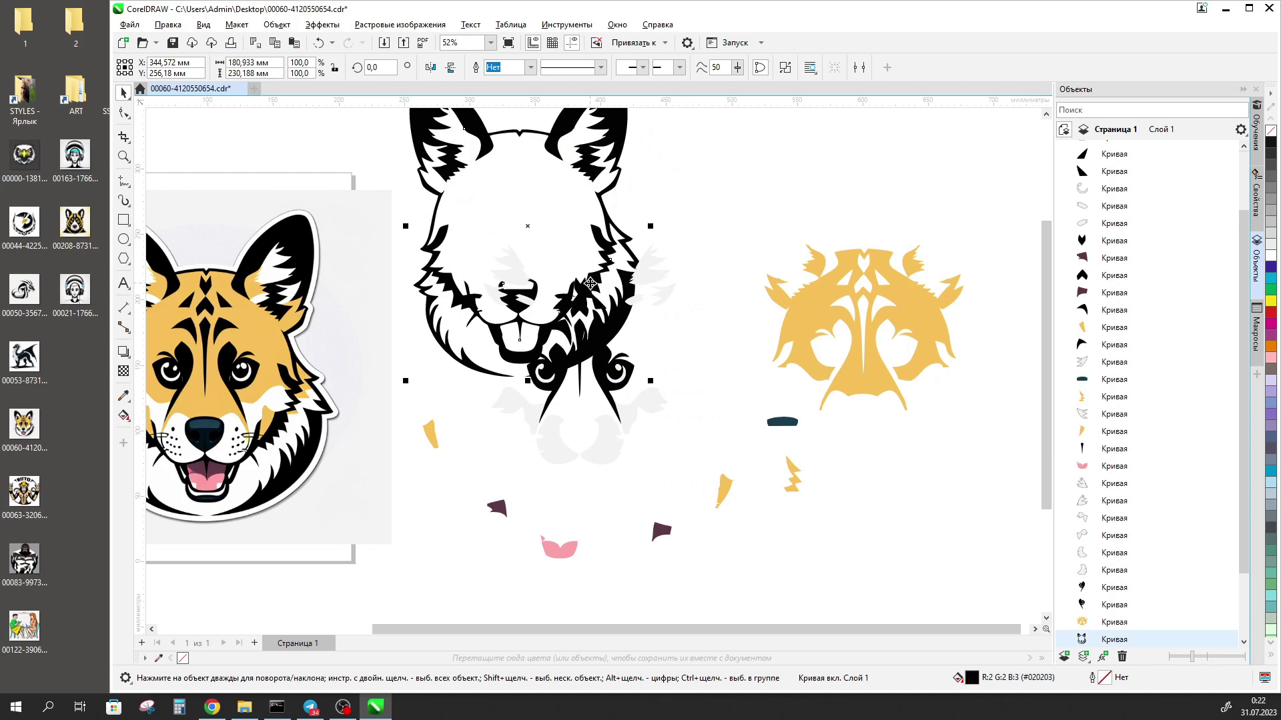
{"action": "left_click_drag", "start_coordinate": [586, 165], "coordinate": [464, 133]}
{"action": "left_click_drag", "start_coordinate": [602, 370], "coordinate": [643, 335]}
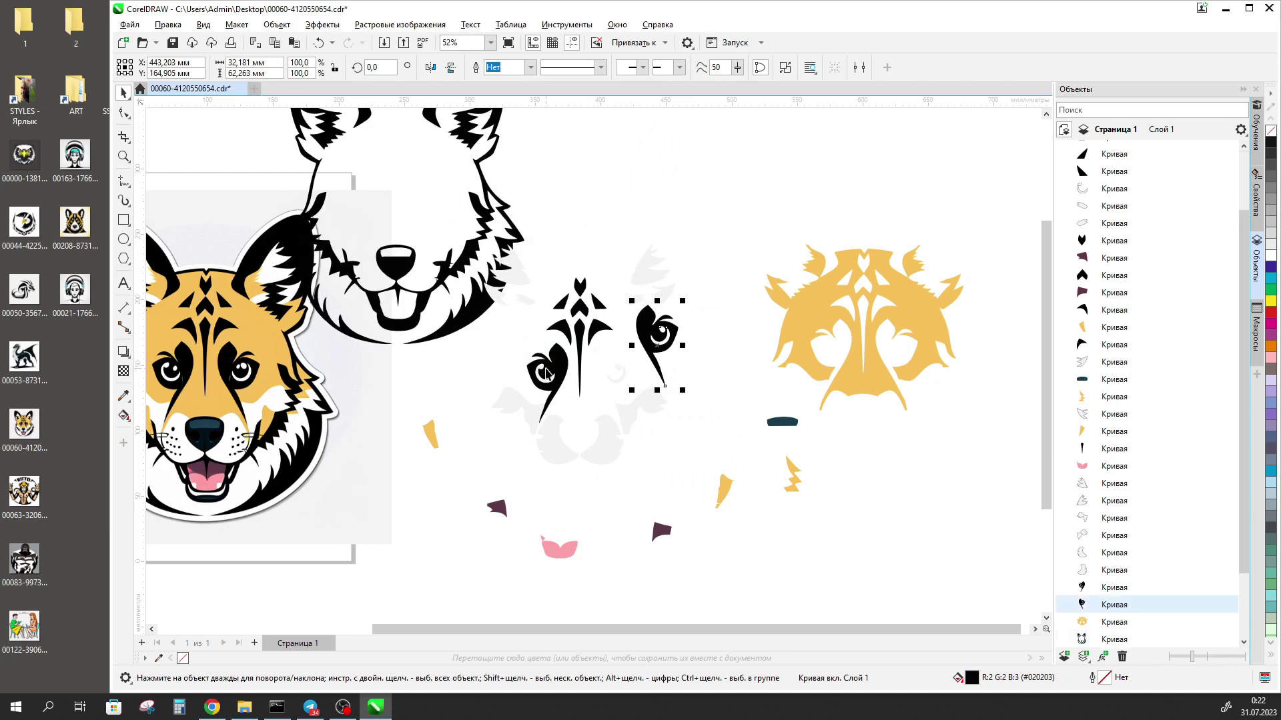
{"action": "left_click", "coordinate": [551, 374]}
{"action": "left_click_drag", "start_coordinate": [551, 373], "coordinate": [502, 369]}
{"action": "left_click_drag", "start_coordinate": [579, 335], "coordinate": [595, 353]}
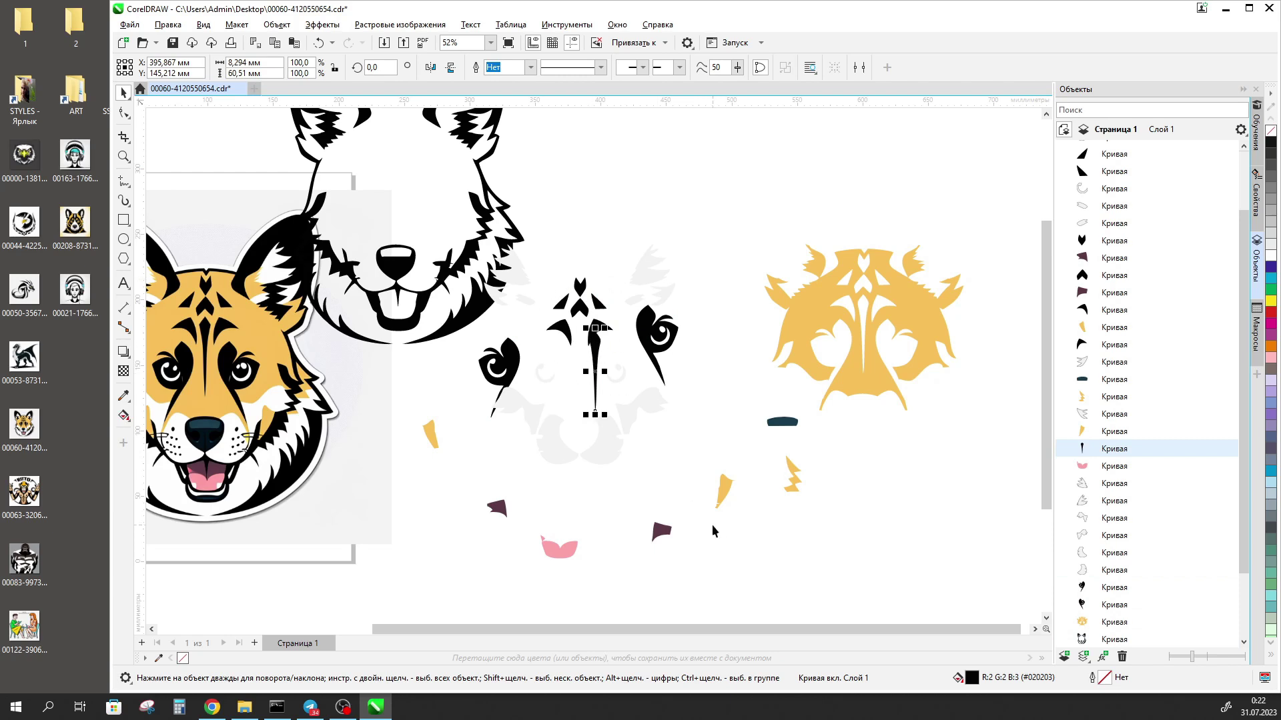
{"action": "key", "text": "ctrl+z"}
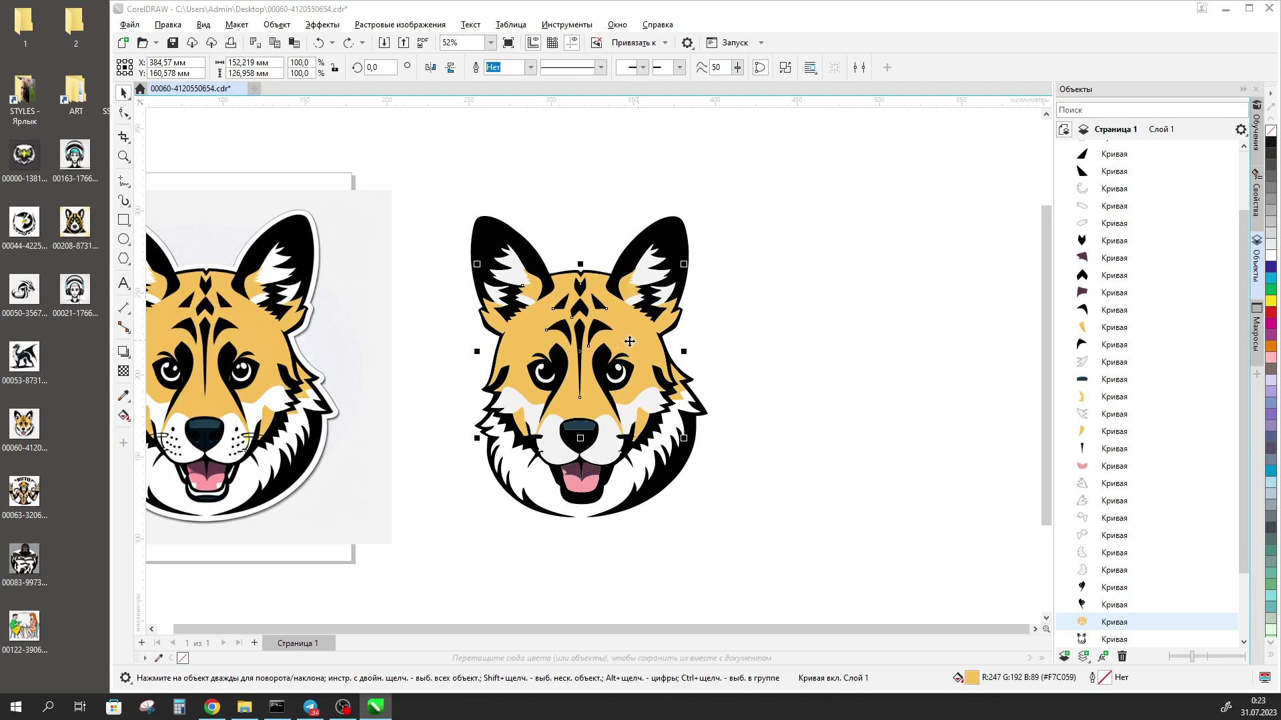
Combine the four orange pieces of the traced head into one curve.
{"action": "key", "text": "ctrl+z"}
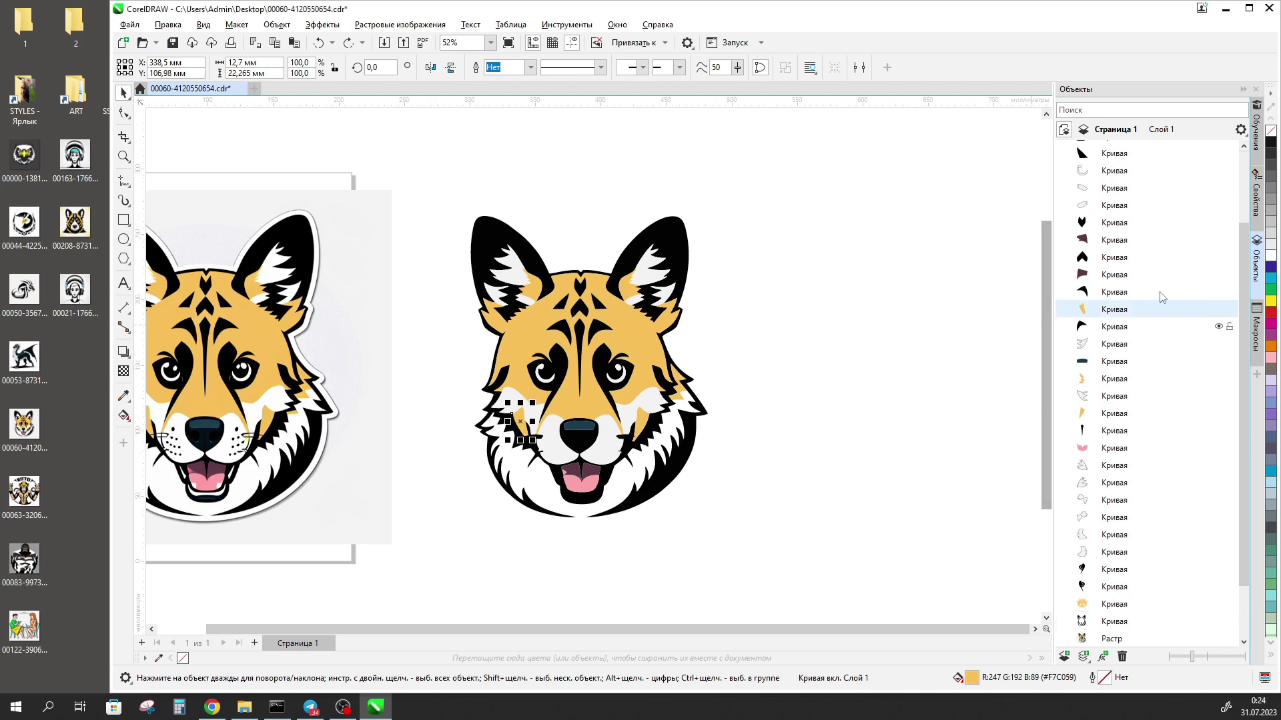
{"action": "scroll", "coordinate": [1155, 423], "scroll_direction": "down", "scroll_amount": 1}
{"action": "scroll", "coordinate": [1133, 534], "scroll_direction": "down", "scroll_amount": 1}
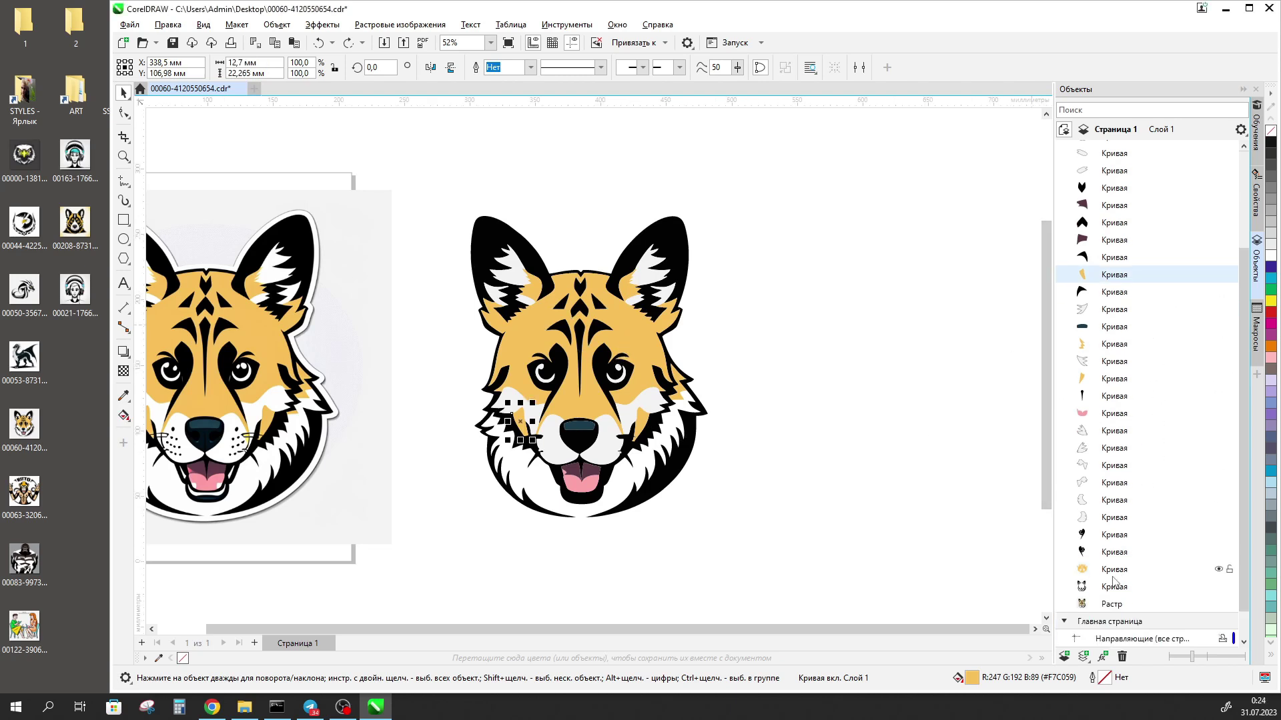
{"action": "left_click", "coordinate": [1114, 570]}
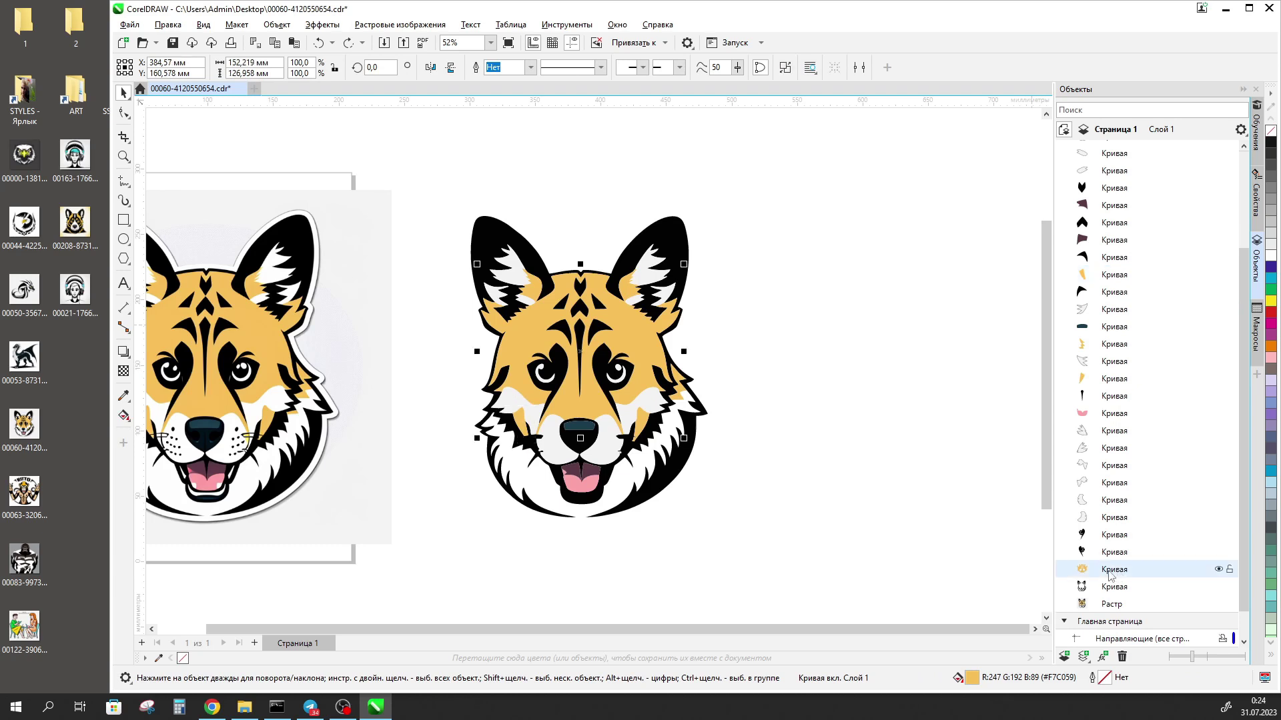
{"action": "left_click", "coordinate": [1114, 380], "text": "ctrl"}
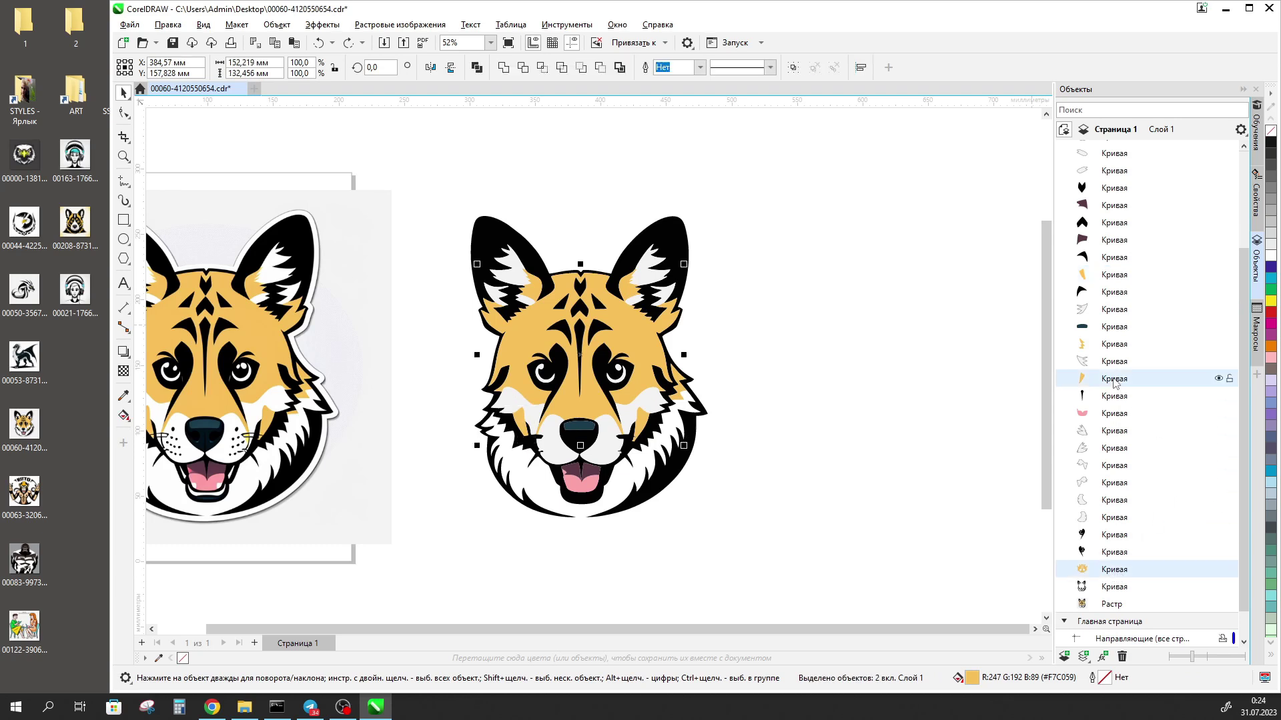
{"action": "left_click", "coordinate": [1110, 347], "text": "ctrl"}
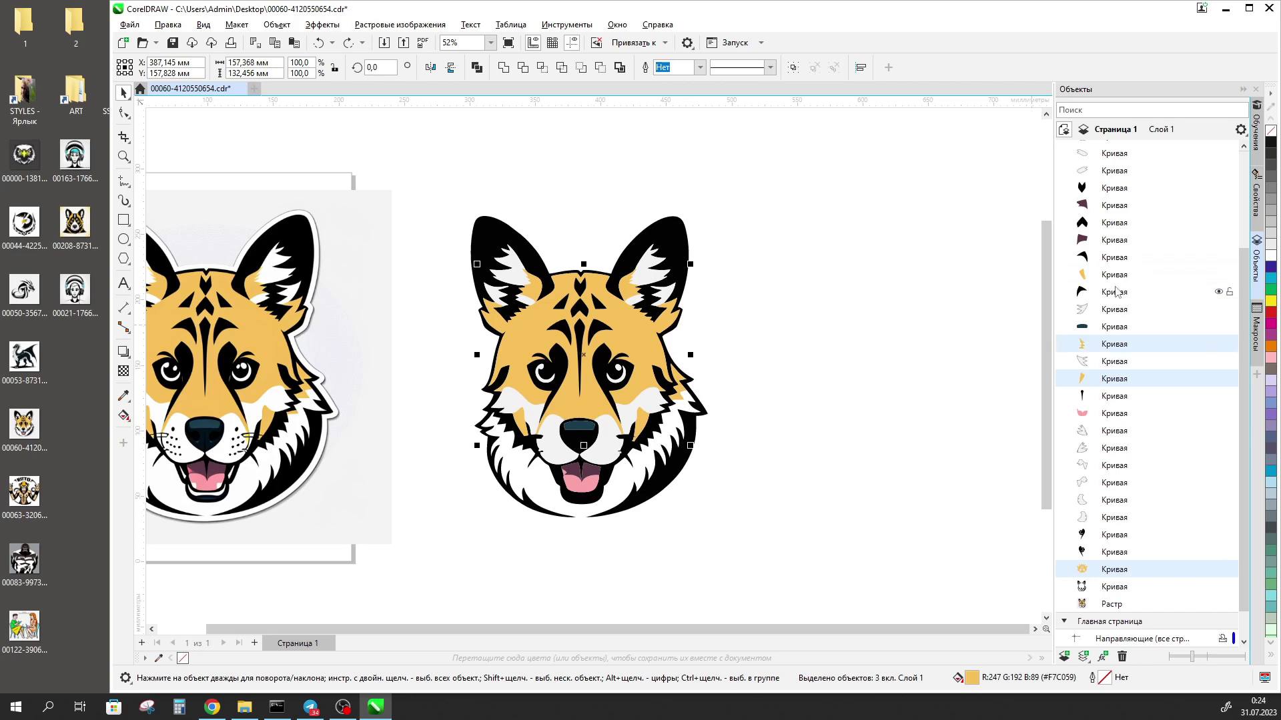
{"action": "left_click", "coordinate": [1113, 276], "text": "ctrl"}
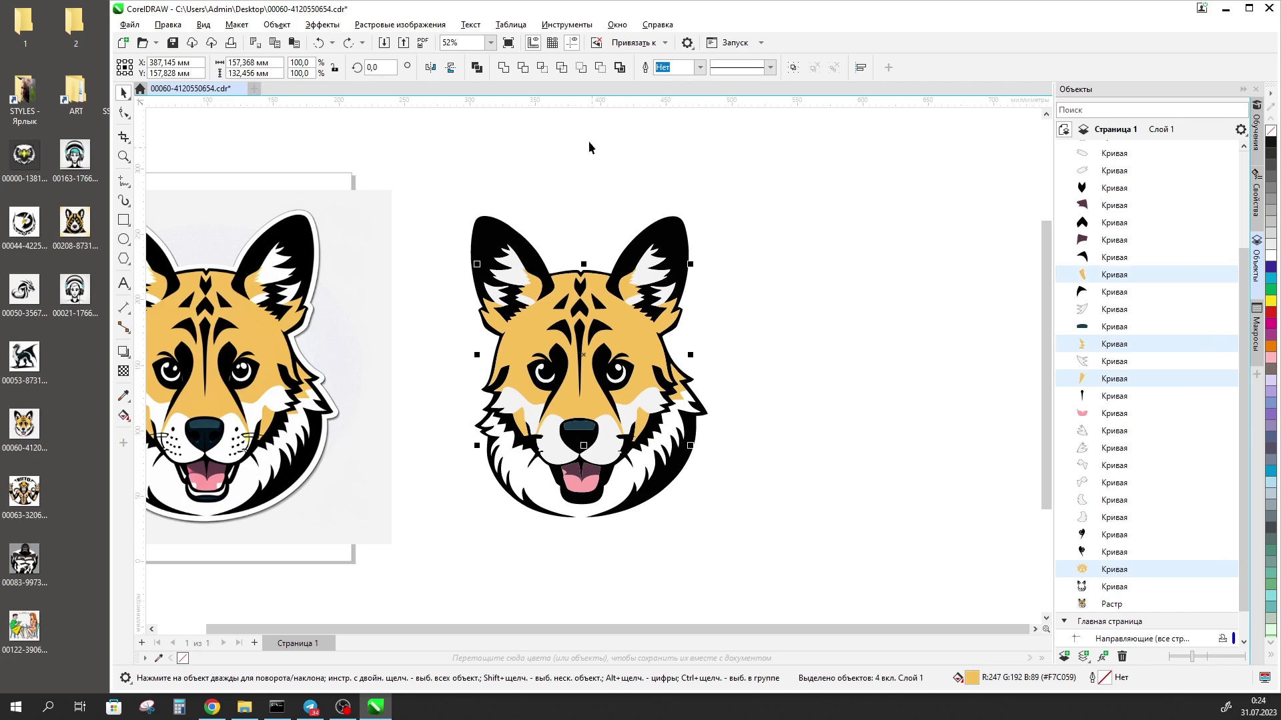
{"action": "left_click", "coordinate": [504, 69]}
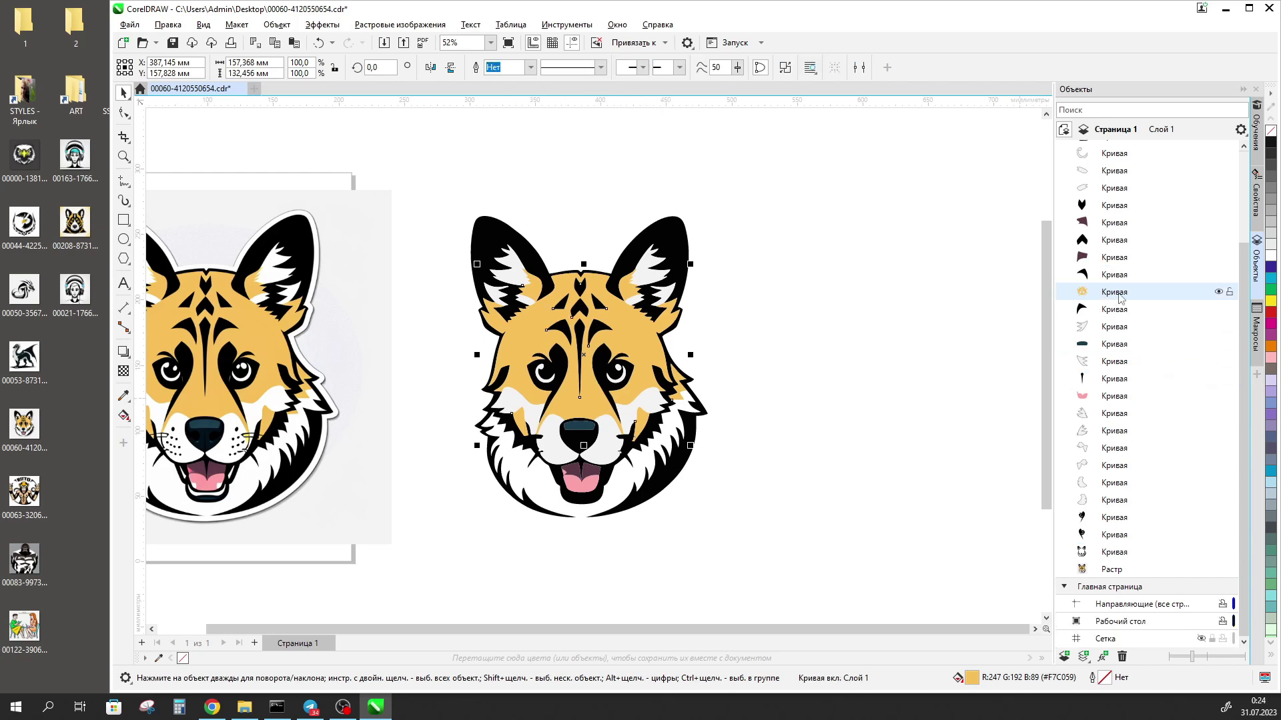
{"action": "left_click_drag", "start_coordinate": [694, 347], "coordinate": [907, 326]}
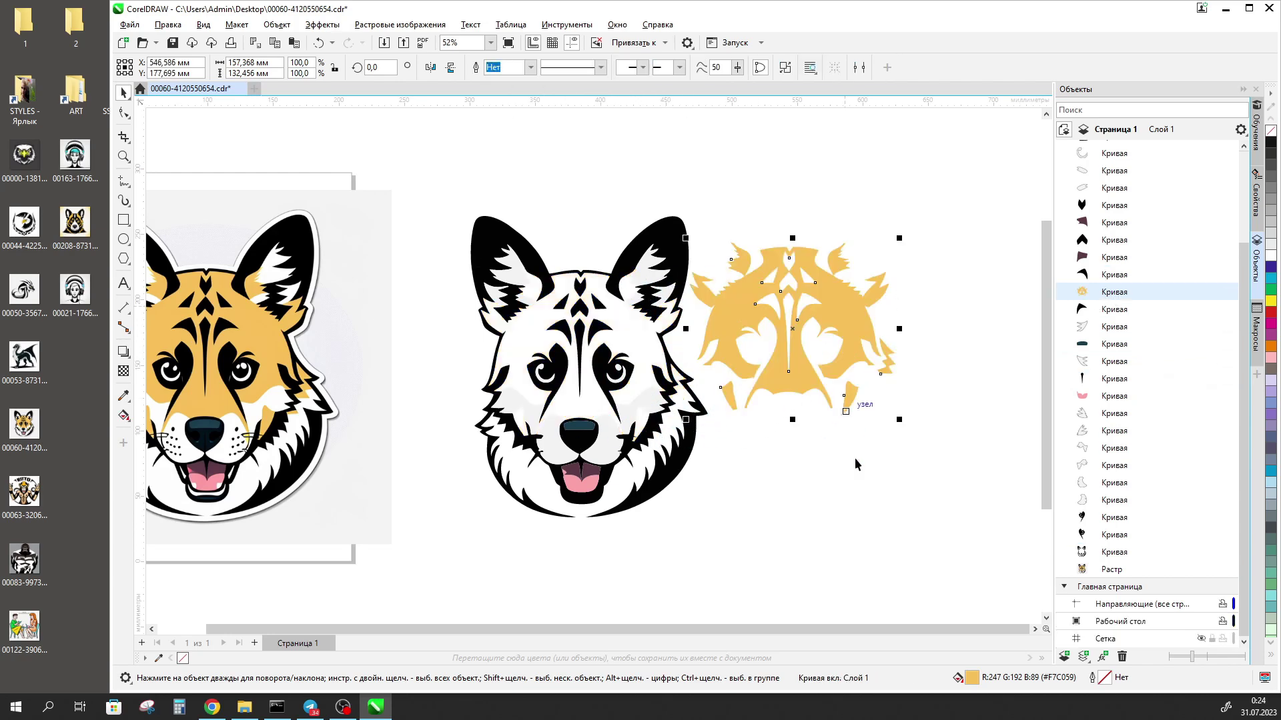
{"action": "key", "text": "ctrl+z"}
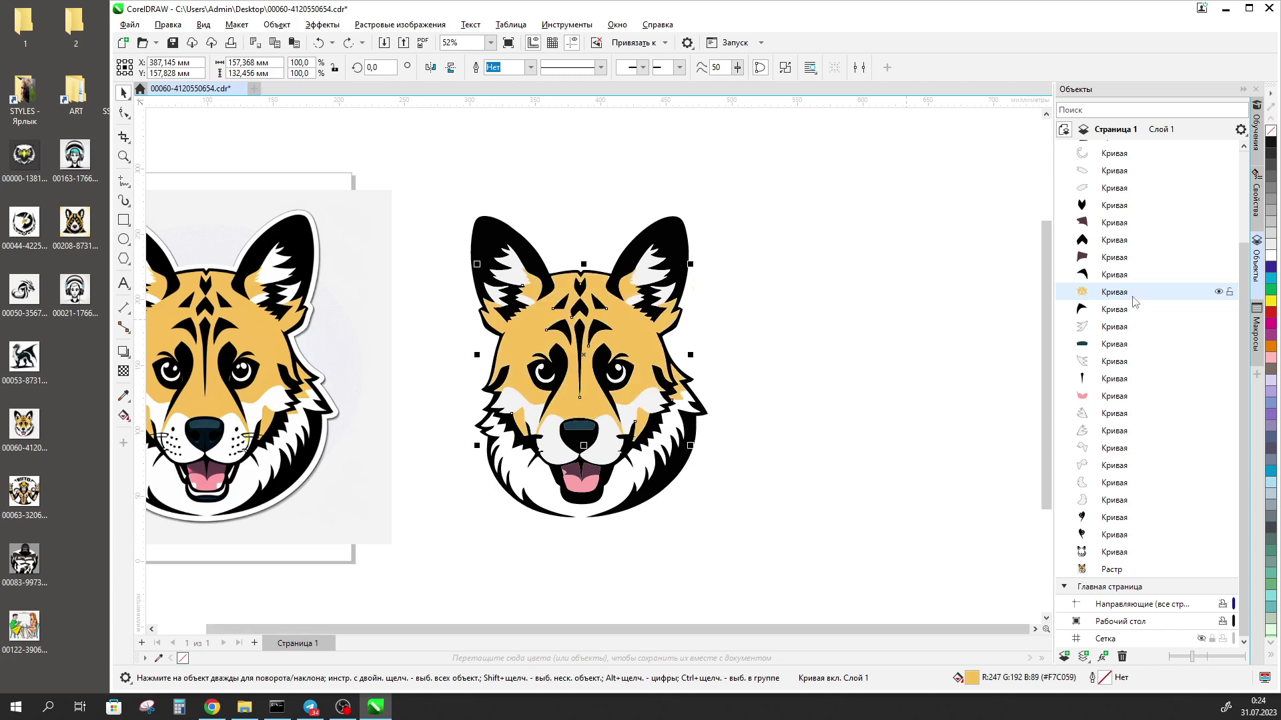
Combine the two dark mouth pieces, and the two black eye pieces, into single curves.
{"action": "left_click", "coordinate": [1112, 260]}
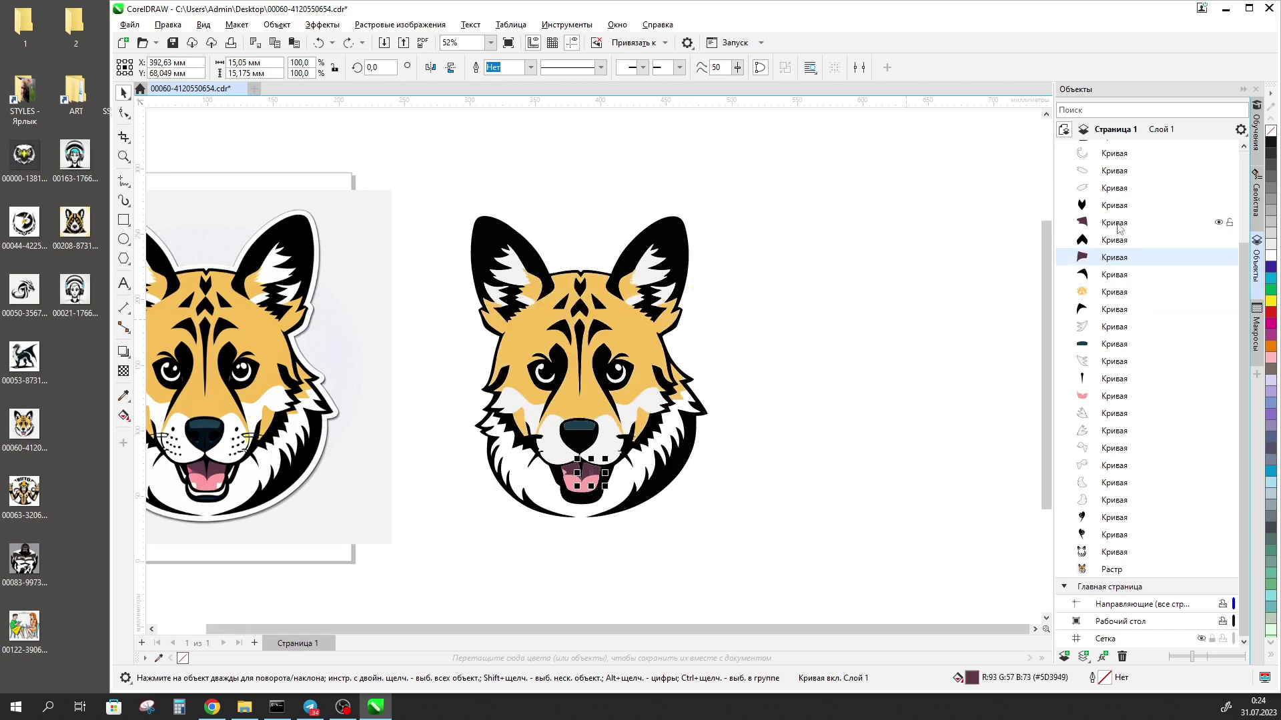
{"action": "left_click", "coordinate": [1114, 224], "text": "ctrl"}
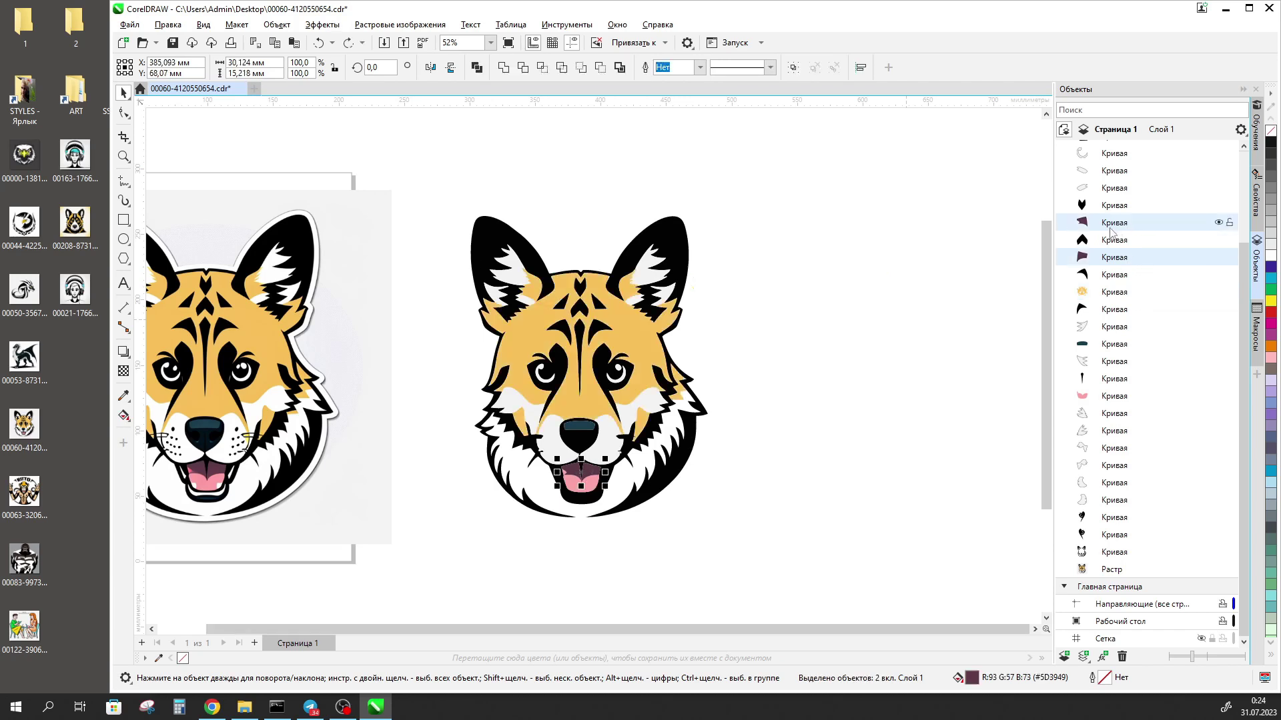
{"action": "left_click", "coordinate": [504, 67]}
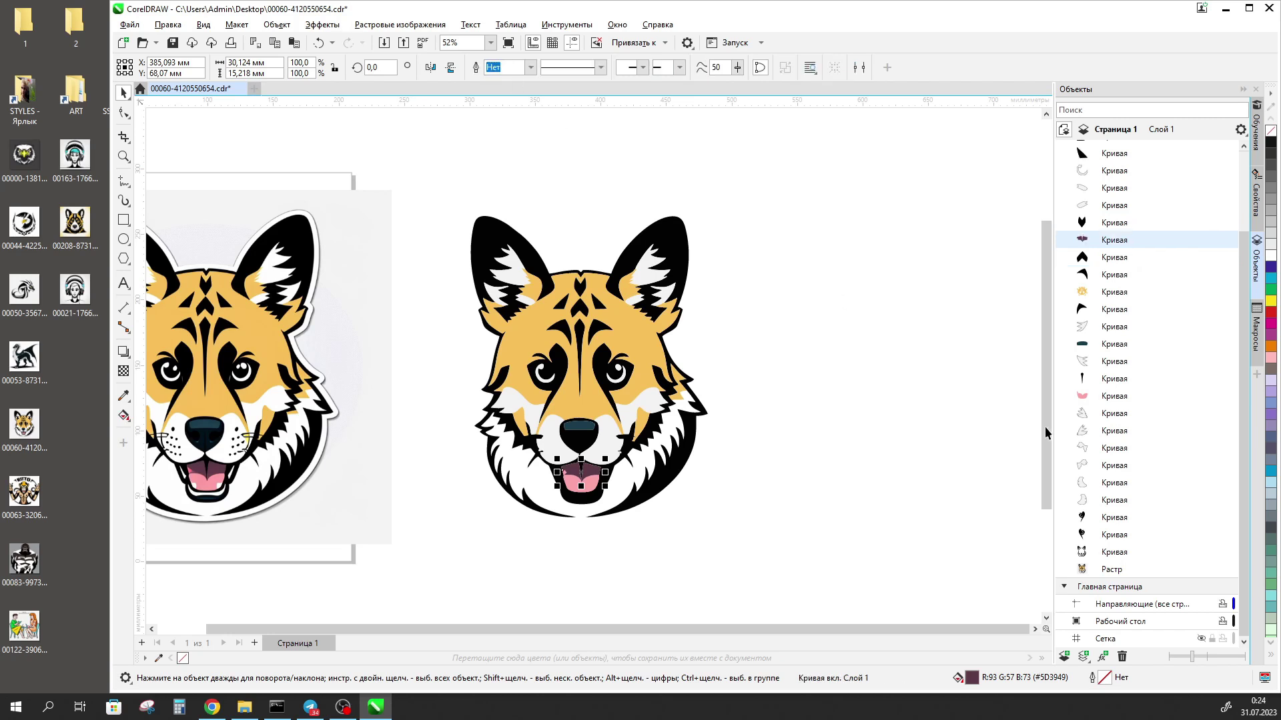
{"action": "left_click", "coordinate": [1112, 535]}
{"action": "left_click", "coordinate": [1114, 518], "text": "ctrl"}
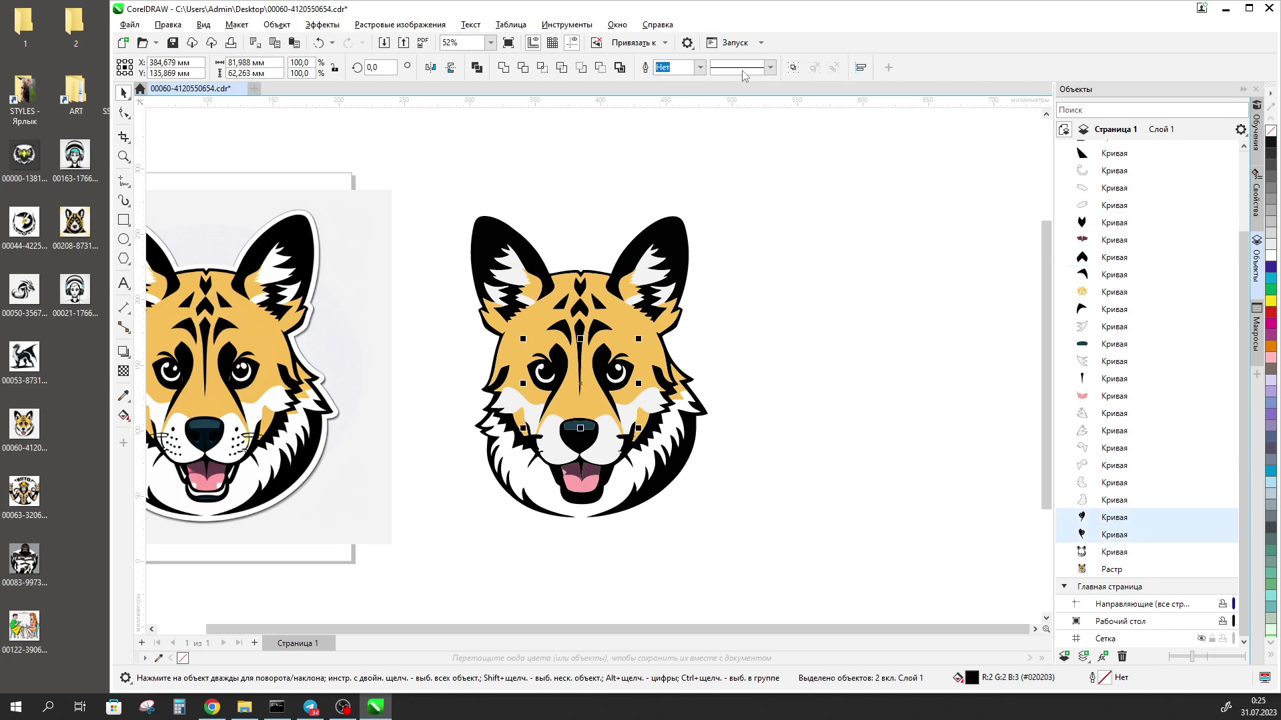
{"action": "left_click", "coordinate": [501, 70]}
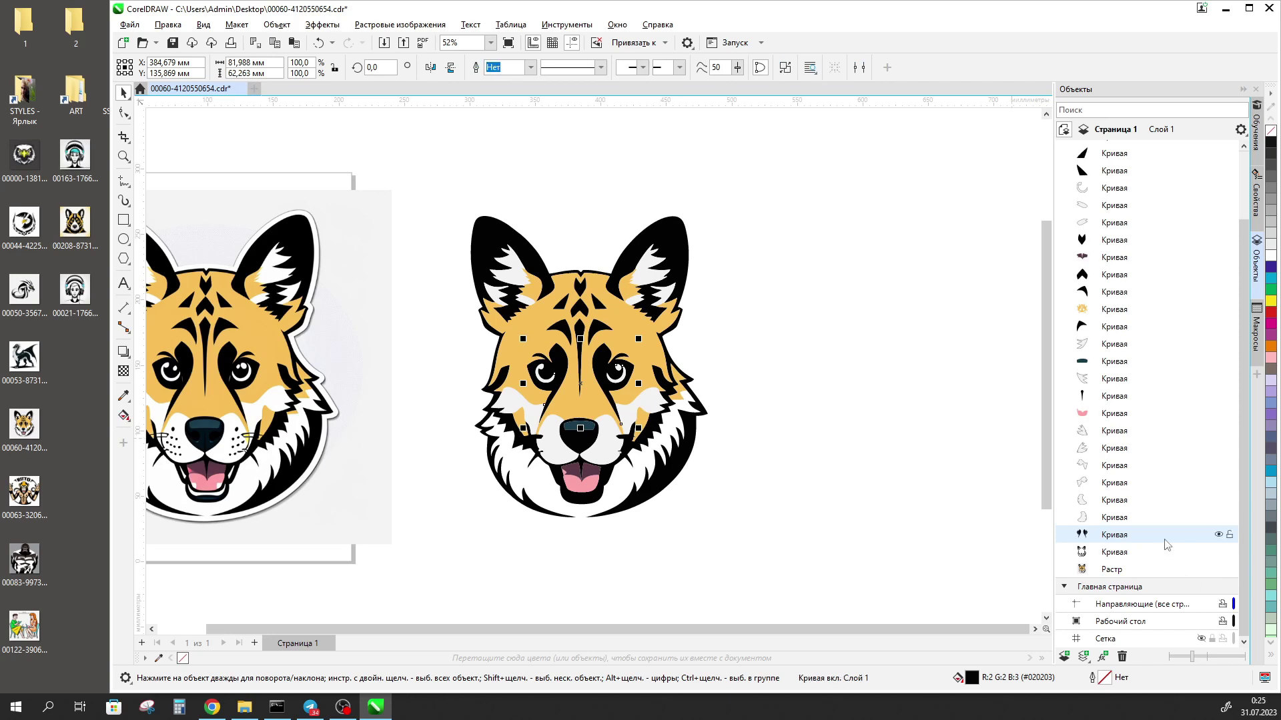
{"action": "mouse_move", "coordinate": [1114, 430]}
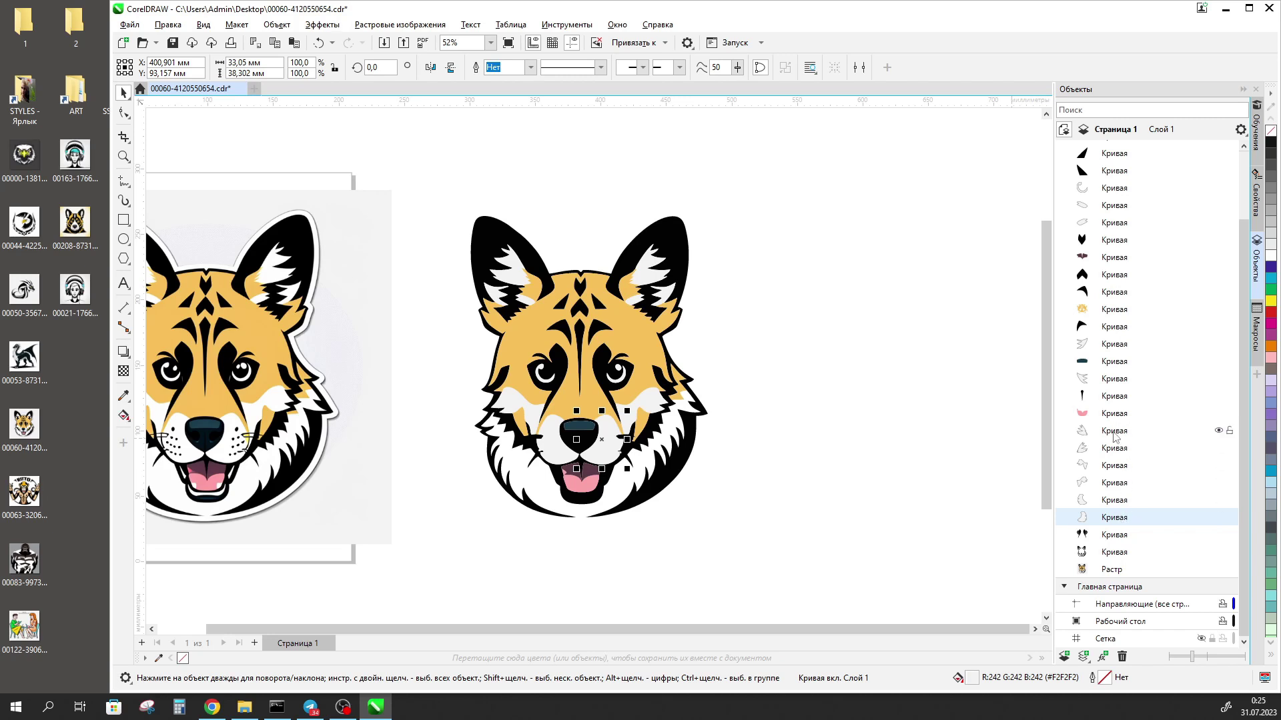
Delete the six light grey fur shapes and the other leftover curves.
{"action": "left_click", "coordinate": [1113, 432], "text": "shift"}
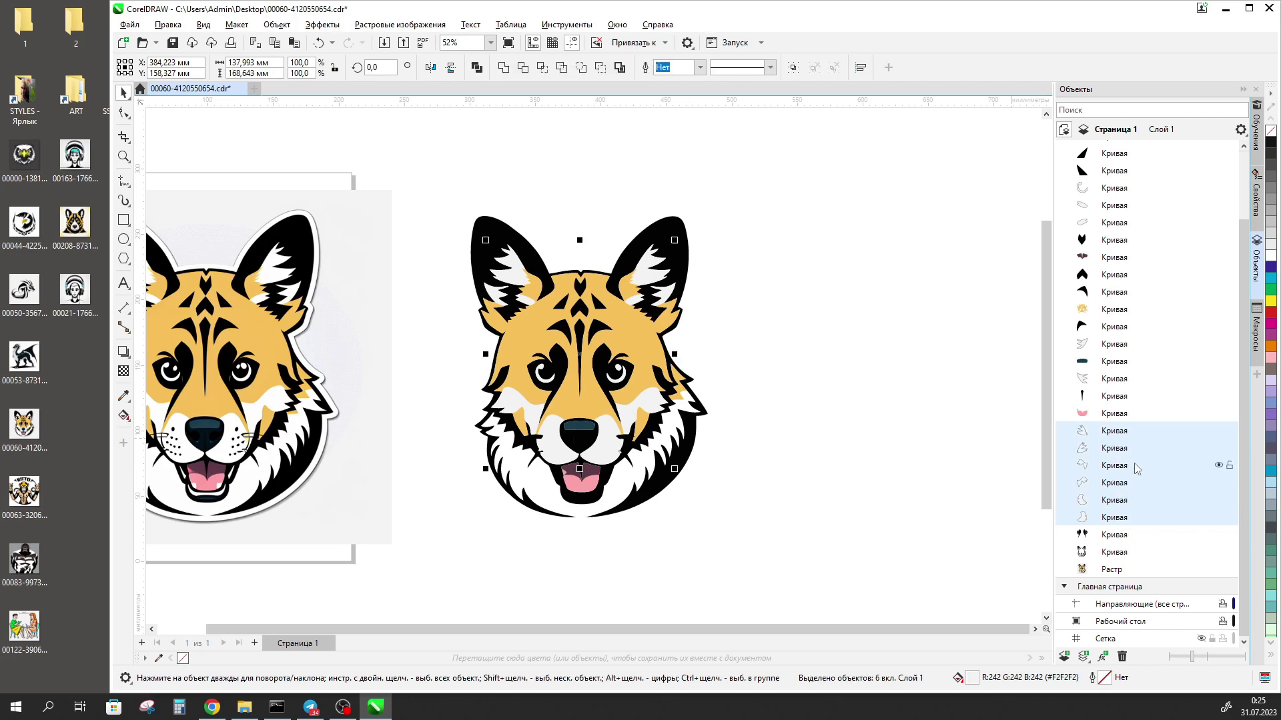
{"action": "key", "text": "Delete"}
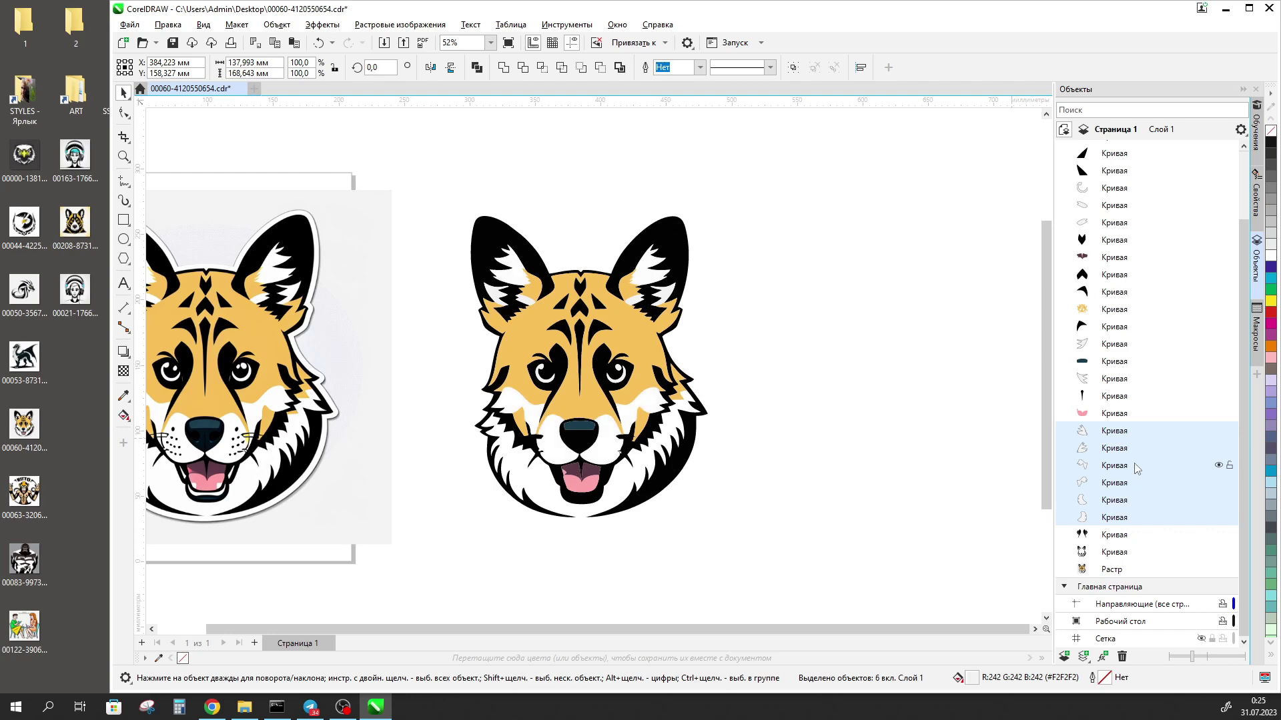
{"action": "left_click", "coordinate": [1137, 465]}
{"action": "key", "text": "Delete"}
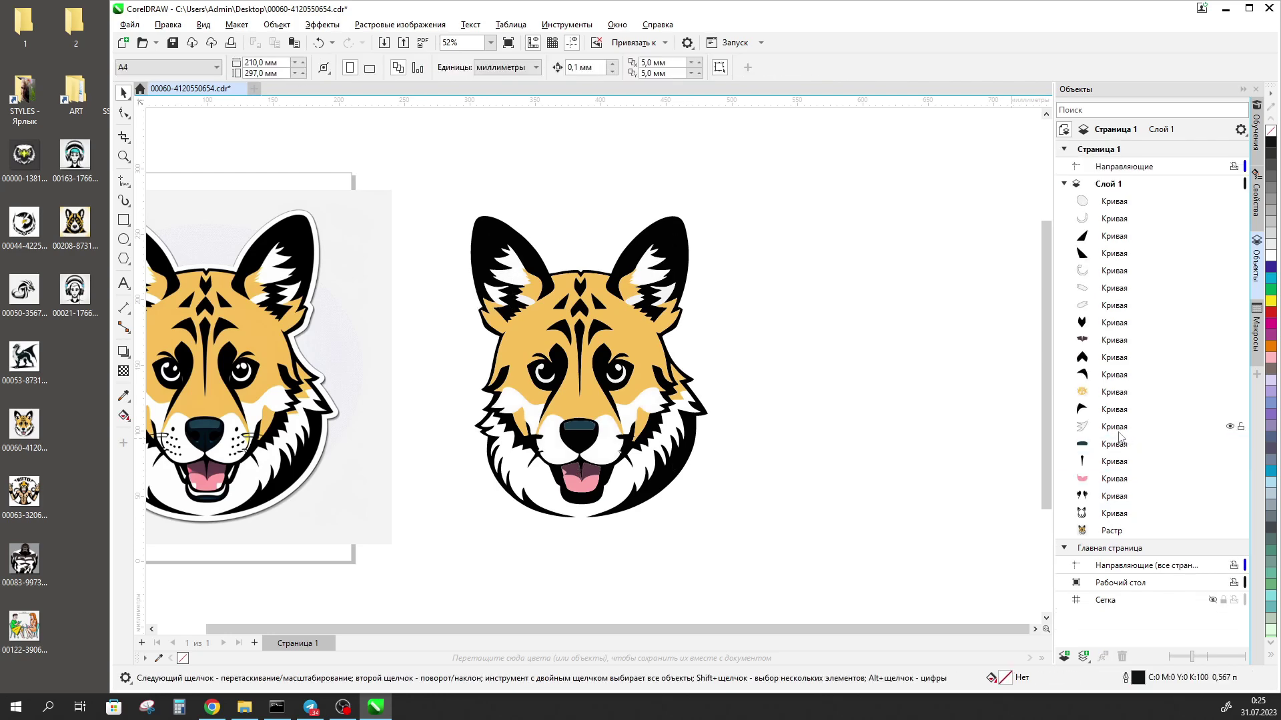
{"action": "left_click", "coordinate": [1135, 430]}
{"action": "key", "text": "Delete"}
{"action": "left_click", "coordinate": [1137, 306]}
{"action": "key", "text": "Delete"}
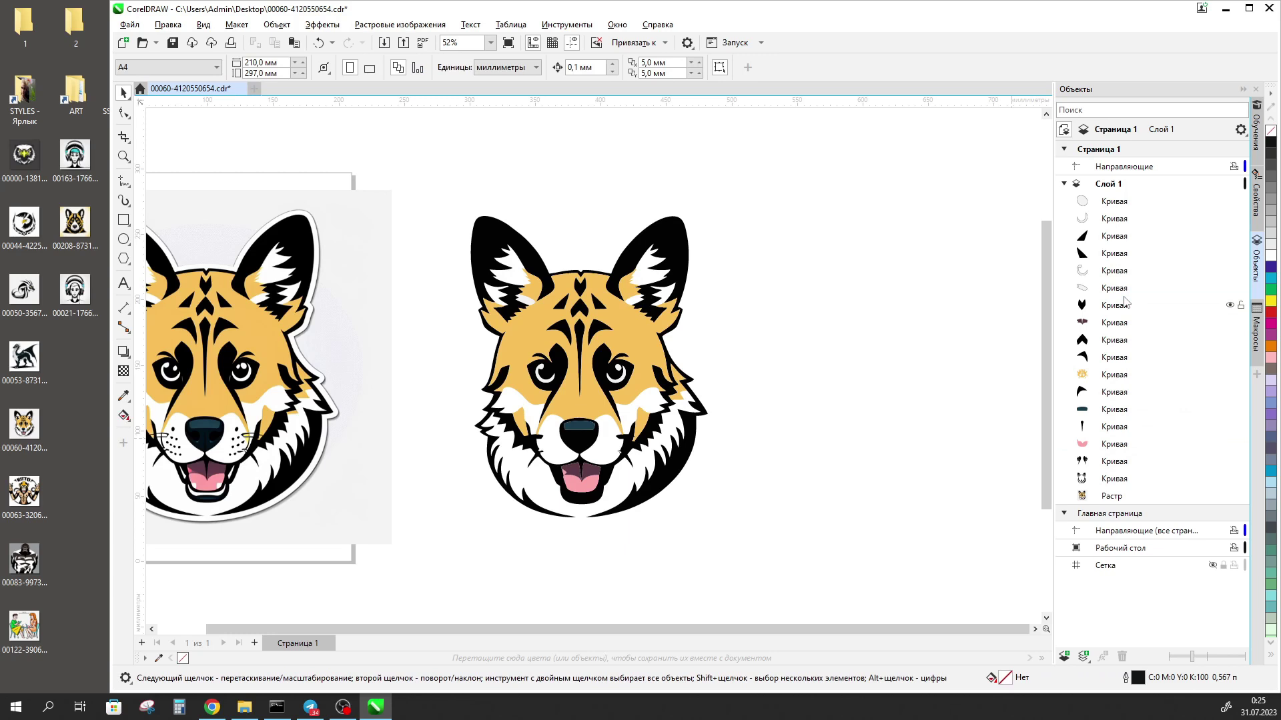
{"action": "left_click", "coordinate": [1126, 288]}
{"action": "key", "text": "Delete"}
{"action": "key", "text": "Delete"}
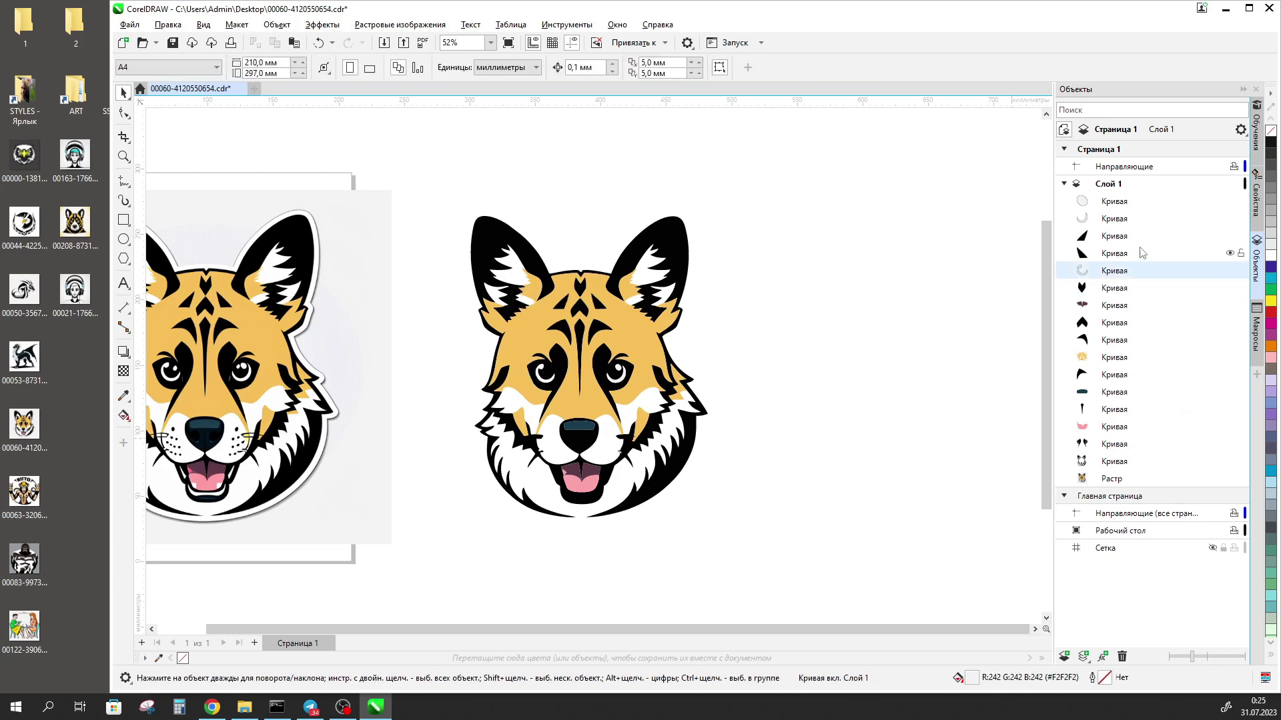
{"action": "left_click", "coordinate": [1127, 218]}
{"action": "key", "text": "Delete"}
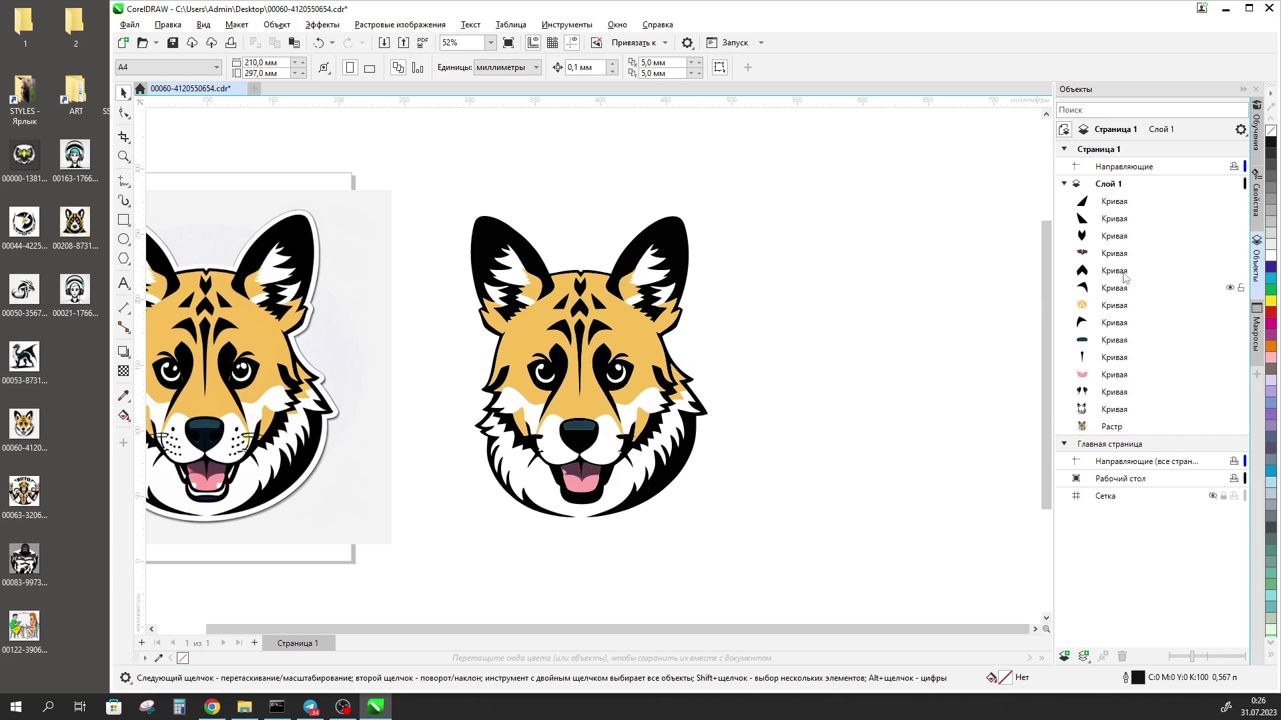
Select the seven black curves in the Objects docker and Weld them together.
{"action": "left_click", "coordinate": [1117, 202]}
{"action": "left_click", "coordinate": [1112, 220], "text": "shift"}
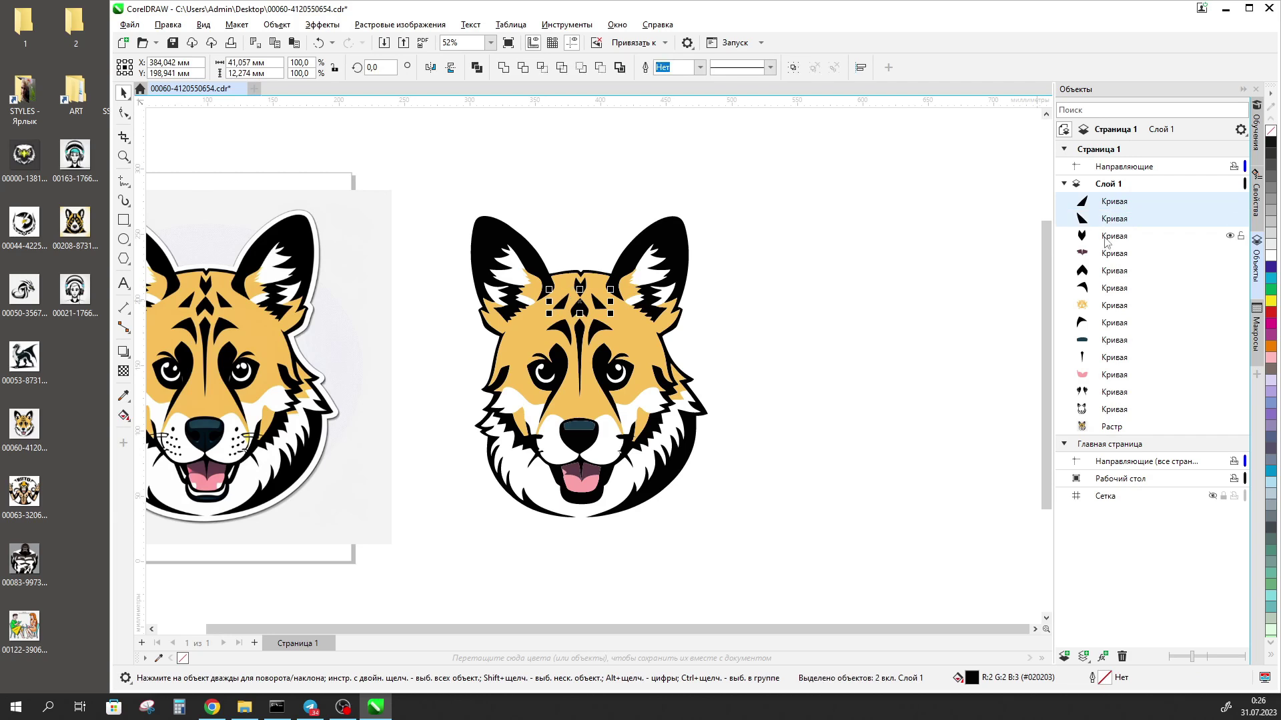
{"action": "left_click", "coordinate": [1108, 237], "text": "ctrl"}
{"action": "left_click", "coordinate": [1117, 274], "text": "ctrl"}
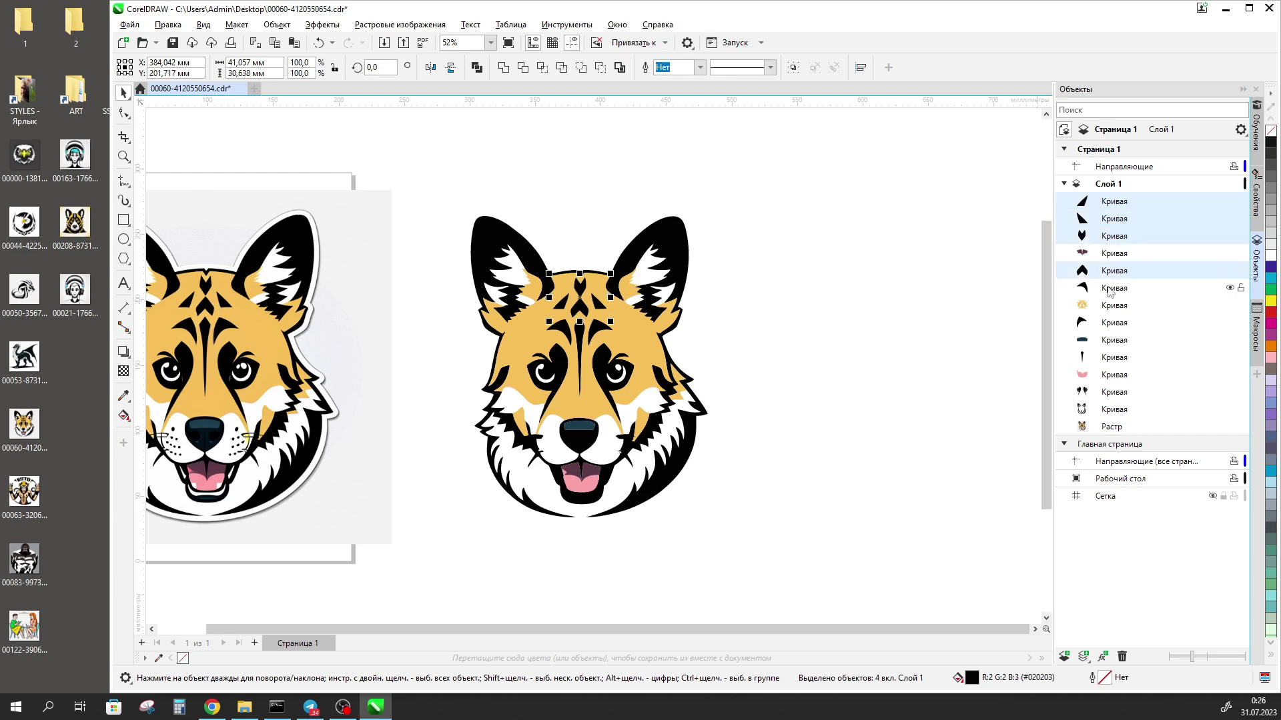
{"action": "left_click", "coordinate": [1112, 325], "text": "ctrl"}
{"action": "left_click", "coordinate": [1110, 353], "text": "ctrl"}
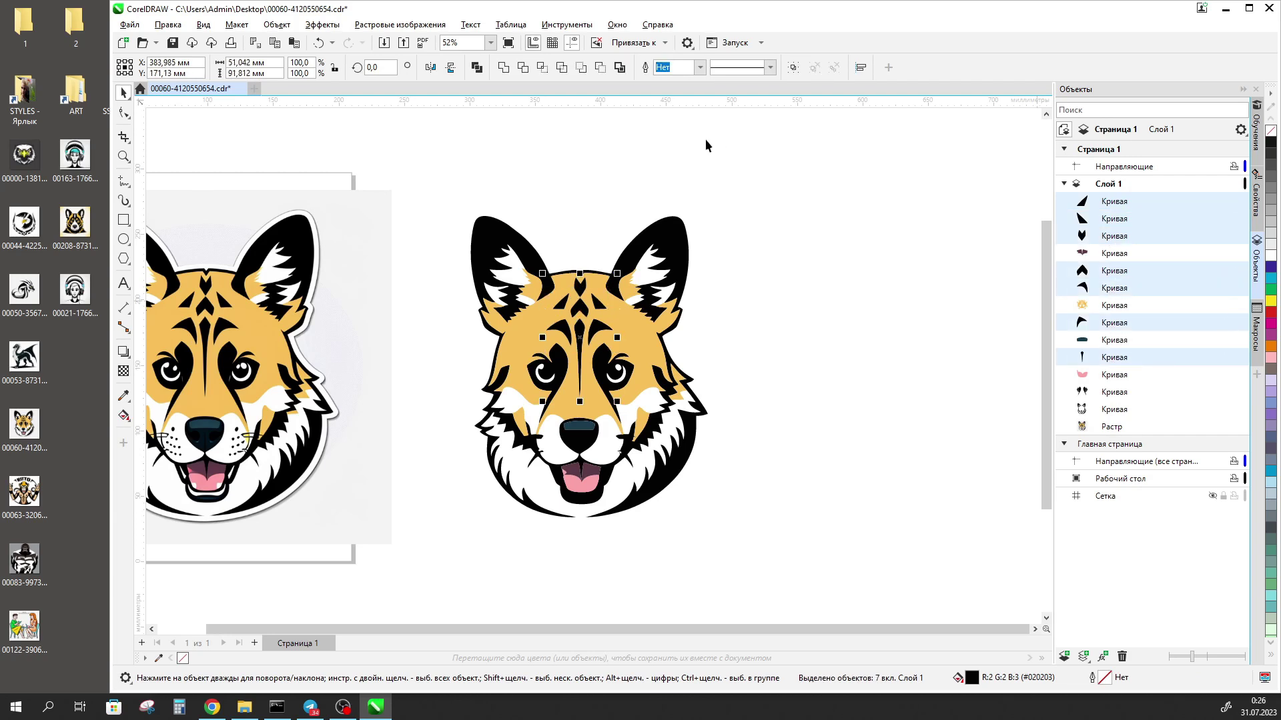
{"action": "left_click", "coordinate": [511, 72]}
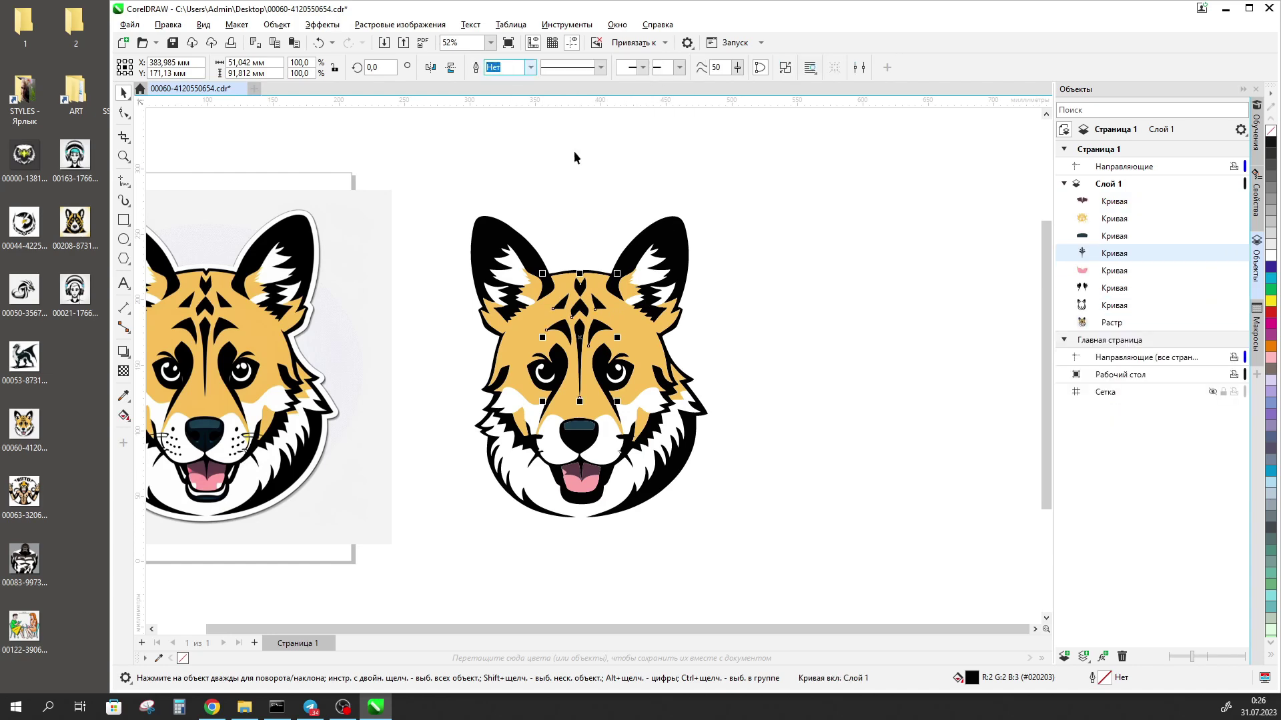
{"action": "left_click", "coordinate": [848, 385]}
{"action": "left_click_drag", "start_coordinate": [636, 344], "coordinate": [945, 330]}
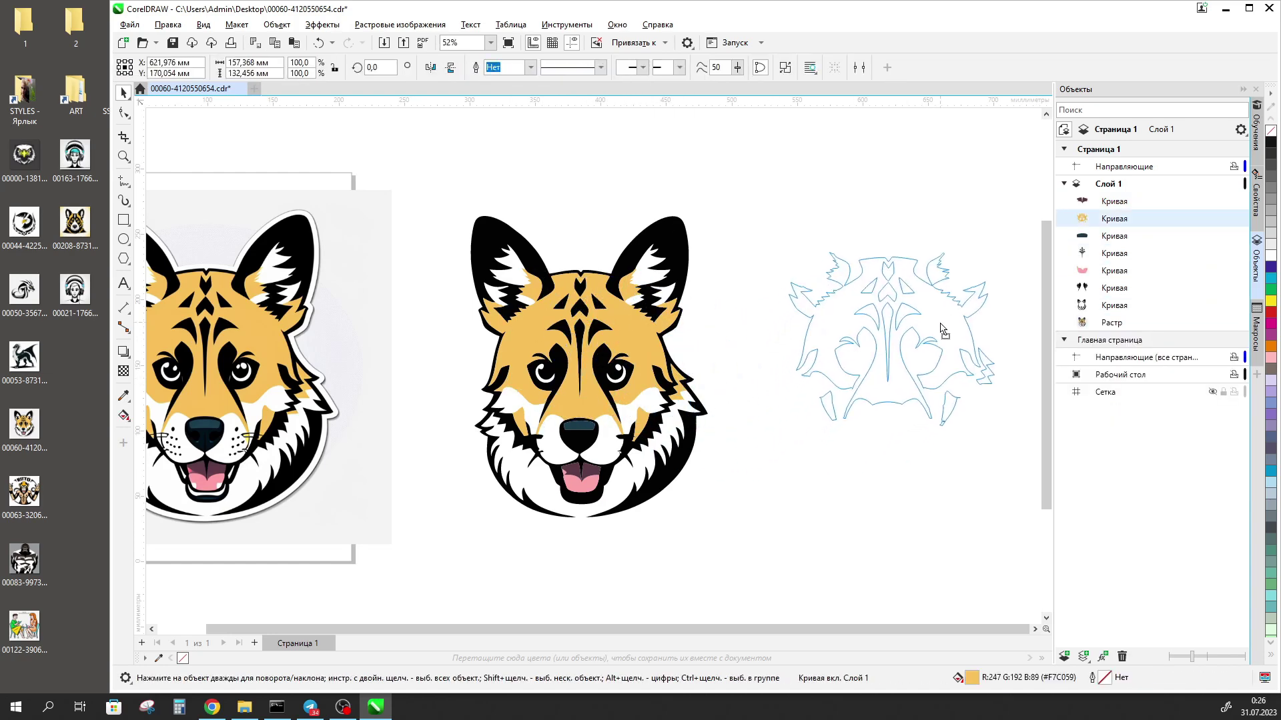
{"action": "left_click_drag", "start_coordinate": [595, 480], "coordinate": [701, 560]}
{"action": "left_click_drag", "start_coordinate": [587, 467], "coordinate": [782, 486]}
{"action": "left_click_drag", "start_coordinate": [588, 433], "coordinate": [762, 430]}
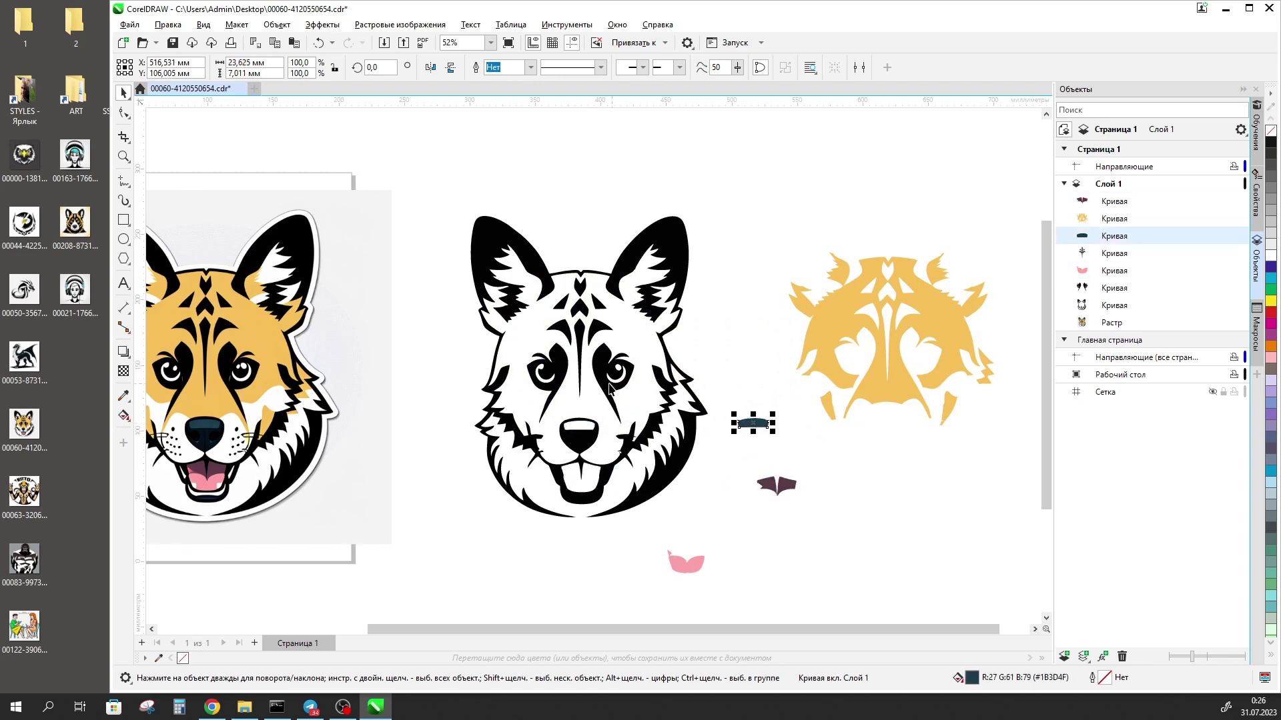
{"action": "left_click_drag", "start_coordinate": [611, 387], "coordinate": [569, 567]}
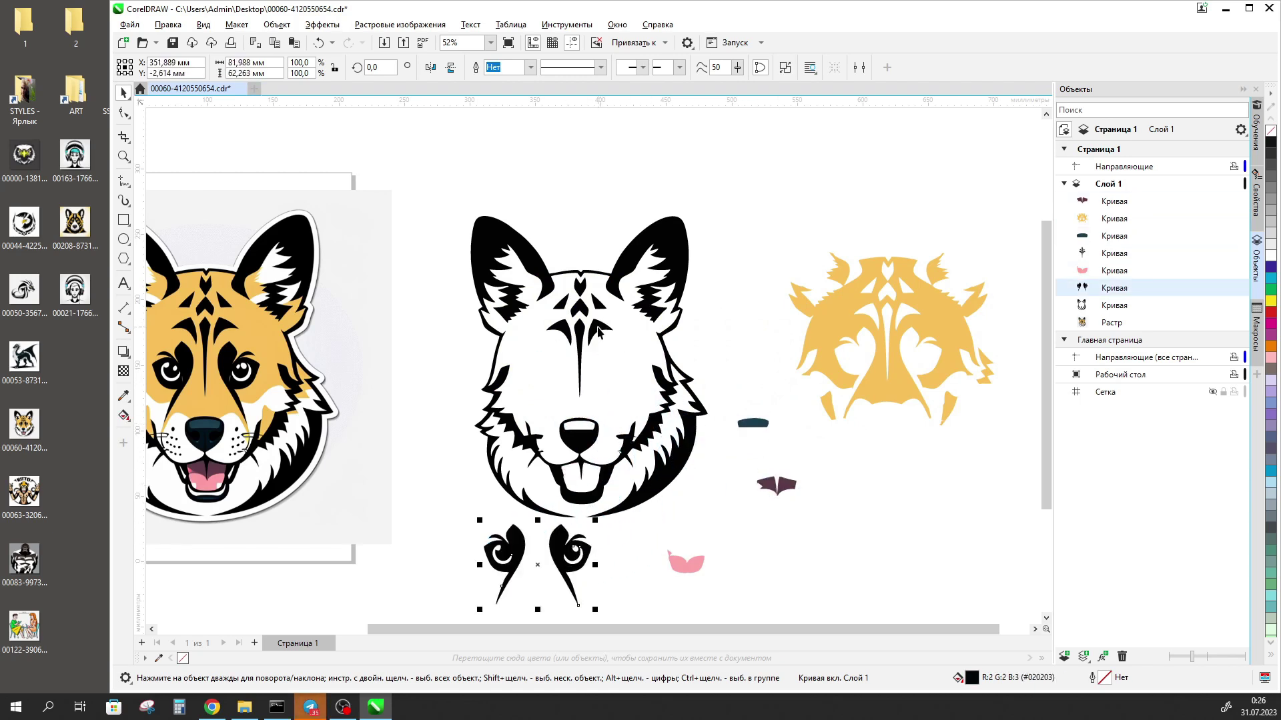
{"action": "left_click_drag", "start_coordinate": [598, 332], "coordinate": [753, 211]}
{"action": "left_click_drag", "start_coordinate": [632, 255], "coordinate": [502, 148]}
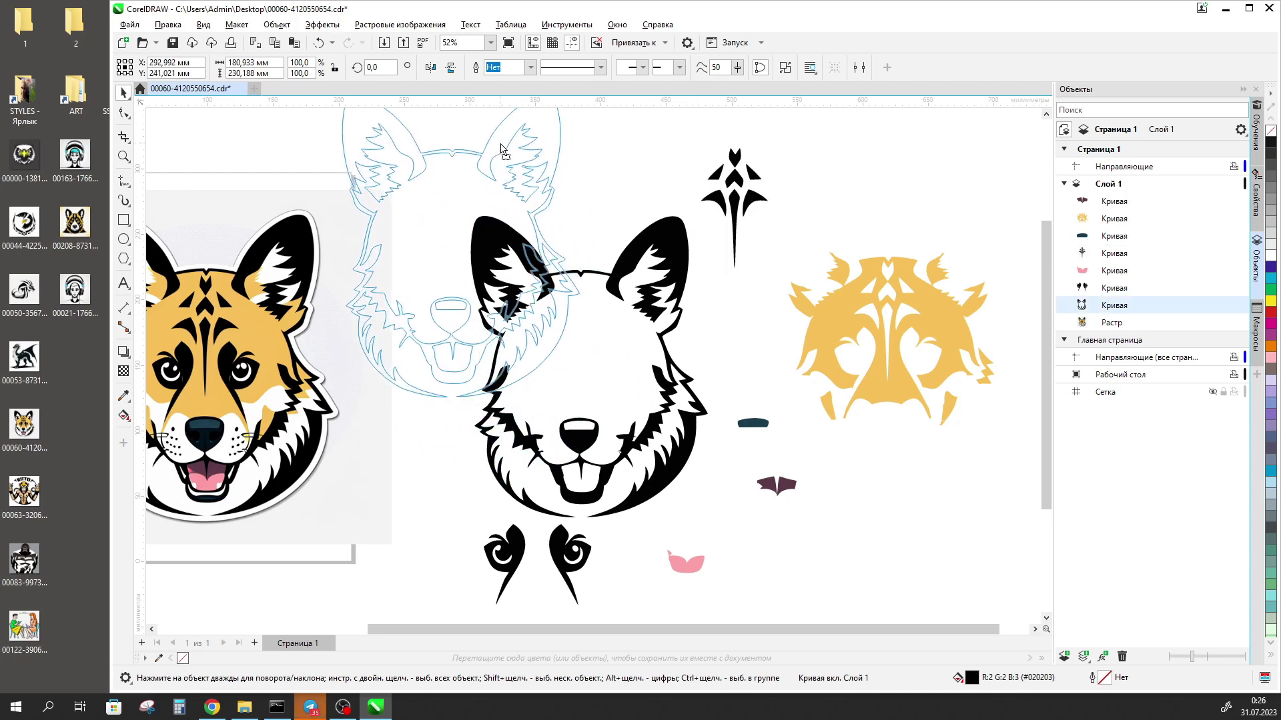
{"action": "key", "text": "Escape"}
{"action": "key", "text": "ctrl+z"}
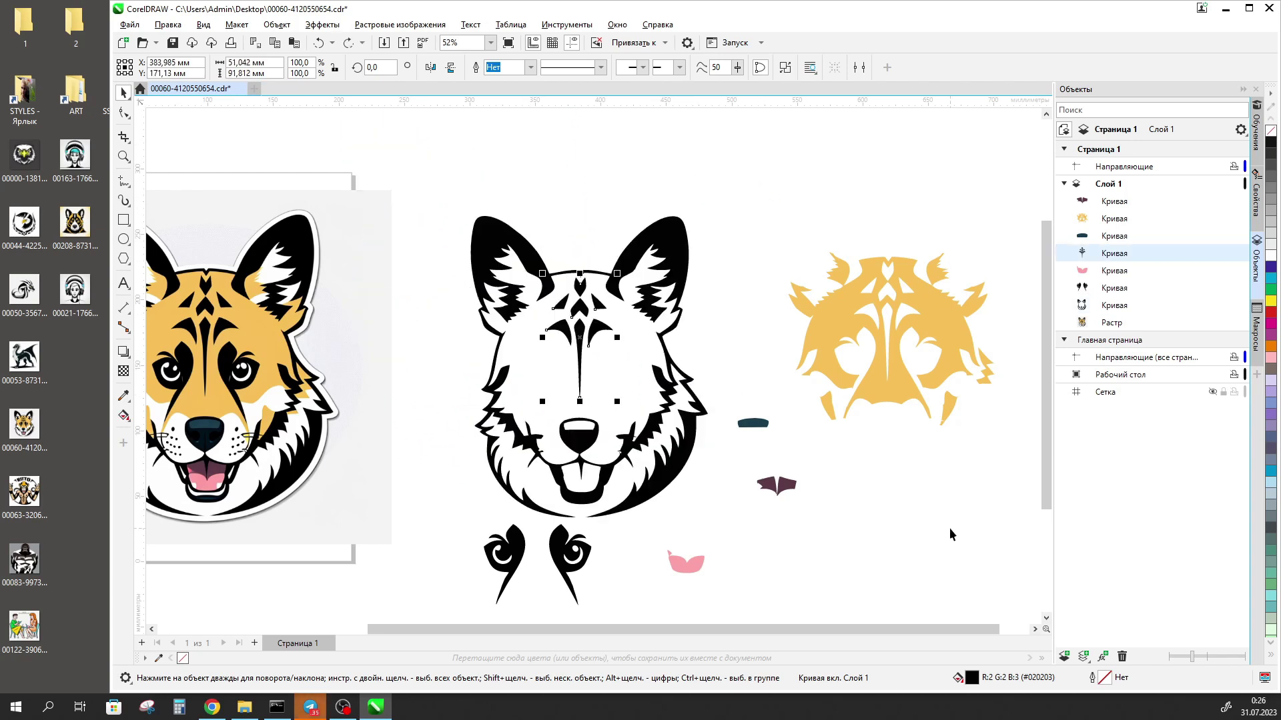
{"action": "key", "text": "ctrl+z"}
{"action": "key", "text": "ctrl+z"}
{"action": "key", "text": "ctrl+z"}
{"action": "key", "text": "ctrl+z"}
{"action": "key", "text": "ctrl+z"}
{"action": "scroll", "coordinate": [738, 423], "scroll_direction": "up", "scroll_amount": 2}
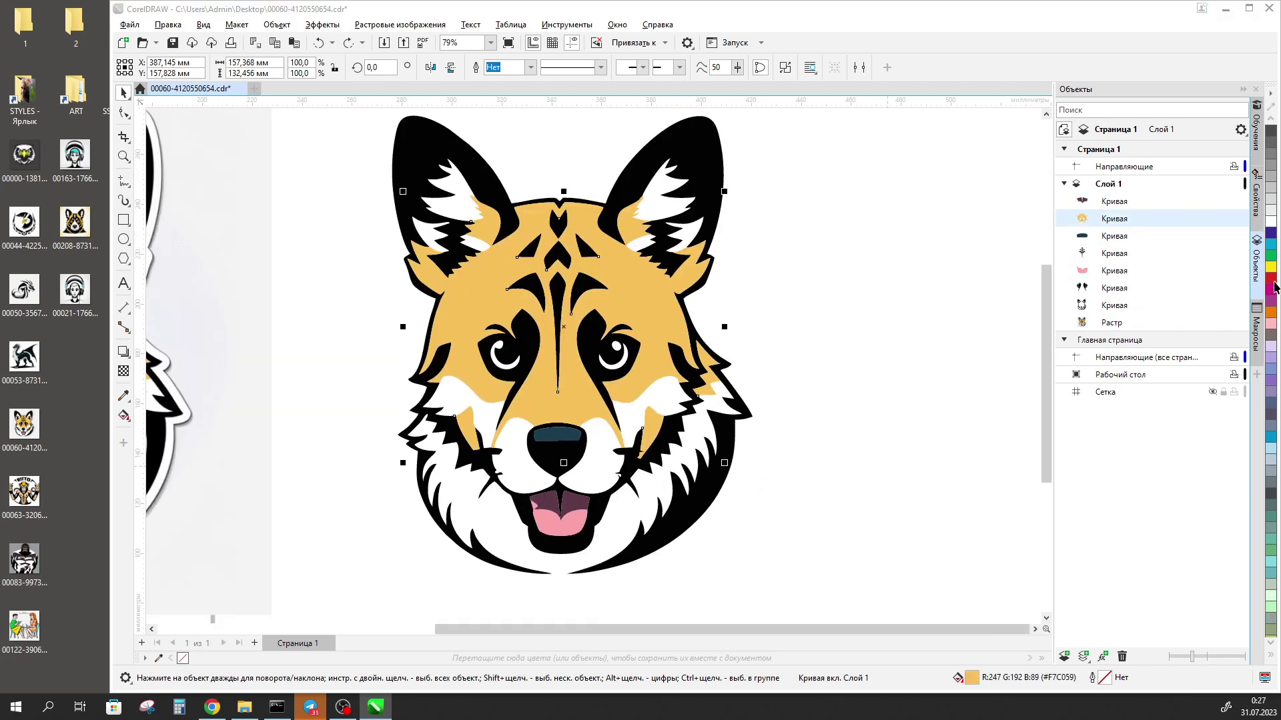
Recolour the yellow fur curve green and the pink tongue red from the palette.
{"action": "left_click", "coordinate": [1272, 543]}
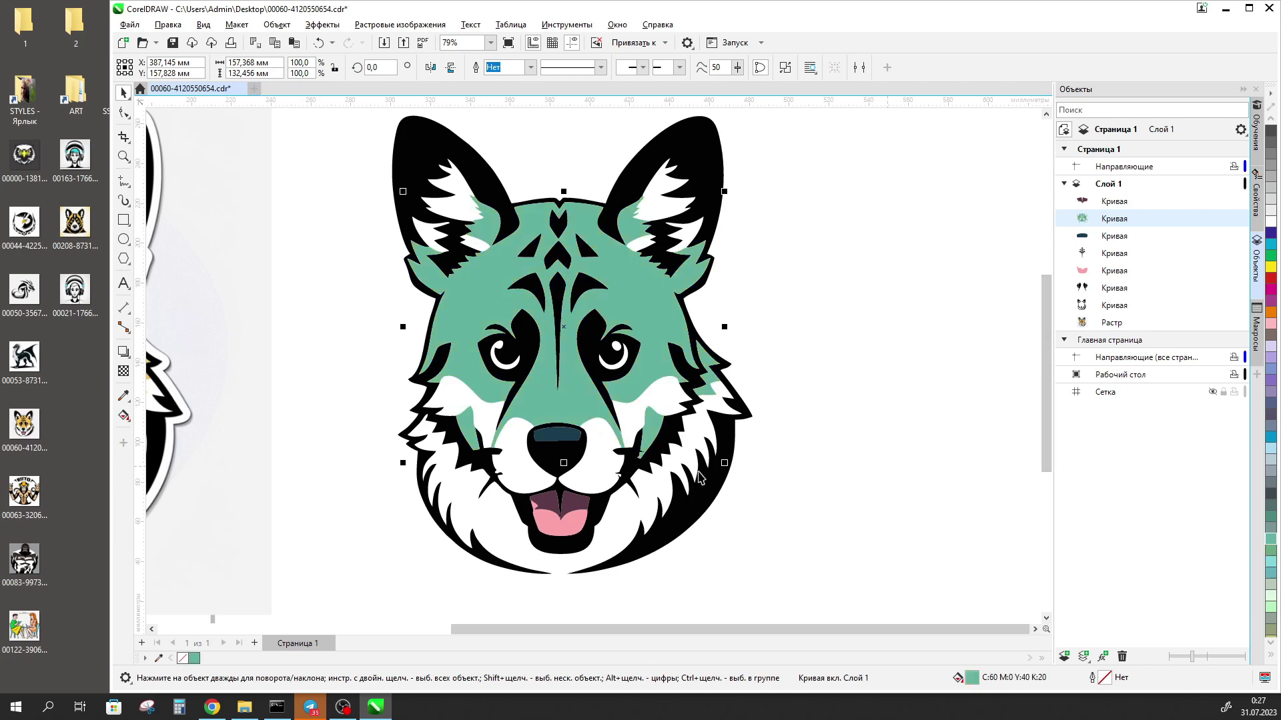
{"action": "left_click", "coordinate": [564, 527]}
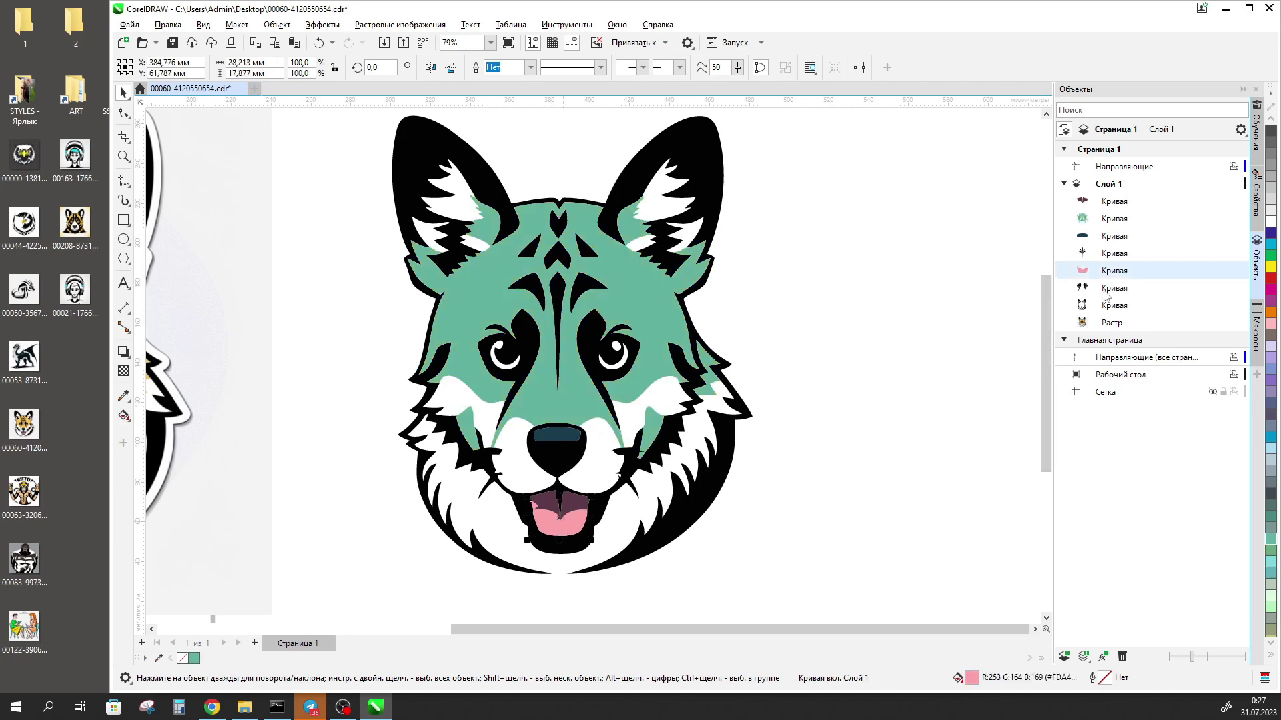
{"action": "left_click", "coordinate": [1271, 281]}
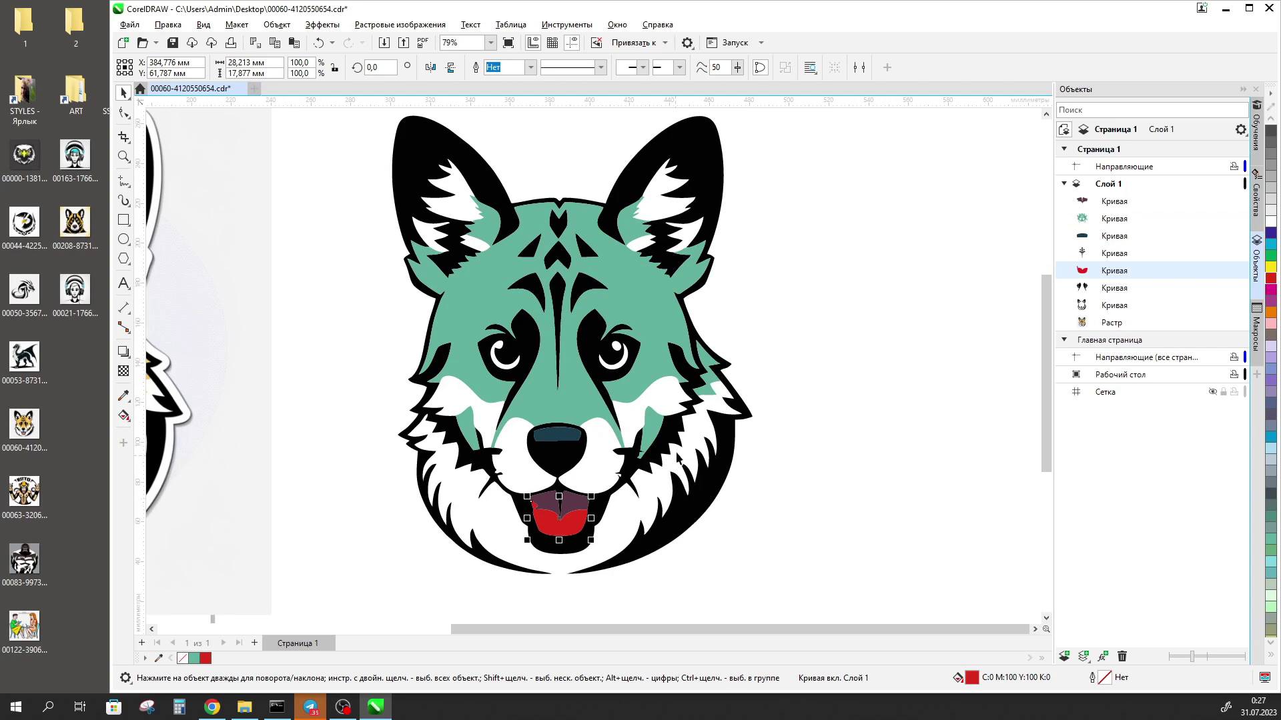
{"action": "scroll", "coordinate": [620, 391], "scroll_direction": "up", "scroll_amount": 2}
{"action": "scroll", "coordinate": [667, 394], "scroll_direction": "up", "scroll_amount": 2}
{"action": "scroll", "coordinate": [767, 397], "scroll_direction": "up", "scroll_amount": 2}
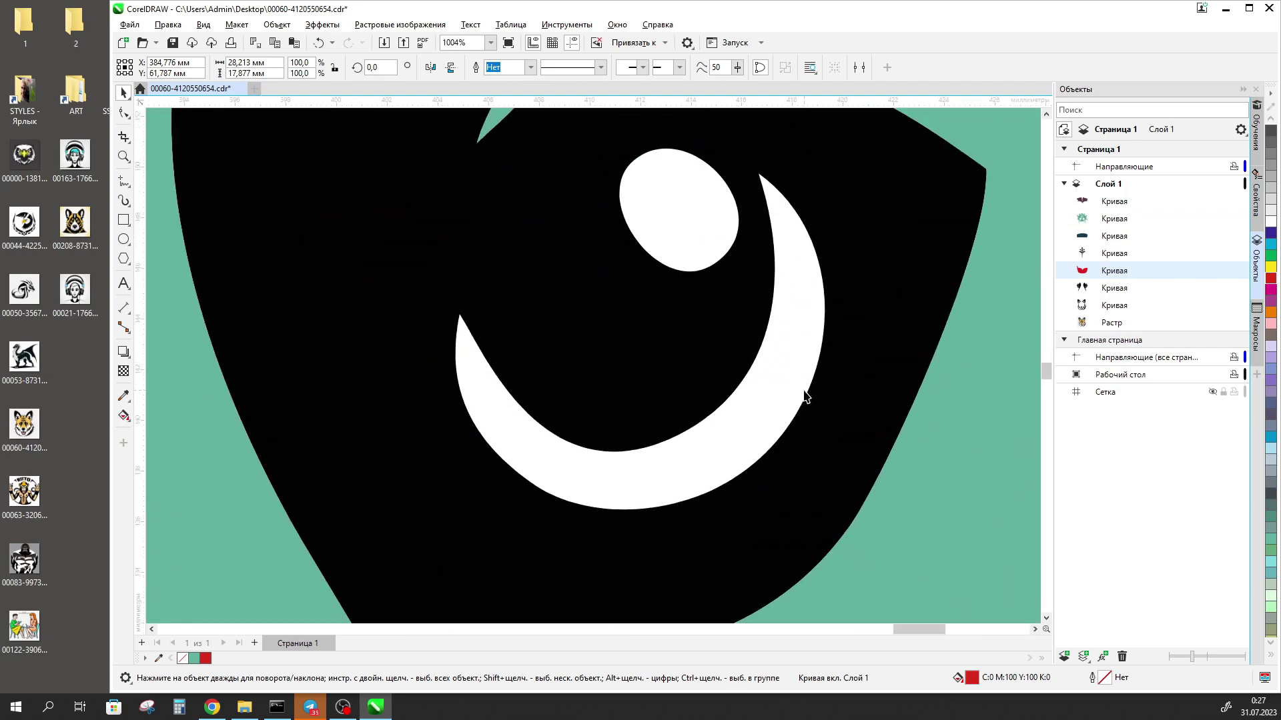
{"action": "scroll", "coordinate": [807, 400], "scroll_direction": "up", "scroll_amount": 2}
{"action": "scroll", "coordinate": [808, 400], "scroll_direction": "up", "scroll_amount": 3}
{"action": "scroll", "coordinate": [764, 415], "scroll_direction": "up", "scroll_amount": 2}
{"action": "scroll", "coordinate": [767, 417], "scroll_direction": "down", "scroll_amount": 1}
{"action": "scroll", "coordinate": [795, 413], "scroll_direction": "down", "scroll_amount": 7}
{"action": "scroll", "coordinate": [781, 400], "scroll_direction": "down", "scroll_amount": 3}
{"action": "scroll", "coordinate": [769, 380], "scroll_direction": "down", "scroll_amount": 2}
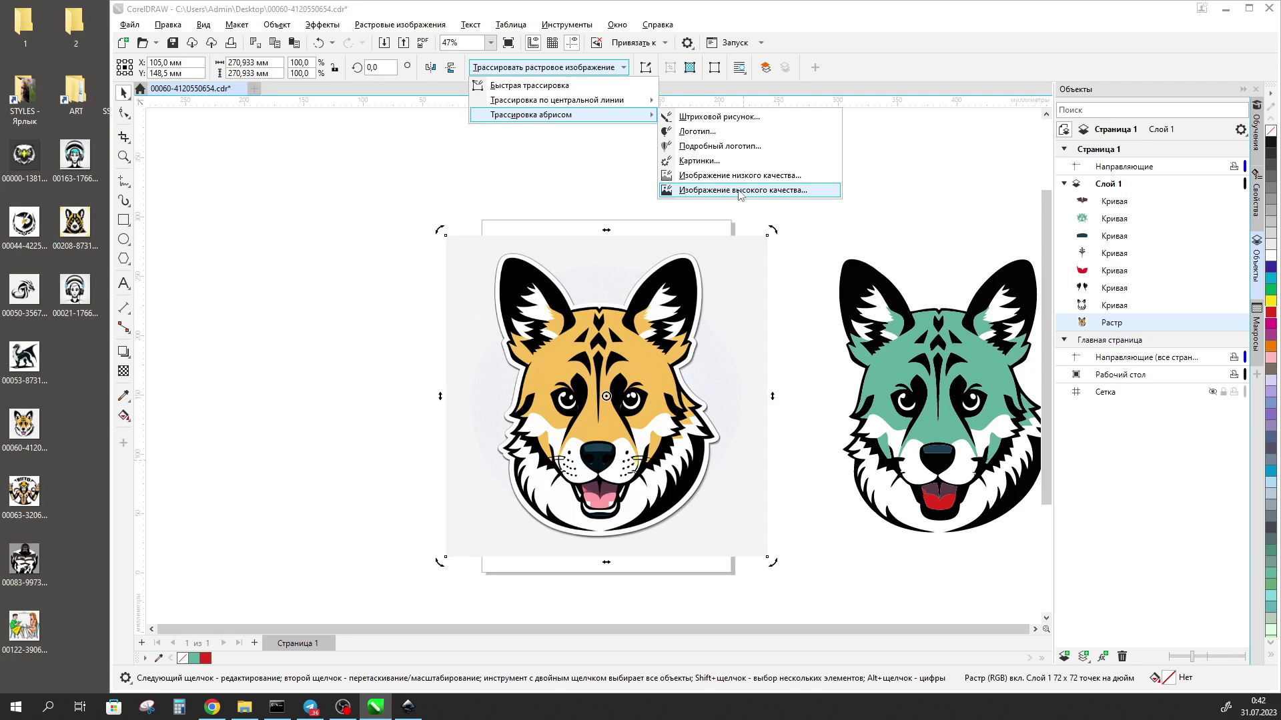
Start a high-quality image outline trace of the dog raster and review its colour palette.
{"action": "left_click", "coordinate": [736, 191]}
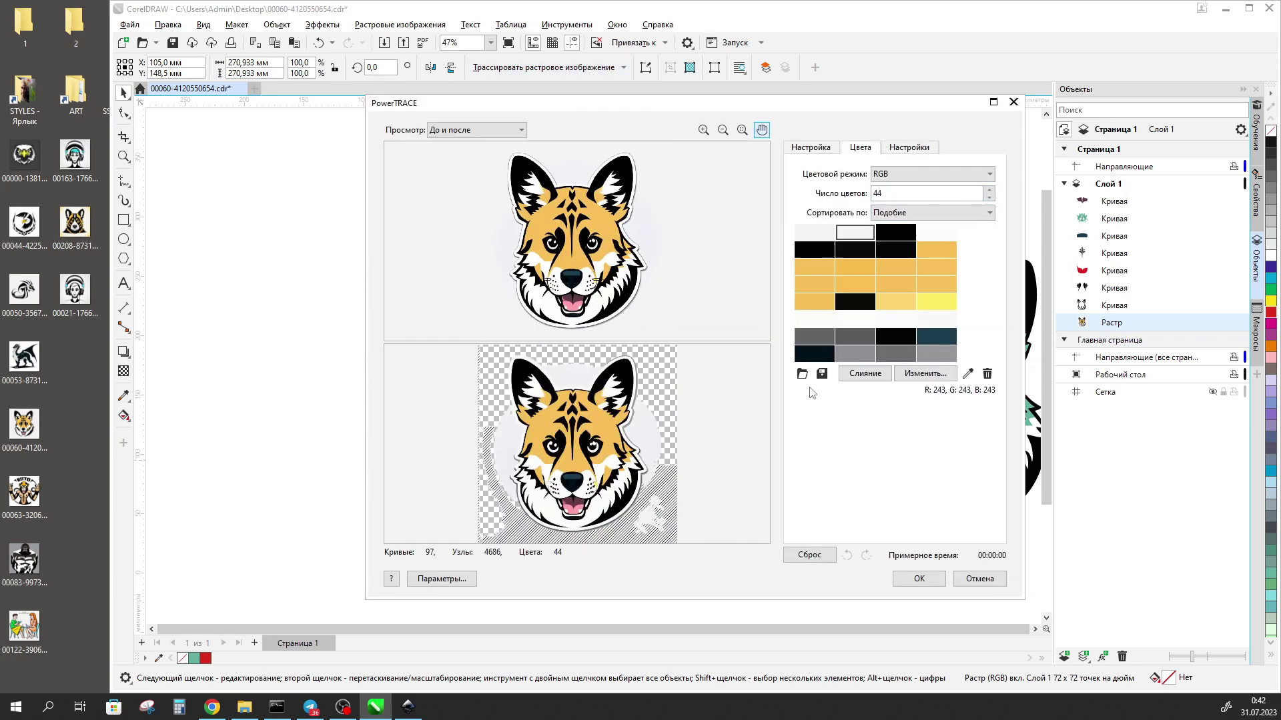
{"action": "left_click", "coordinate": [890, 192]}
{"action": "double_click", "coordinate": [890, 192]}
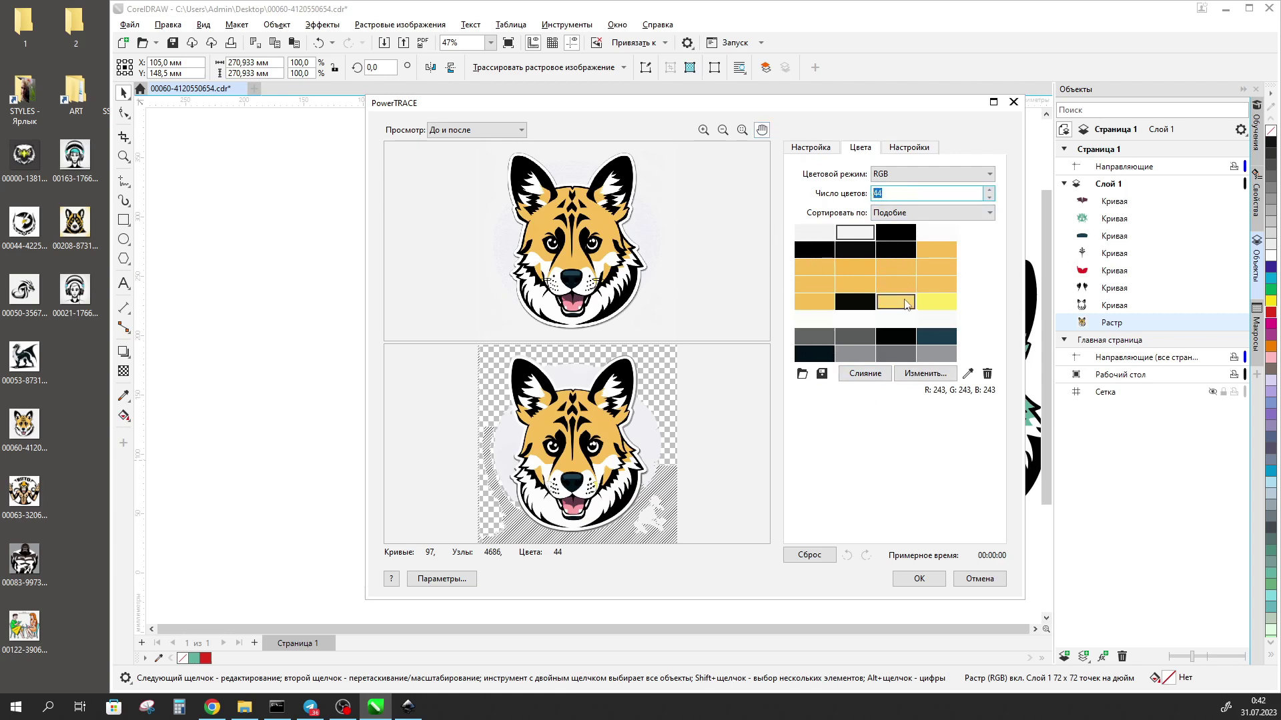
{"action": "scroll", "coordinate": [902, 304], "scroll_direction": "down", "scroll_amount": 1}
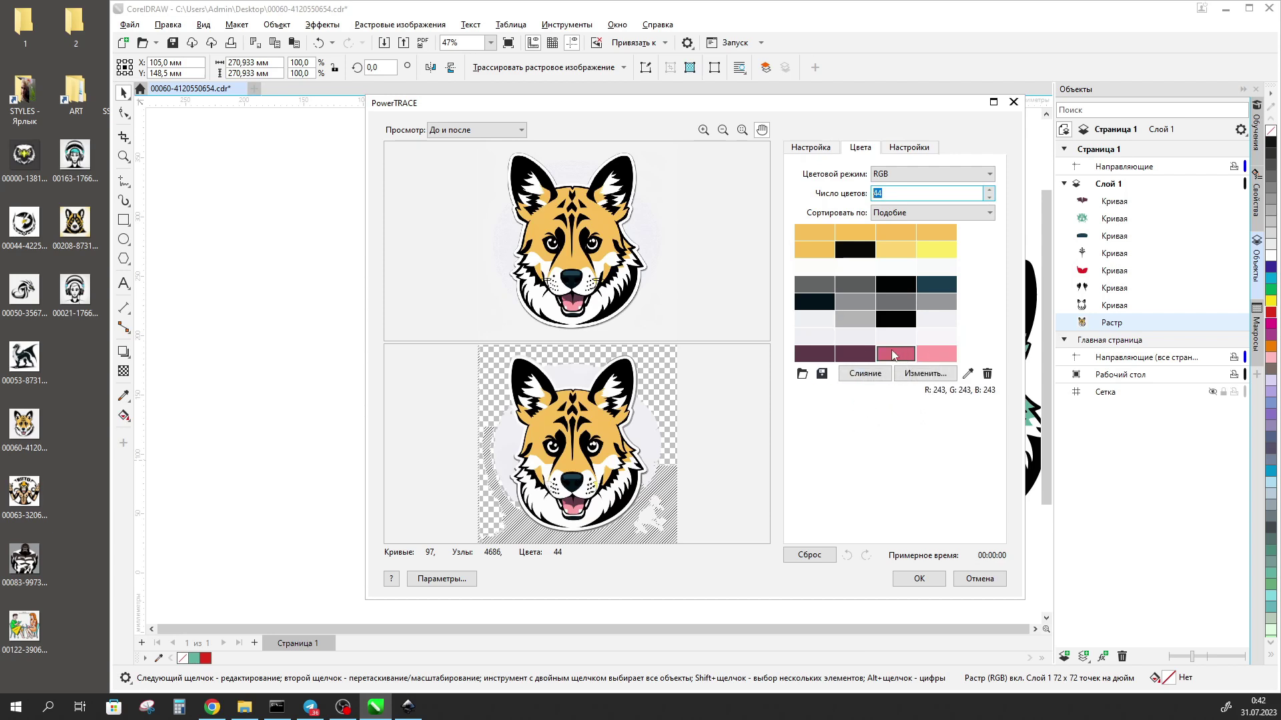
{"action": "scroll", "coordinate": [897, 307], "scroll_direction": "up", "scroll_amount": 2}
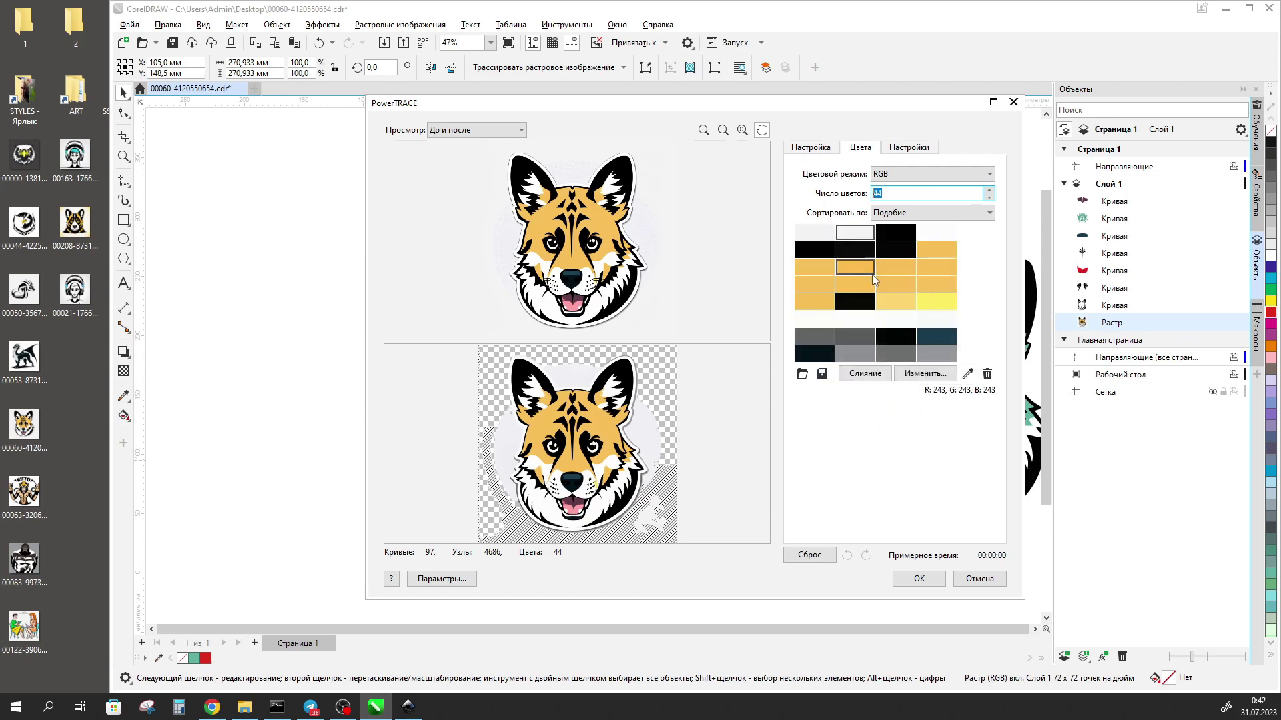
{"action": "left_click", "coordinate": [895, 278]}
{"action": "scroll", "coordinate": [895, 273], "scroll_direction": "down", "scroll_amount": 1}
{"action": "left_click", "coordinate": [921, 288]}
{"action": "scroll", "coordinate": [899, 291], "scroll_direction": "up", "scroll_amount": 1}
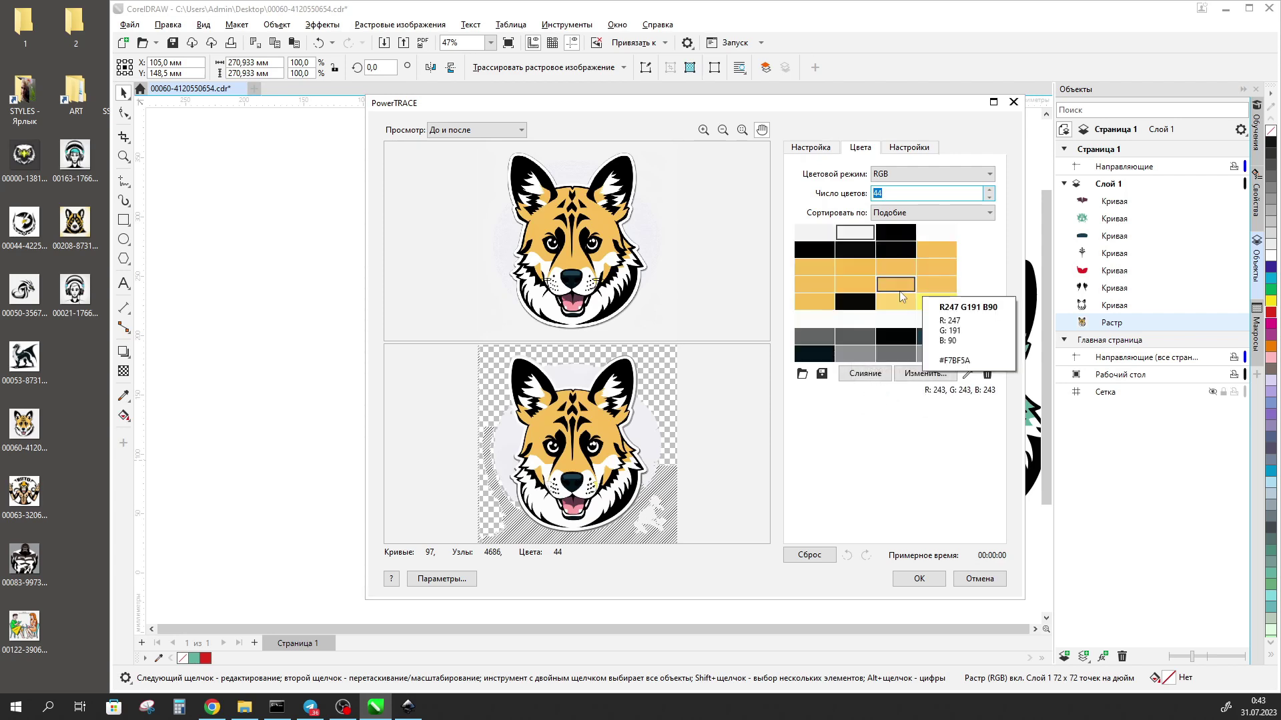
Merge white with light grey, and merge the four blacks into one colour.
{"action": "left_click", "coordinate": [867, 235]}
{"action": "left_click", "coordinate": [830, 235], "text": "ctrl"}
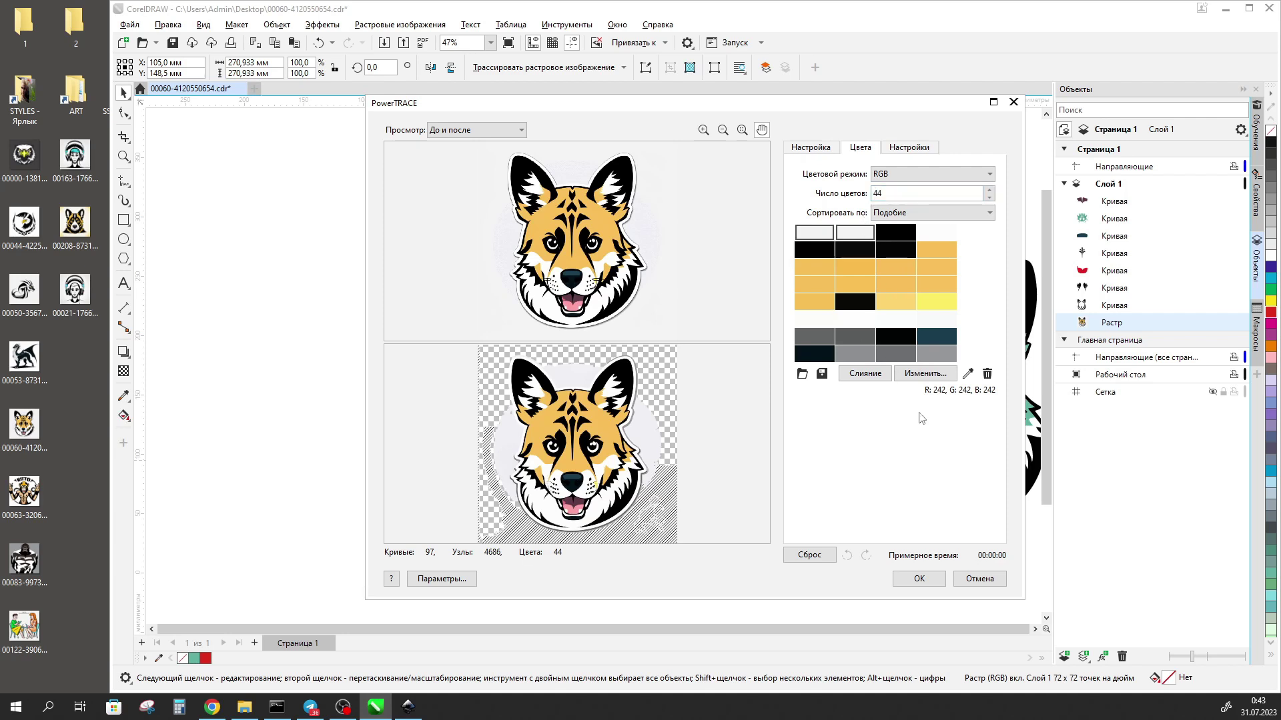
{"action": "left_click", "coordinate": [869, 375]}
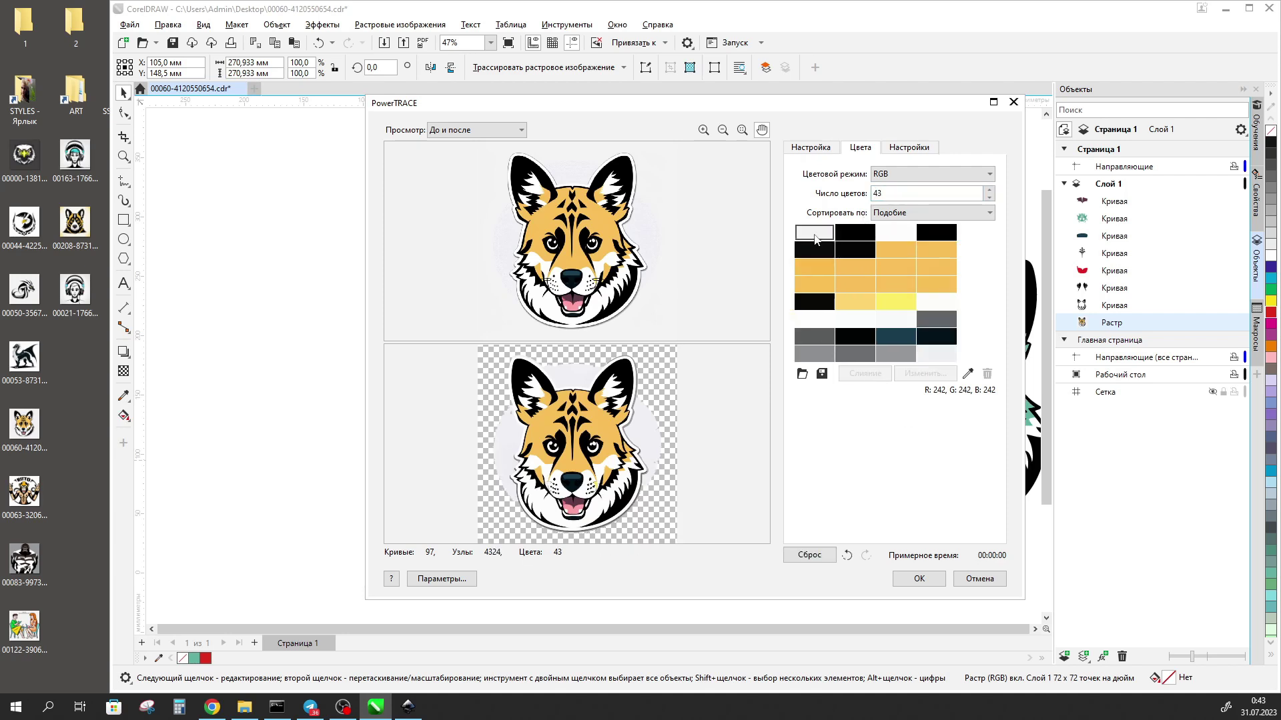
{"action": "left_click", "coordinate": [863, 241]}
{"action": "left_click", "coordinate": [933, 234], "text": "ctrl"}
{"action": "left_click", "coordinate": [814, 250], "text": "ctrl"}
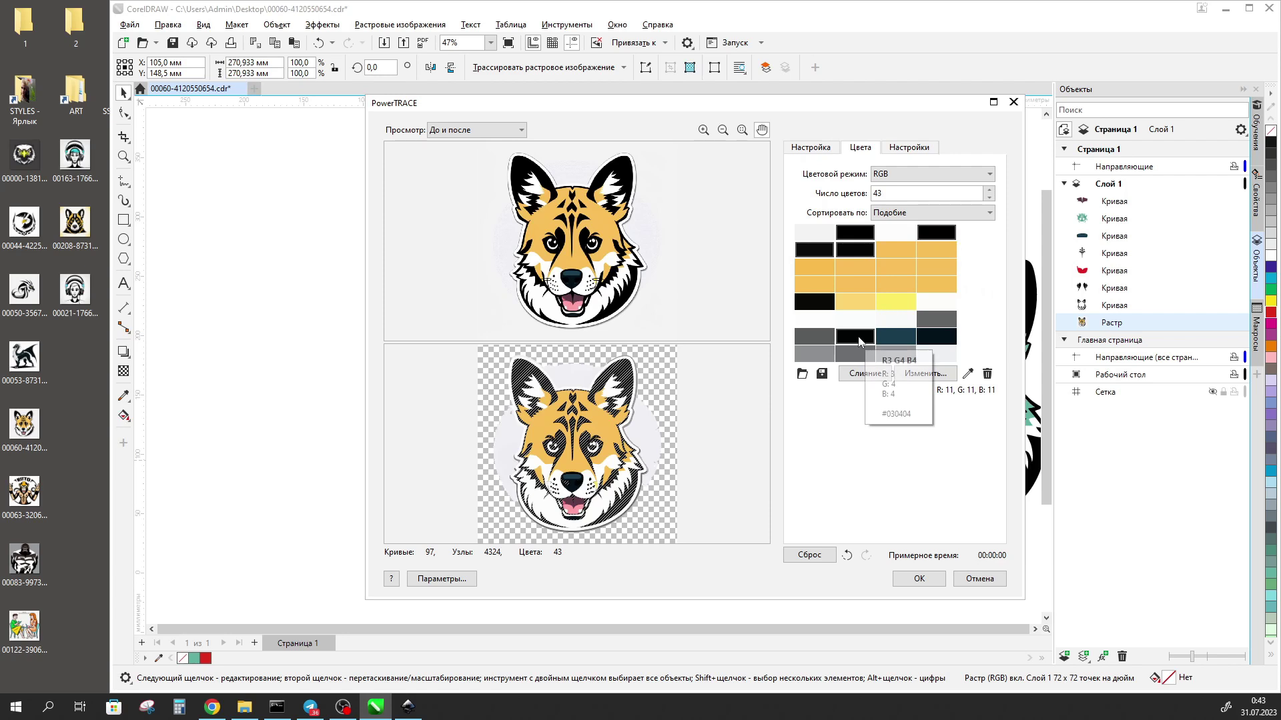
{"action": "left_click", "coordinate": [854, 336], "text": "ctrl"}
{"action": "left_click", "coordinate": [840, 379]}
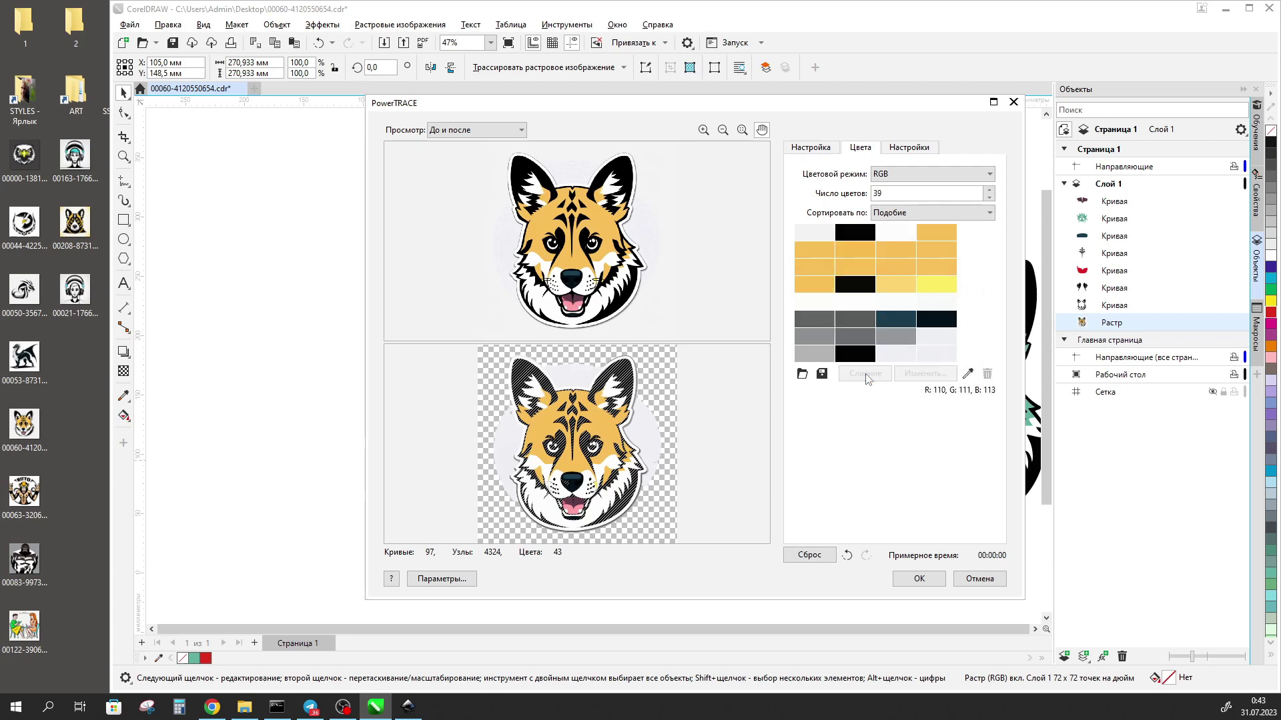
Merge the yellows, the greys and the remaining blacks into single colours.
{"action": "left_click", "coordinate": [932, 235]}
{"action": "left_click", "coordinate": [933, 249], "text": "ctrl"}
{"action": "left_click", "coordinate": [882, 251], "text": "ctrl"}
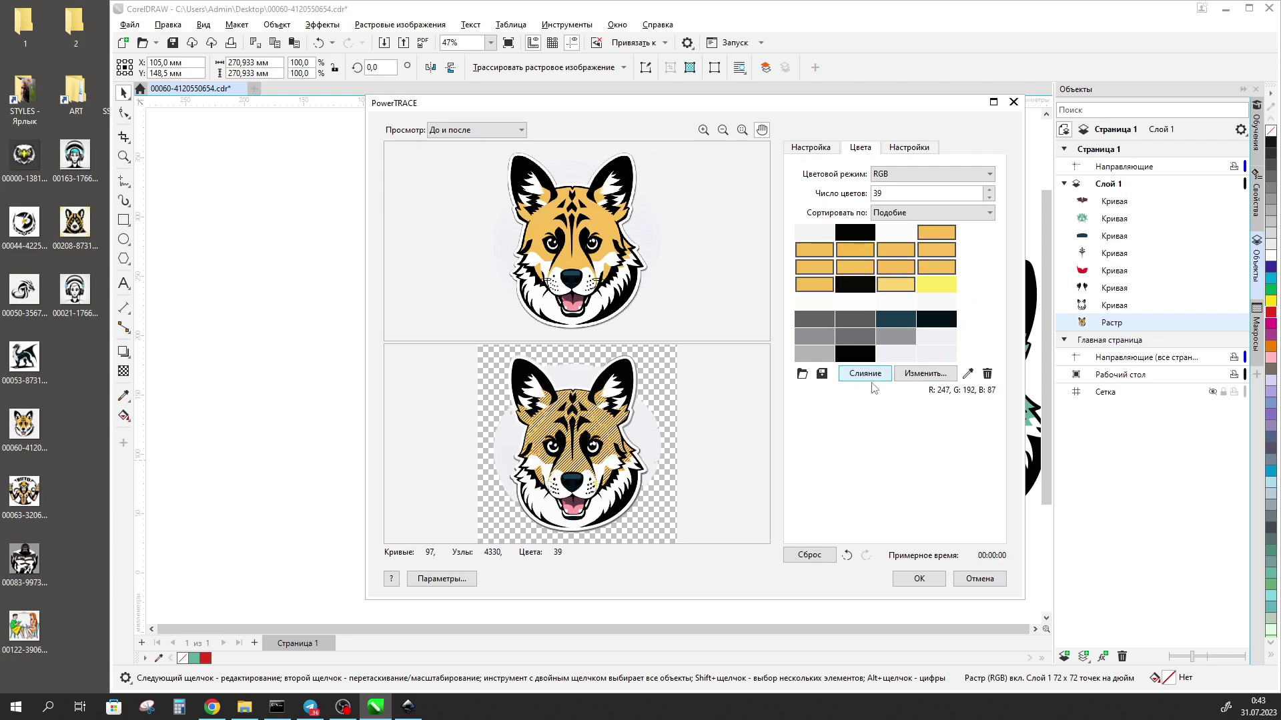
{"action": "left_click", "coordinate": [865, 373]}
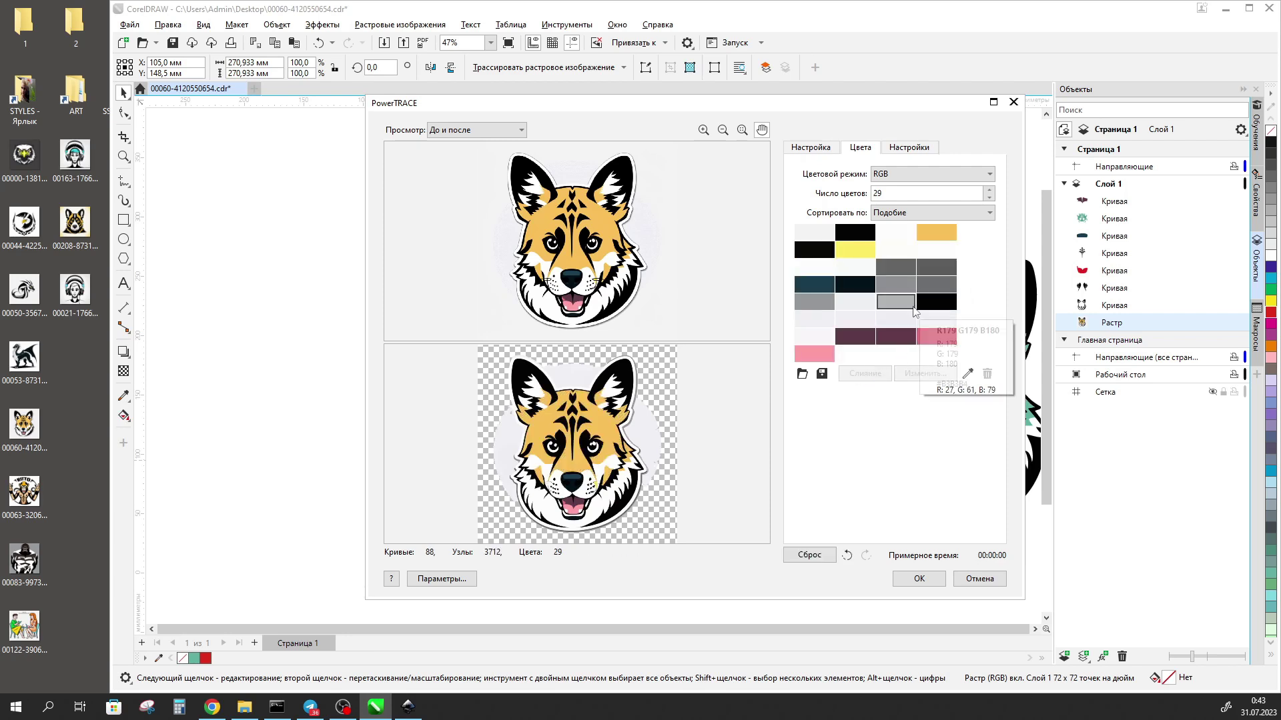
{"action": "left_click", "coordinate": [906, 272], "text": "ctrl"}
{"action": "left_click", "coordinate": [896, 301], "text": "ctrl"}
{"action": "left_click", "coordinate": [814, 301], "text": "ctrl"}
{"action": "left_click", "coordinate": [865, 373]}
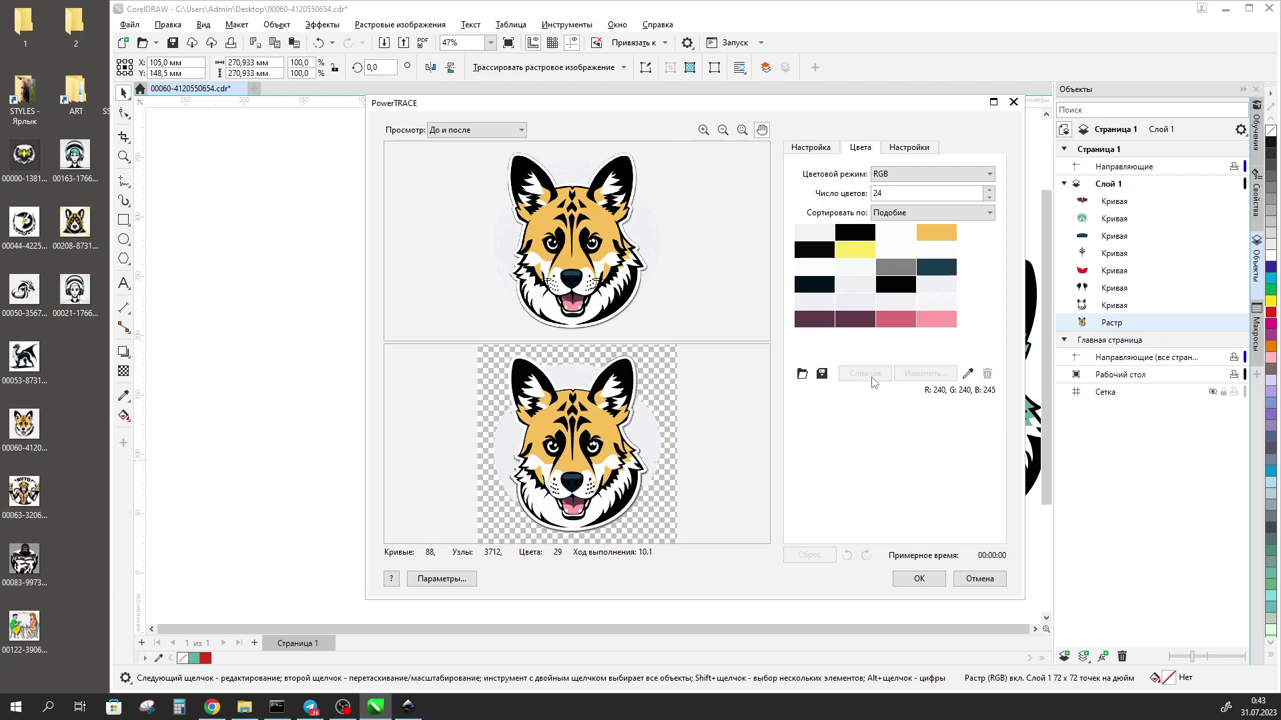
{"action": "left_click", "coordinate": [814, 249], "text": "ctrl"}
{"action": "left_click", "coordinate": [856, 232], "text": "ctrl"}
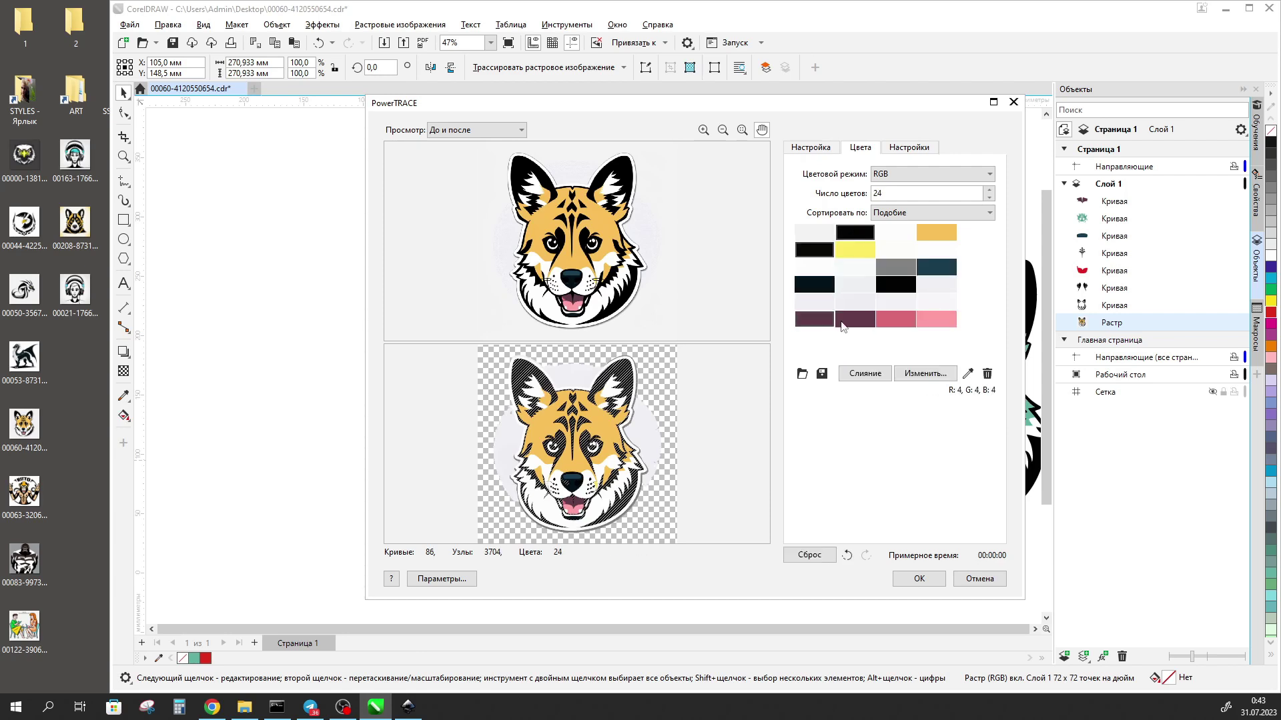
{"action": "left_click", "coordinate": [864, 373]}
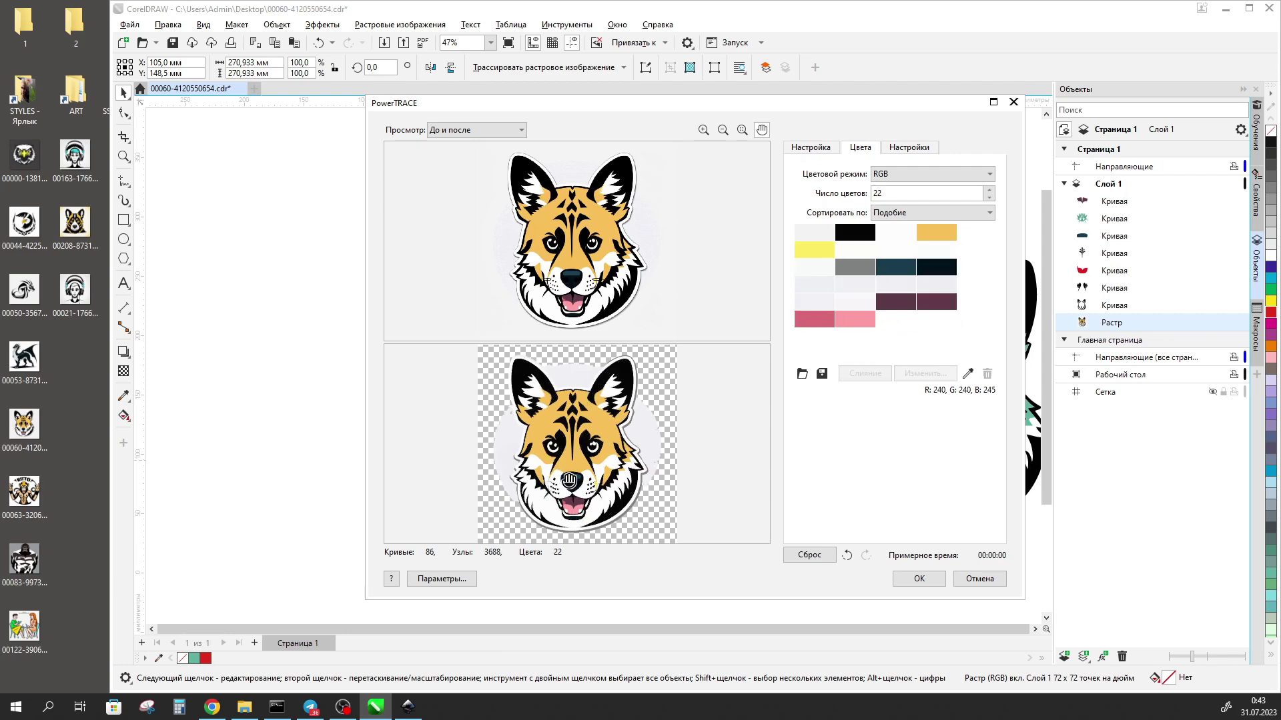
Merge the yellow and pink group, the two maroons, and the six light colours.
{"action": "left_click", "coordinate": [815, 249]}
{"action": "left_click", "coordinate": [937, 232], "text": "ctrl"}
{"action": "left_click", "coordinate": [855, 318], "text": "ctrl"}
{"action": "left_click", "coordinate": [861, 372]}
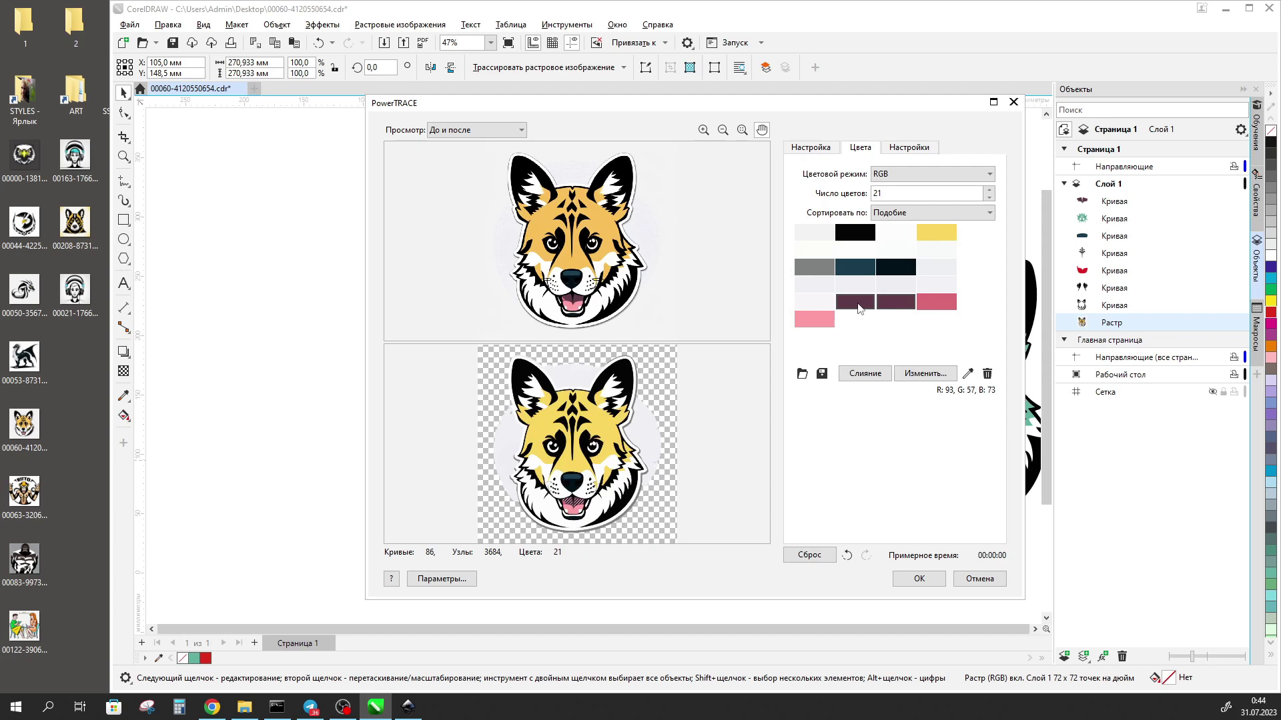
{"action": "left_click", "coordinate": [864, 374]}
{"action": "left_click", "coordinate": [895, 285]}
{"action": "left_click", "coordinate": [815, 302], "text": "shift"}
{"action": "left_click", "coordinate": [855, 285], "text": "ctrl"}
{"action": "left_click", "coordinate": [814, 284], "text": "ctrl"}
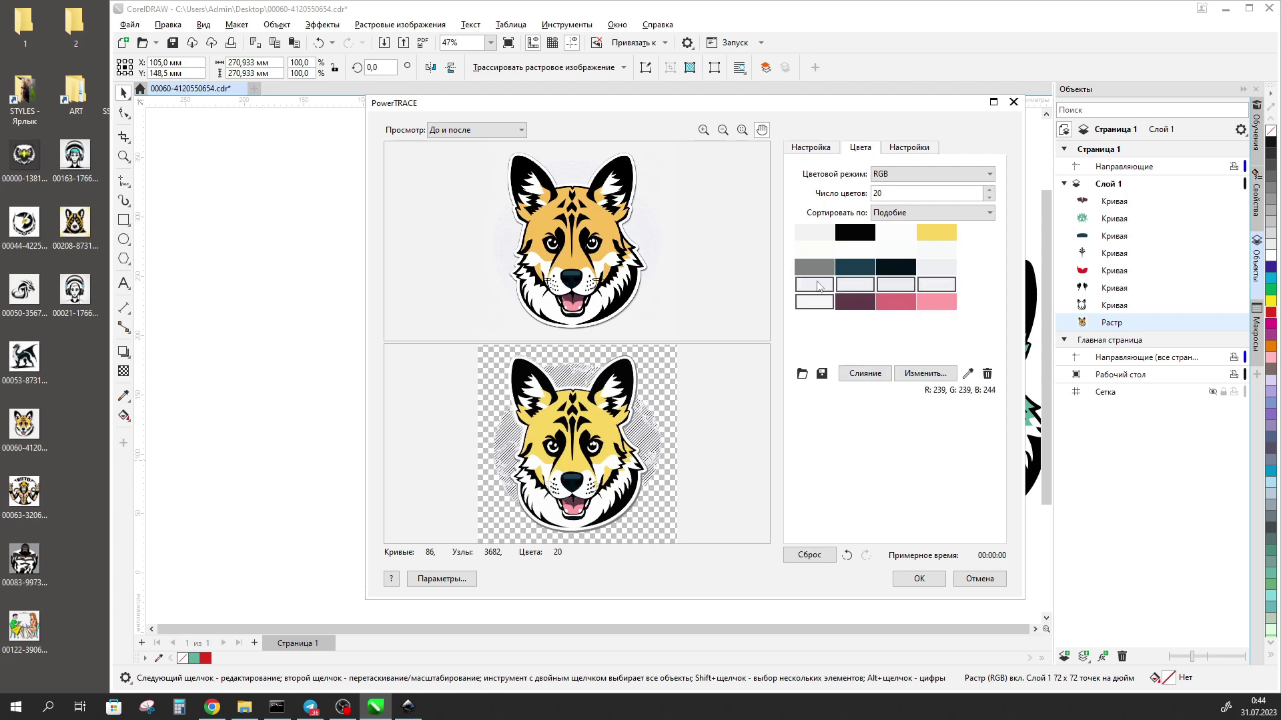
{"action": "left_click", "coordinate": [936, 267], "text": "ctrl"}
{"action": "left_click", "coordinate": [865, 373]}
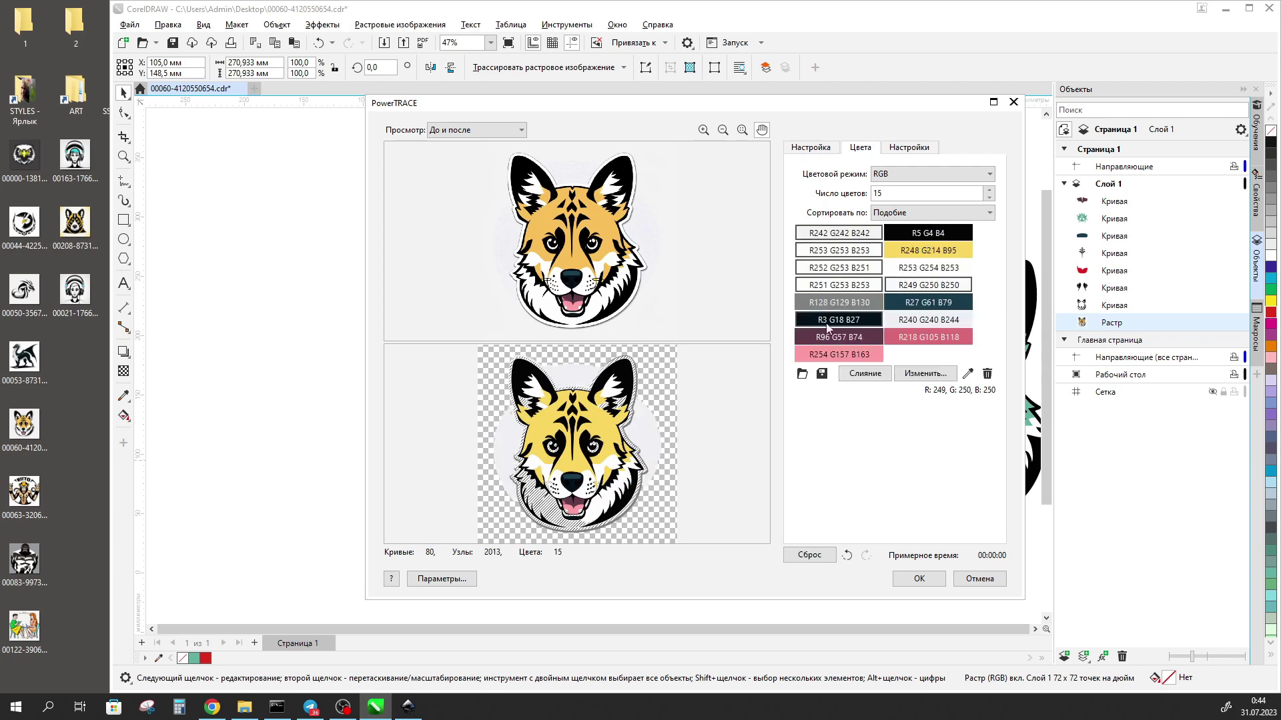
{"action": "left_click", "coordinate": [863, 373]}
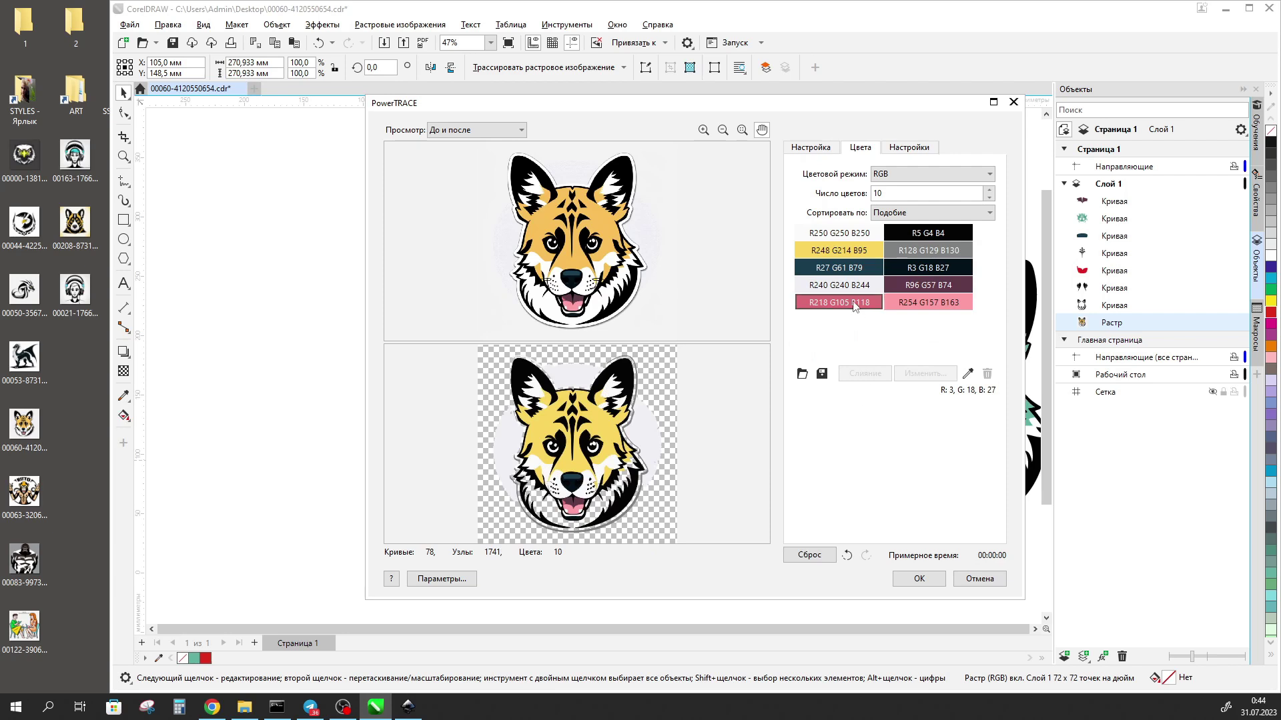
Merge the two pinks and the grey R128 G129 B130 with off-white R240 G240 B244.
{"action": "left_click", "coordinate": [892, 306]}
{"action": "left_click", "coordinate": [857, 304], "text": "ctrl"}
{"action": "left_click", "coordinate": [862, 373]}
{"action": "left_click", "coordinate": [840, 285]}
{"action": "left_click", "coordinate": [856, 239], "text": "ctrl"}
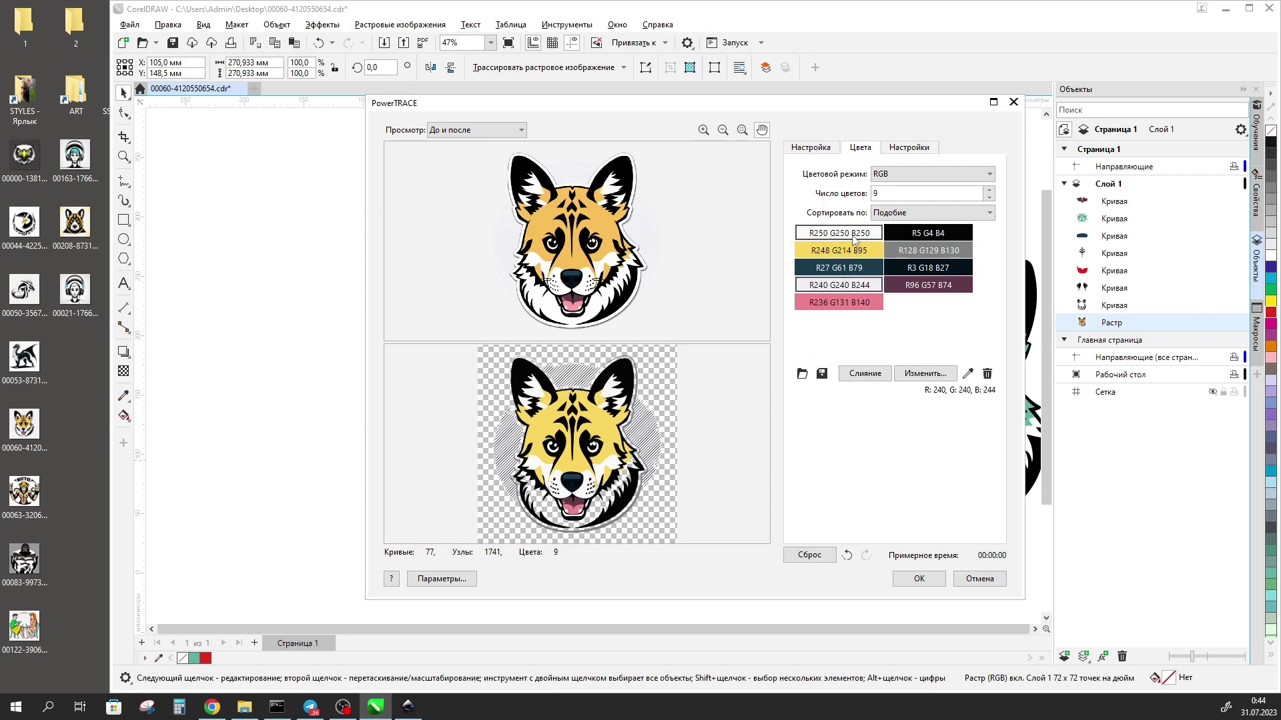
{"action": "left_click", "coordinate": [840, 285]}
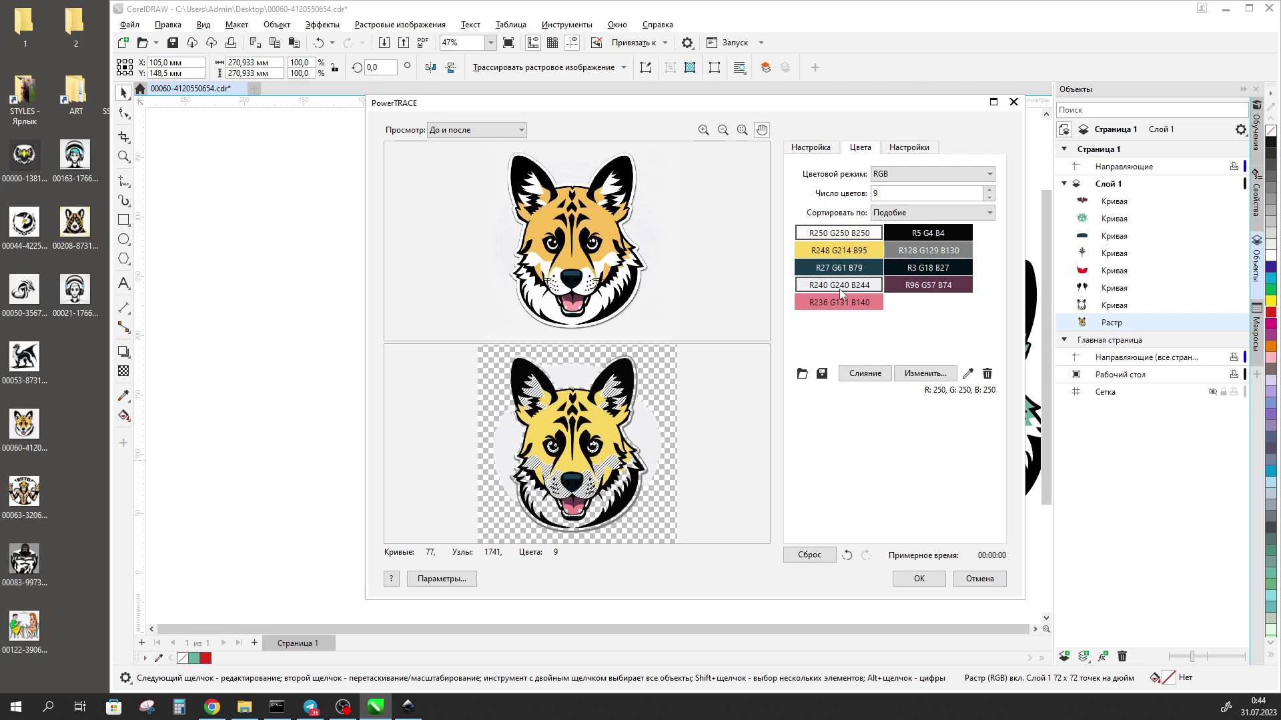
{"action": "left_click", "coordinate": [944, 255]}
{"action": "right_click", "coordinate": [944, 255]}
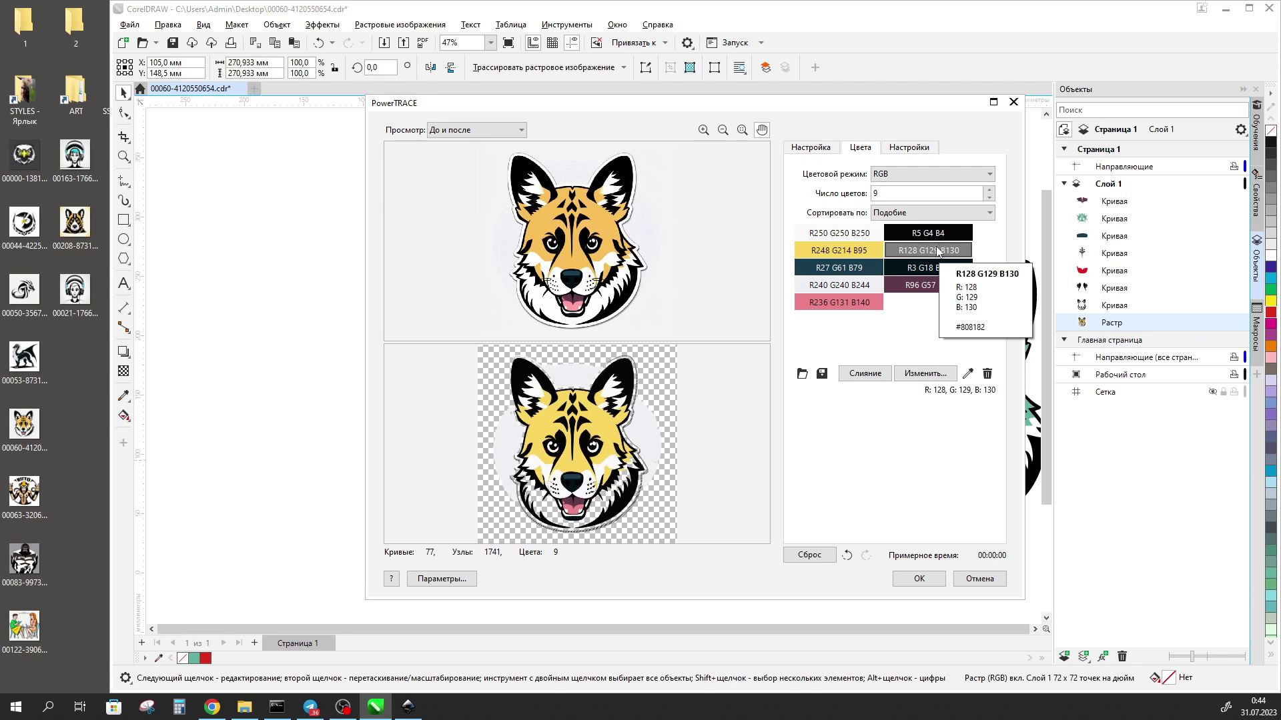
{"action": "right_click", "coordinate": [823, 307]}
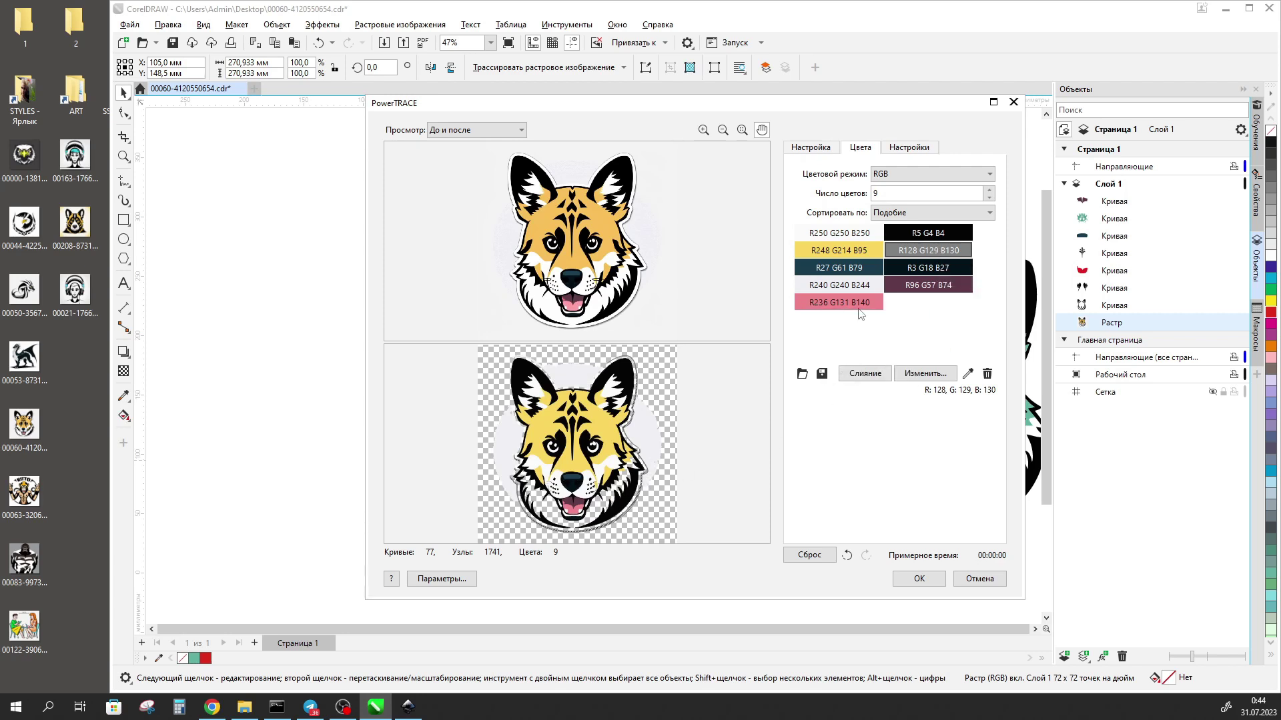
{"action": "left_click", "coordinate": [866, 288], "text": "ctrl"}
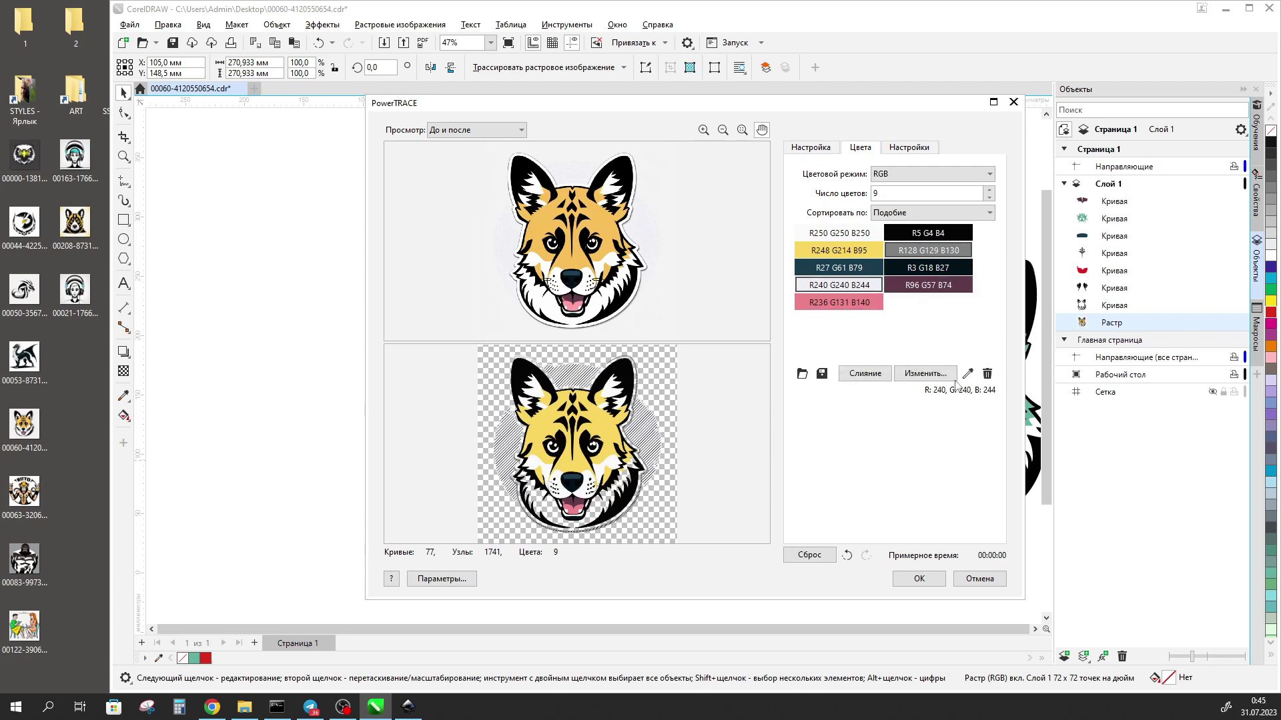
{"action": "left_click", "coordinate": [864, 373]}
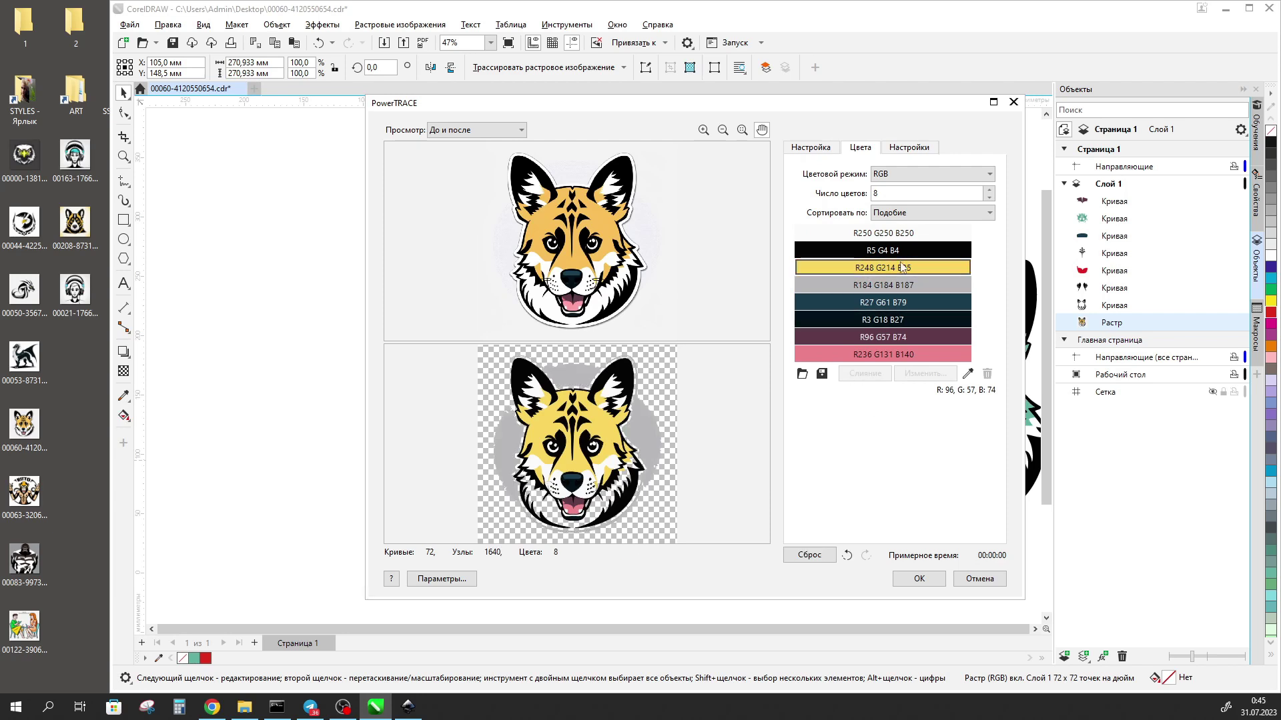
{"action": "left_click", "coordinate": [883, 195]}
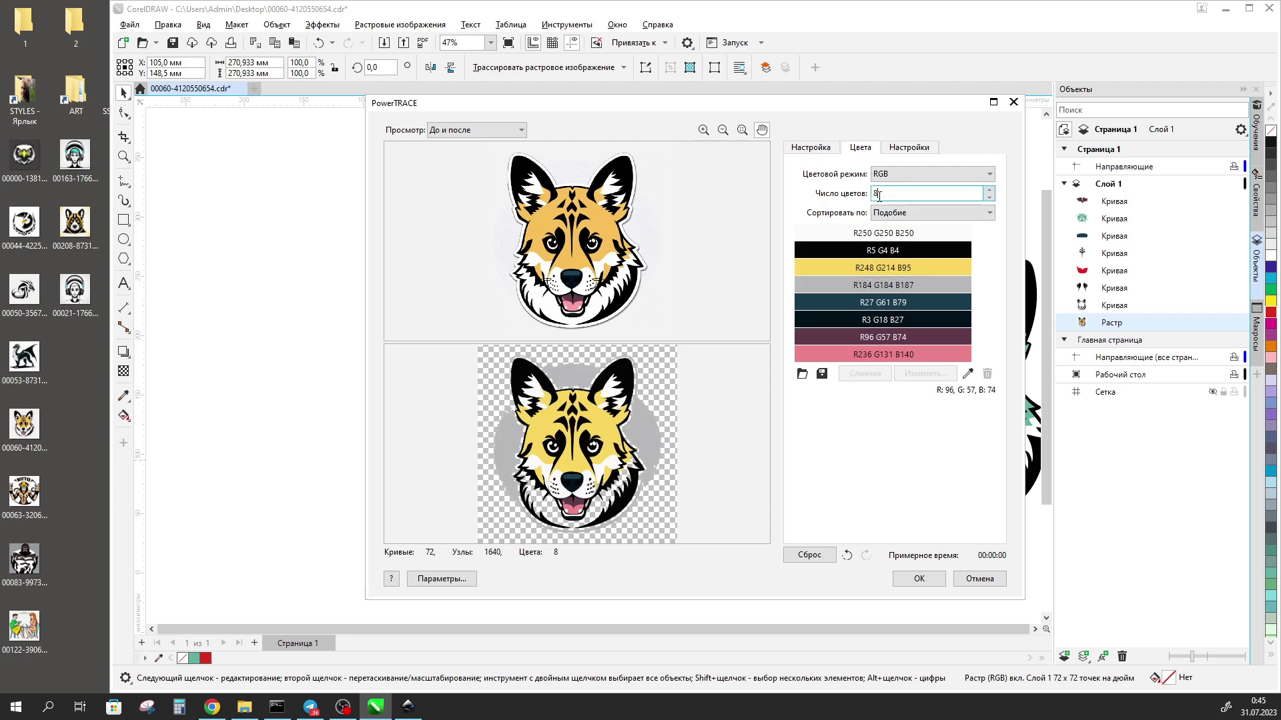
{"action": "scroll", "coordinate": [675, 473], "scroll_direction": "up", "scroll_amount": 1}
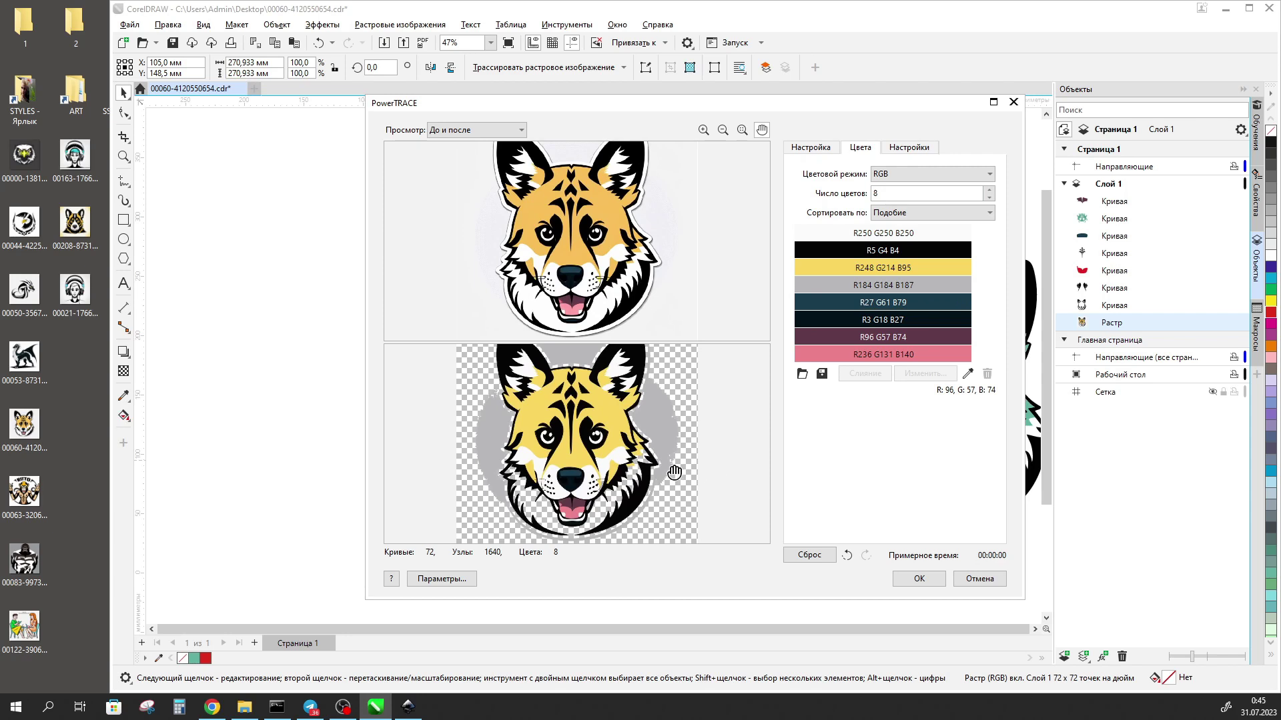
{"action": "left_click_drag", "start_coordinate": [674, 472], "coordinate": [672, 494]}
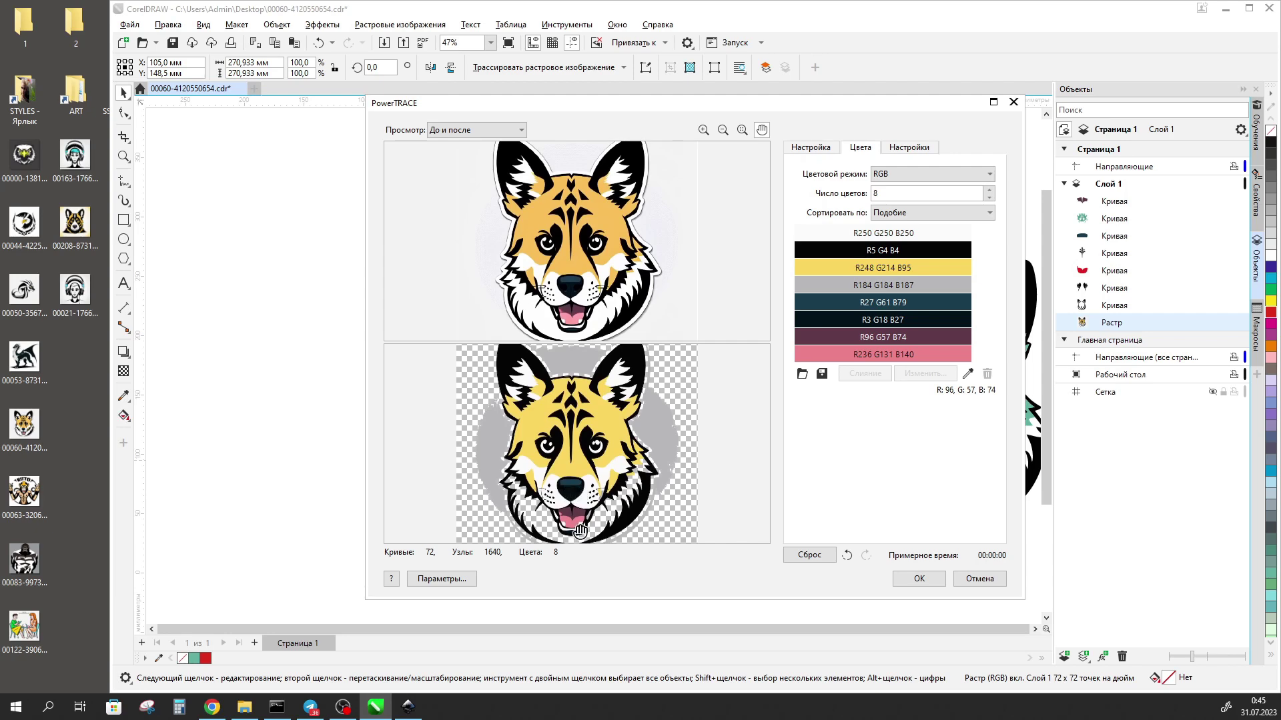
Apply the 8-colour trace and drag its yellow face shape up off the traced dog.
{"action": "left_click", "coordinate": [918, 579]}
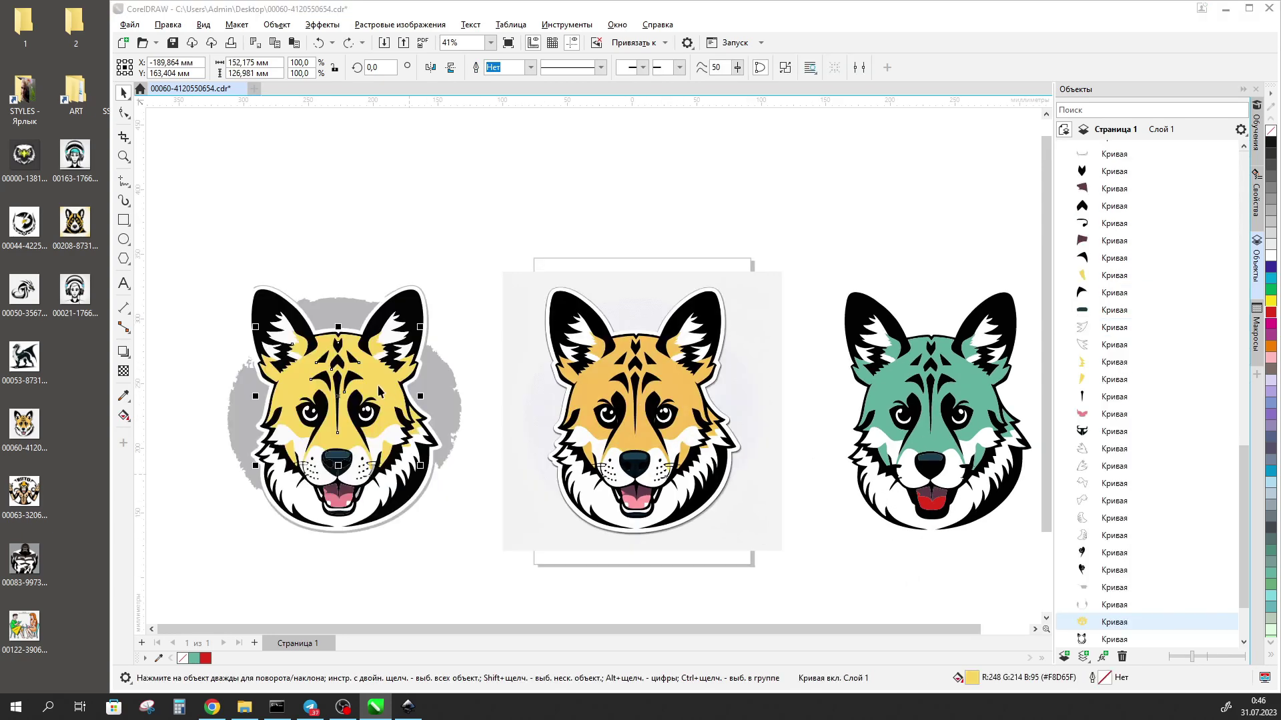
{"action": "left_click_drag", "start_coordinate": [366, 369], "coordinate": [448, 175]}
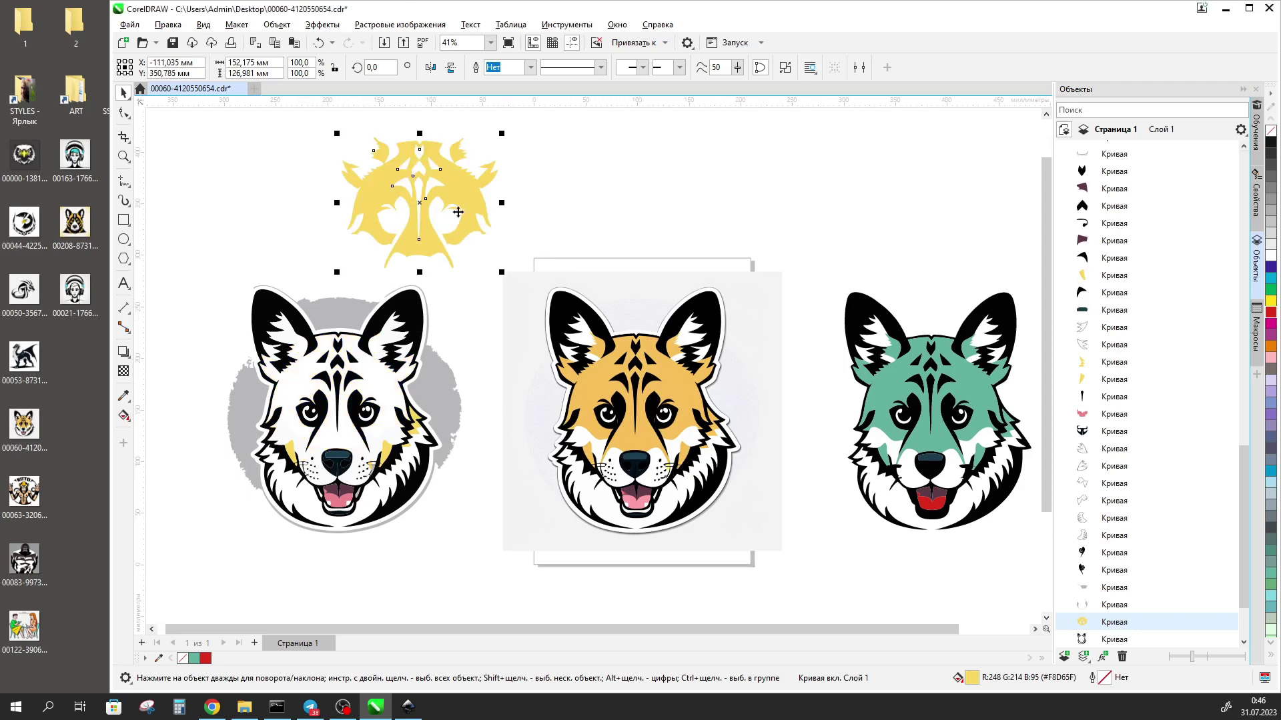
{"action": "left_click", "coordinate": [415, 428]}
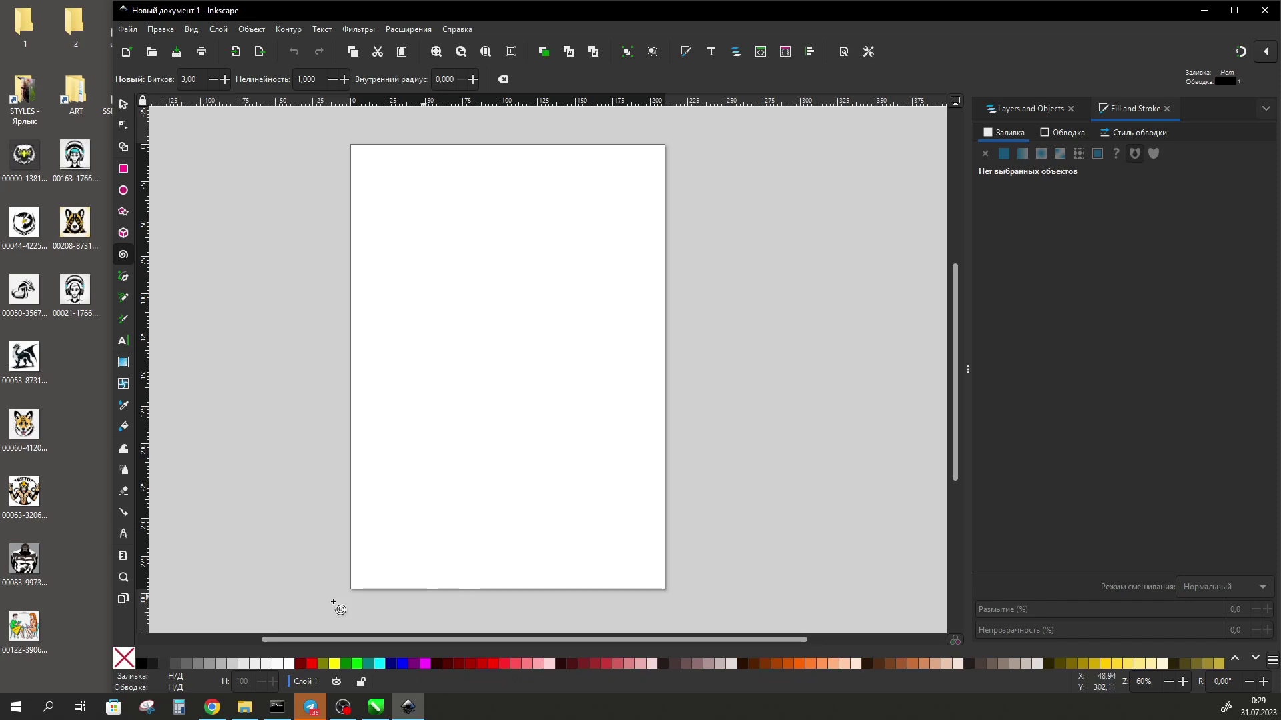
Import the corgi PNG from the desktop and move it onto the page.
{"action": "left_click", "coordinate": [23, 434]}
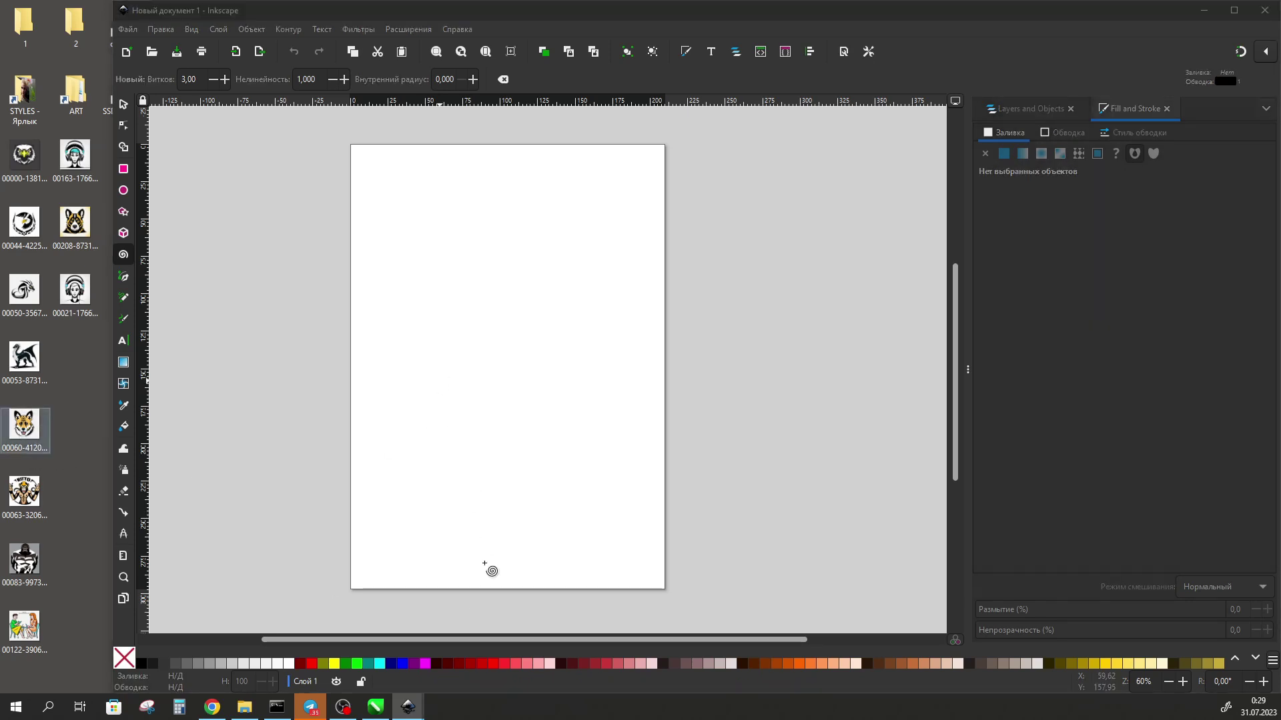
{"action": "left_click_drag", "start_coordinate": [24, 426], "coordinate": [438, 381]}
{"action": "left_click", "coordinate": [600, 434]}
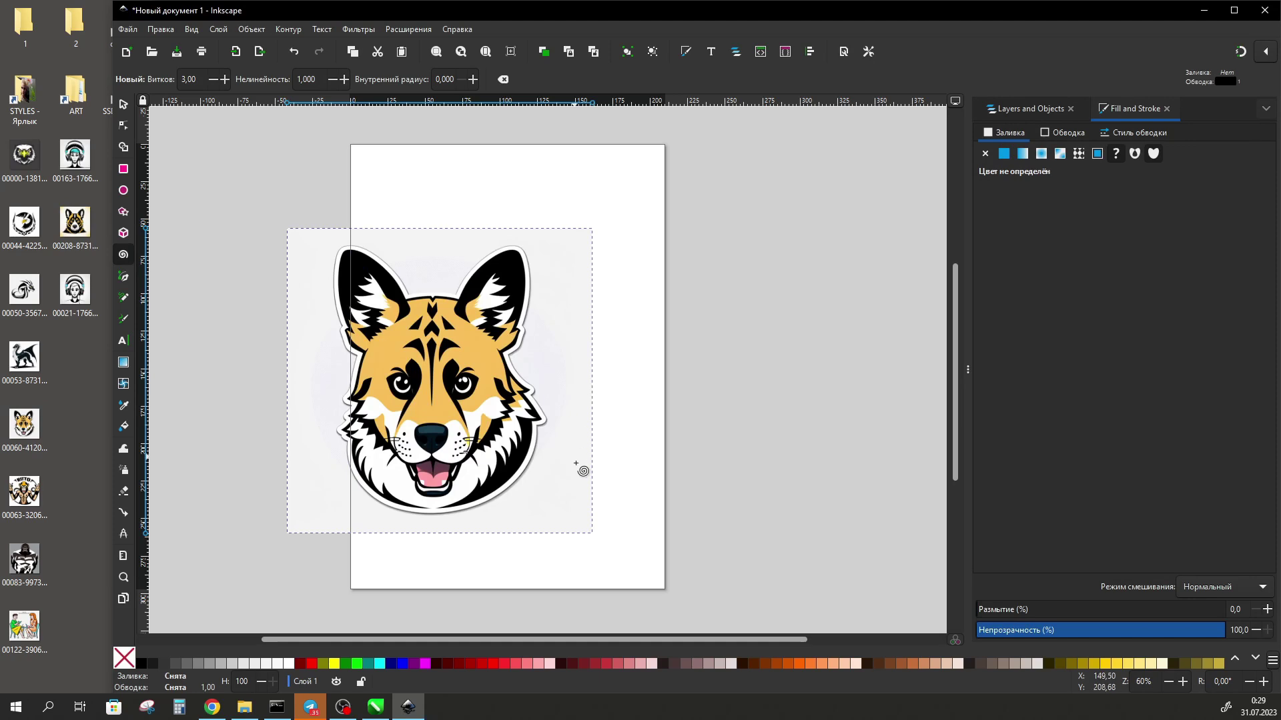
{"action": "left_click_drag", "start_coordinate": [517, 474], "coordinate": [587, 455]}
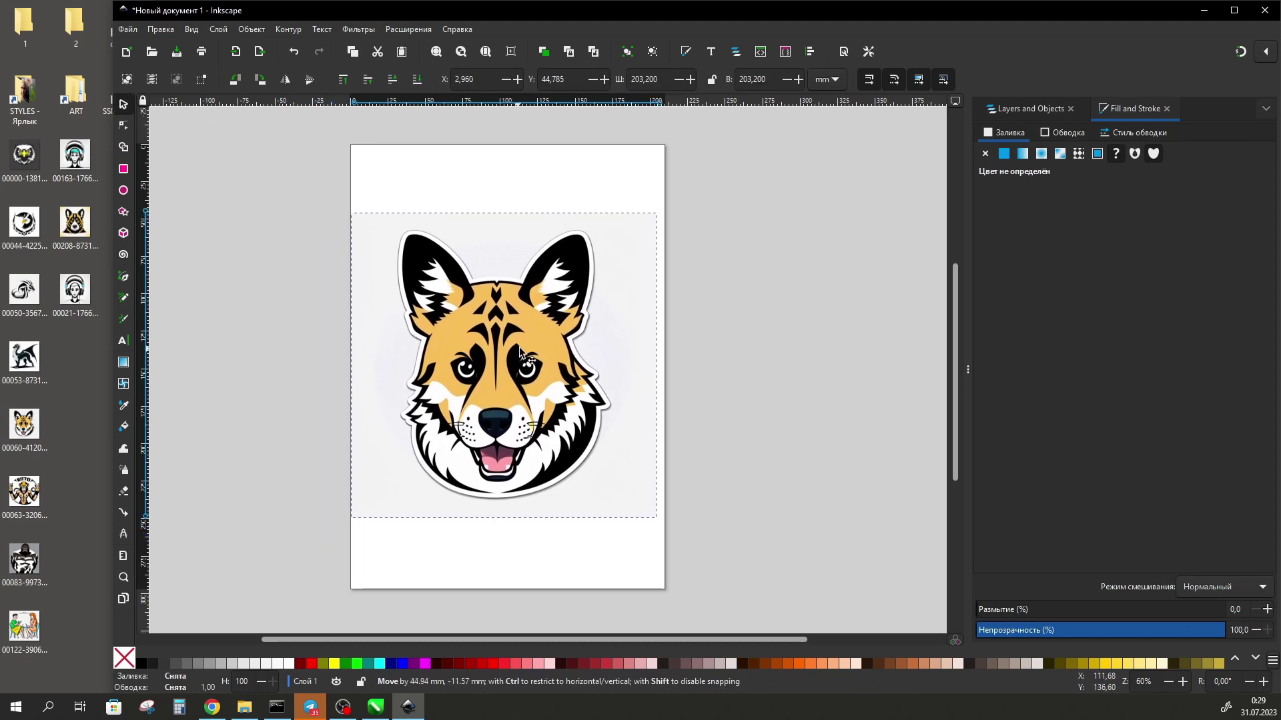
Open Trace Bitmap from the dock menu and switch it to Multicolor mode.
{"action": "key", "text": "i"}
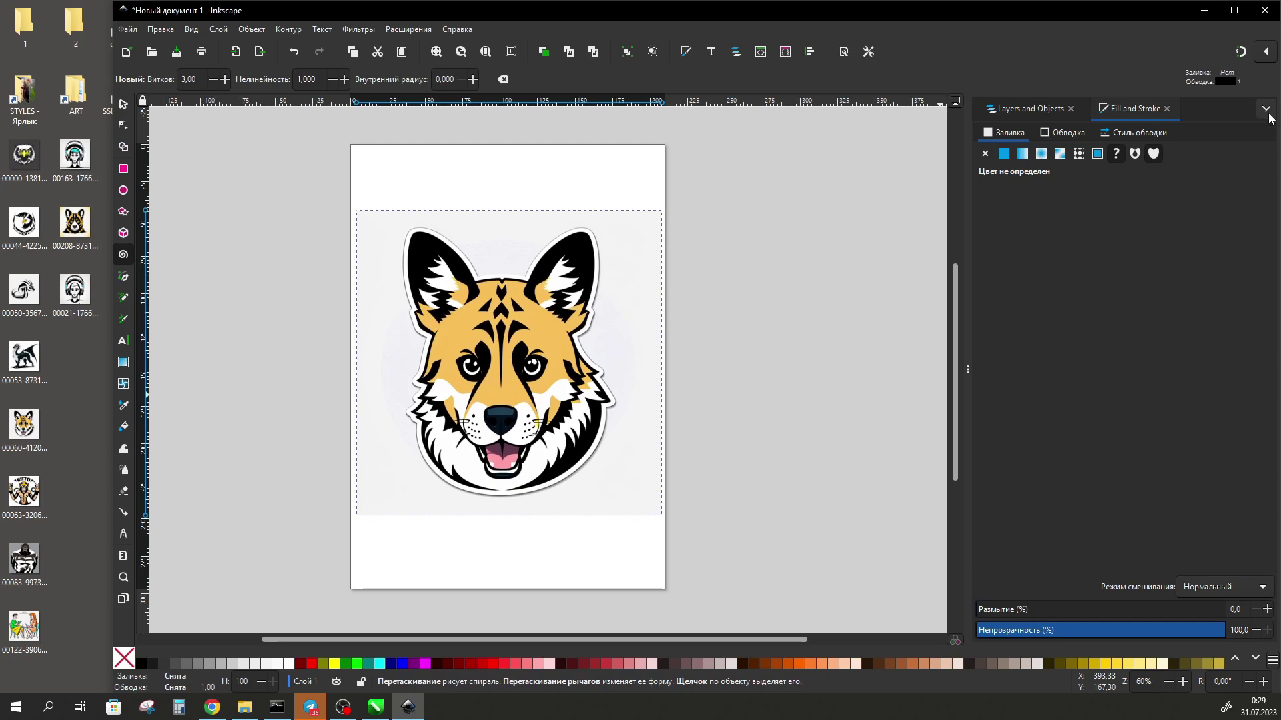
{"action": "left_click", "coordinate": [1266, 109]}
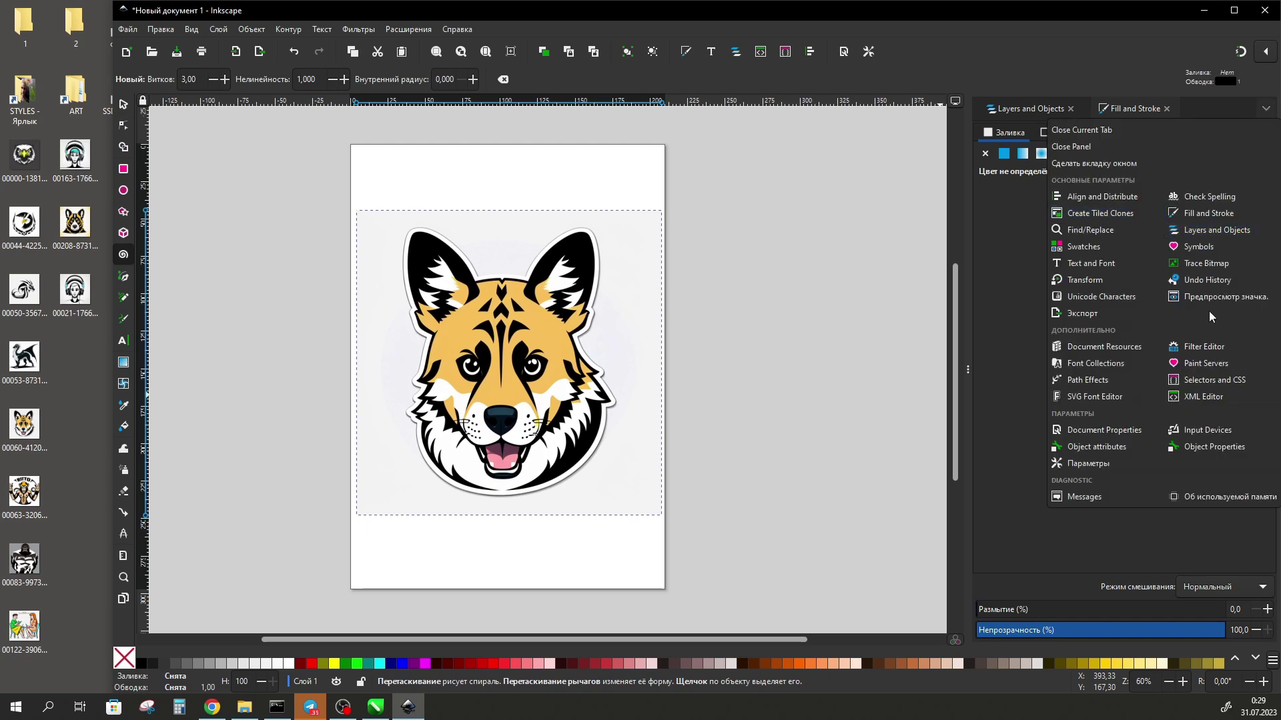
{"action": "left_click", "coordinate": [1212, 265]}
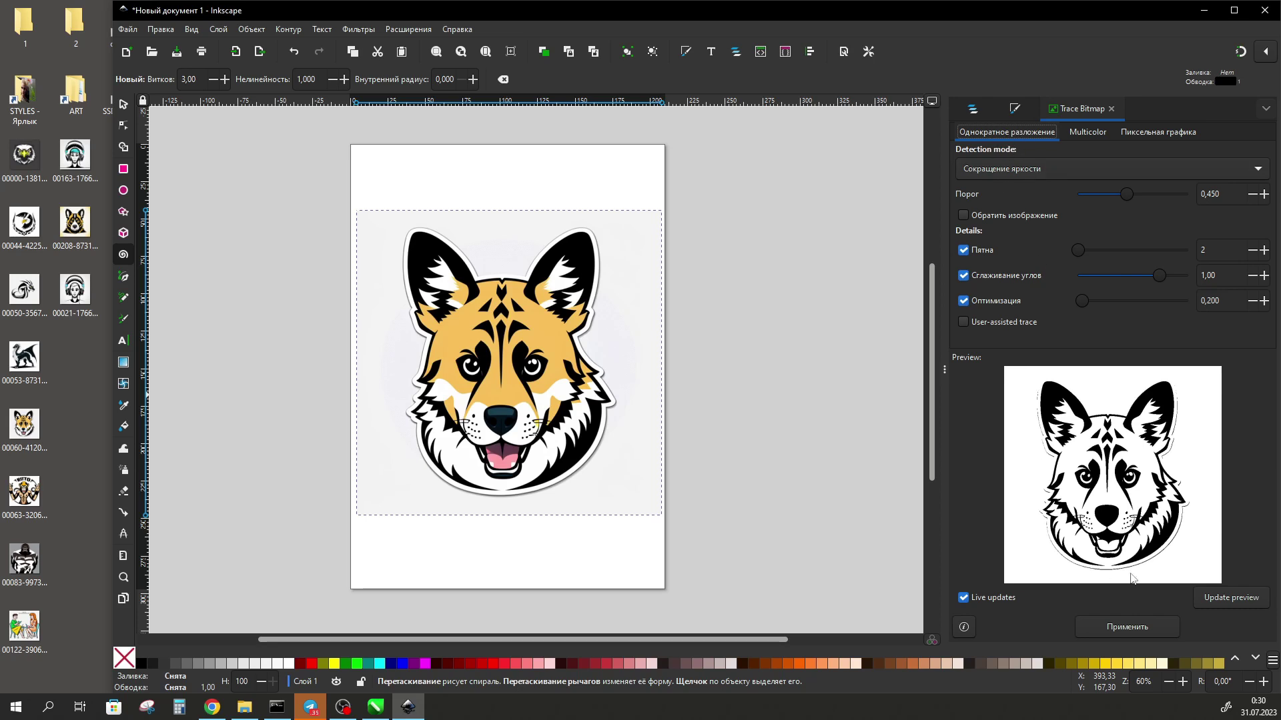
{"action": "left_click", "coordinate": [1086, 133]}
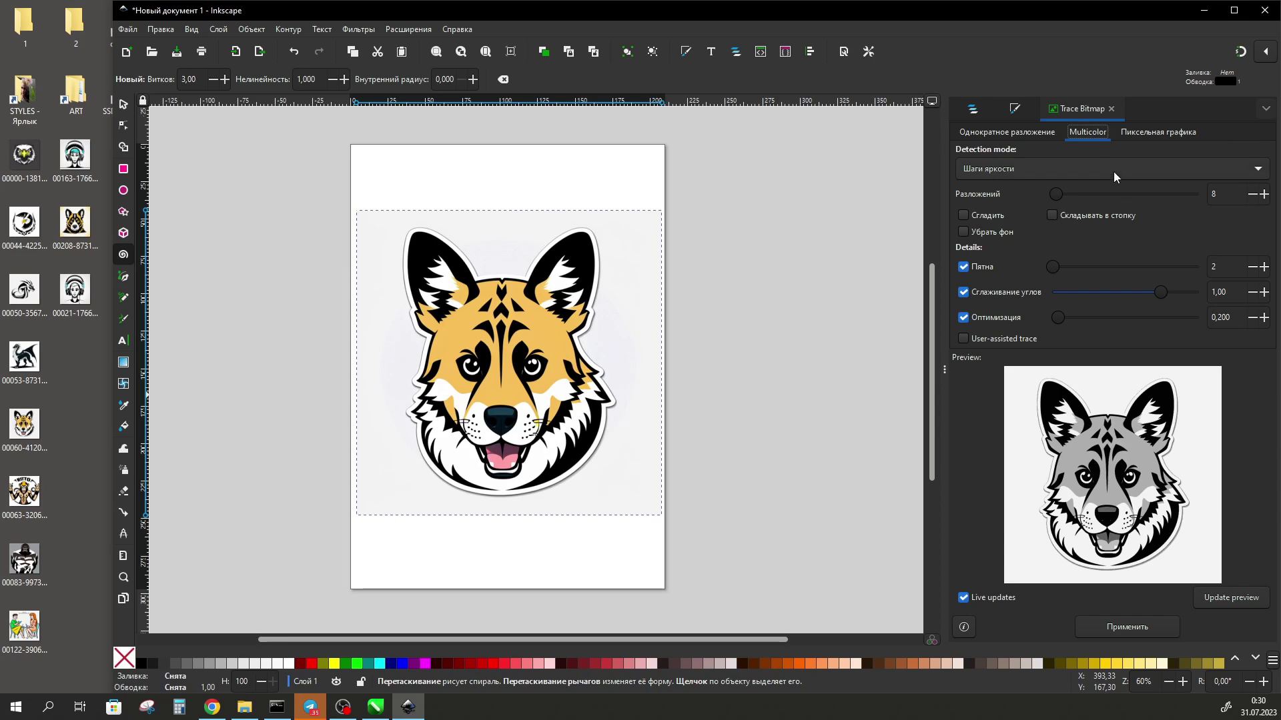
Apply a multicolour trace to the dog using Colors detection, 8 scans and Stack enabled.
{"action": "left_click", "coordinate": [1047, 168]}
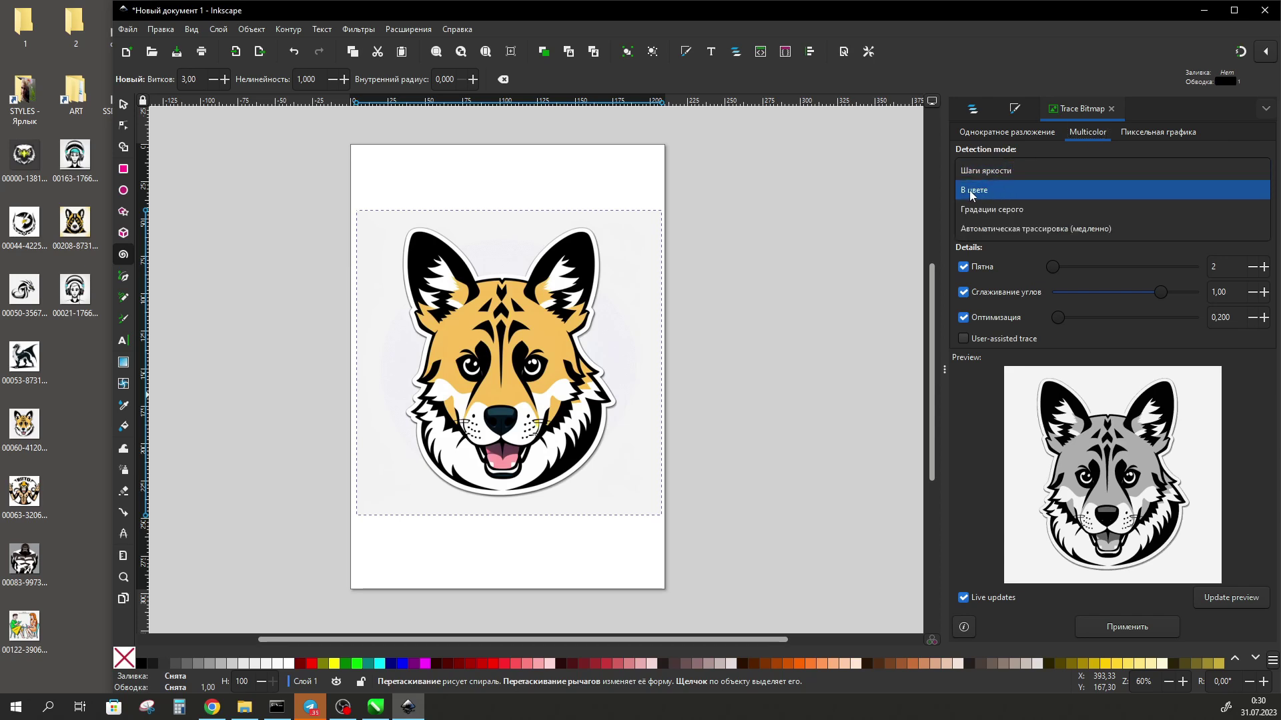
{"action": "left_click", "coordinate": [977, 192]}
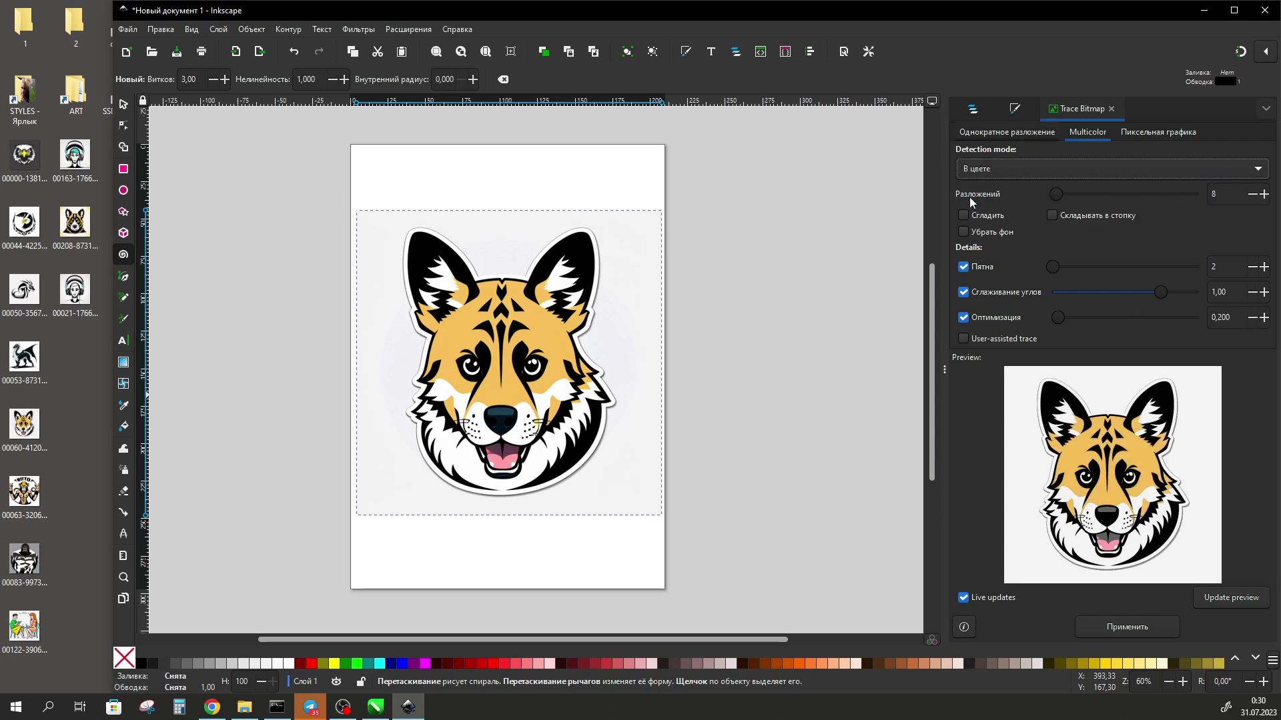
{"action": "left_click", "coordinate": [1209, 194]}
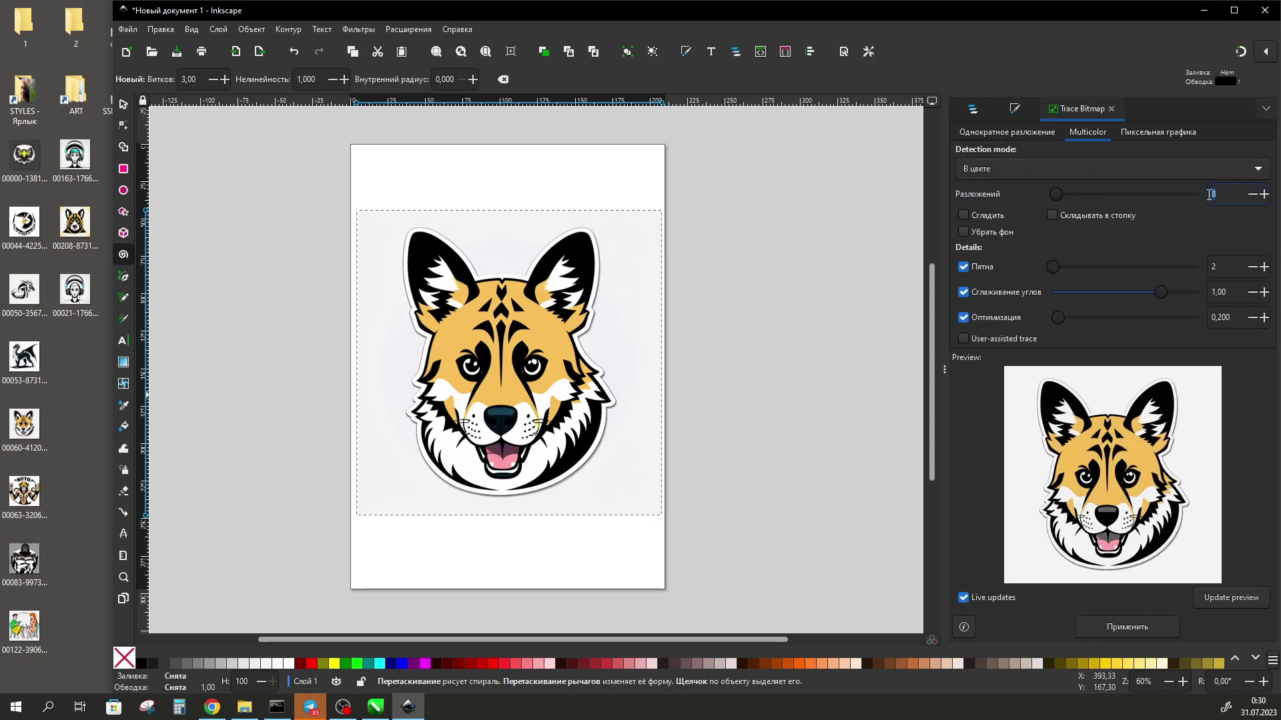
{"action": "left_click", "coordinate": [1254, 200]}
{"action": "left_click", "coordinate": [1263, 195]}
{"action": "left_click", "coordinate": [1265, 194]}
{"action": "left_click", "coordinate": [1264, 194]}
{"action": "left_click", "coordinate": [1251, 195]}
{"action": "left_click", "coordinate": [1252, 194]}
{"action": "left_click", "coordinate": [1126, 216]}
{"action": "mouse_move", "coordinate": [963, 318]}
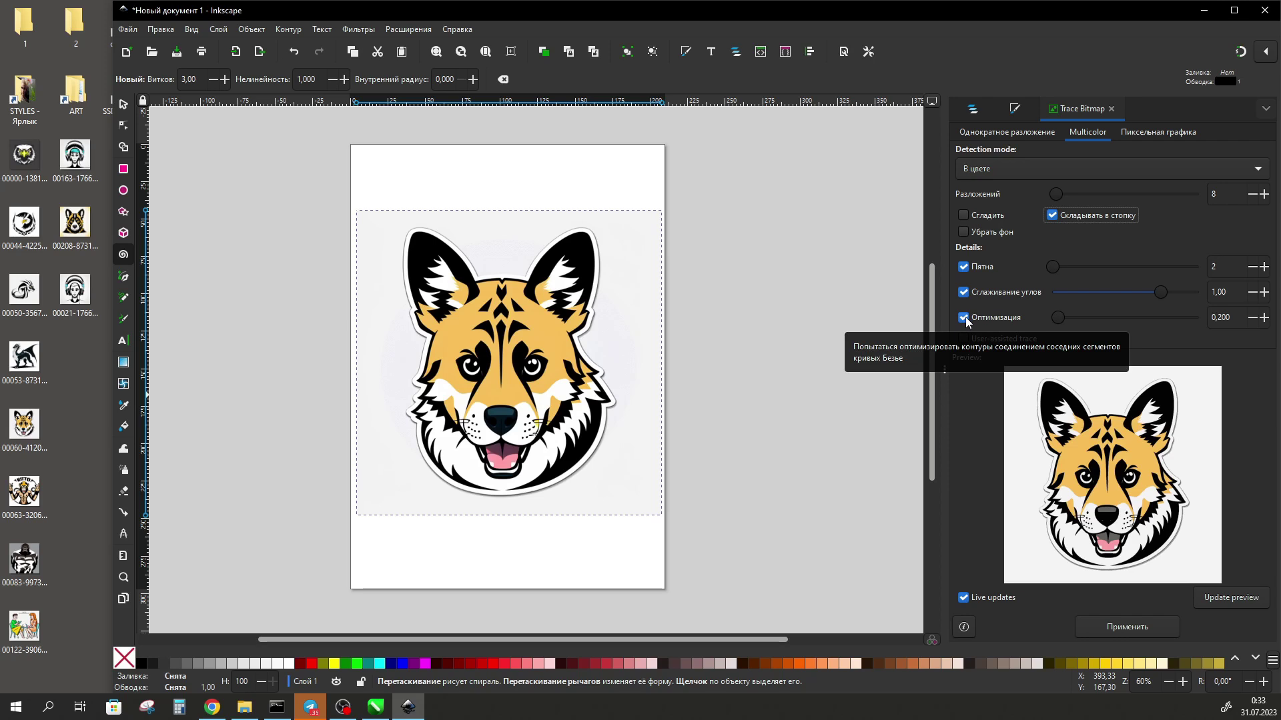
{"action": "left_click", "coordinate": [1128, 628]}
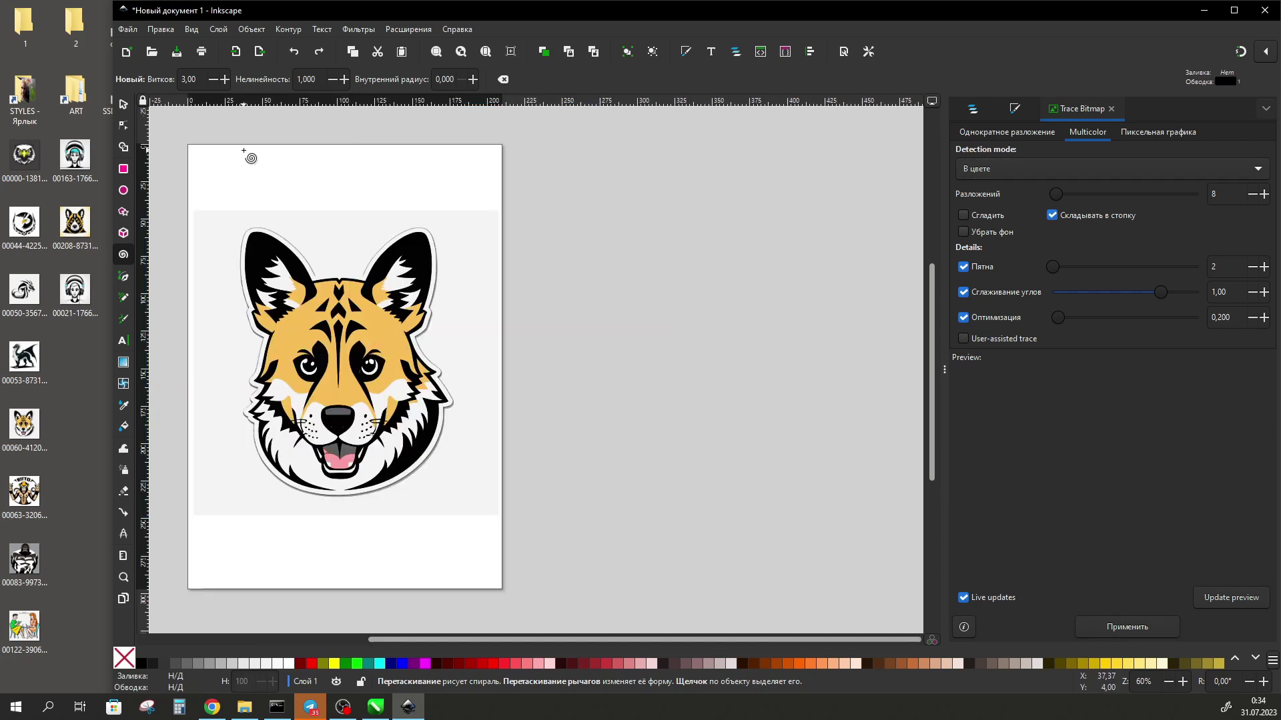
Paste a copy of the traced dog beside the page and ungroup it into colour layers.
{"action": "key", "text": "ctrl+v"}
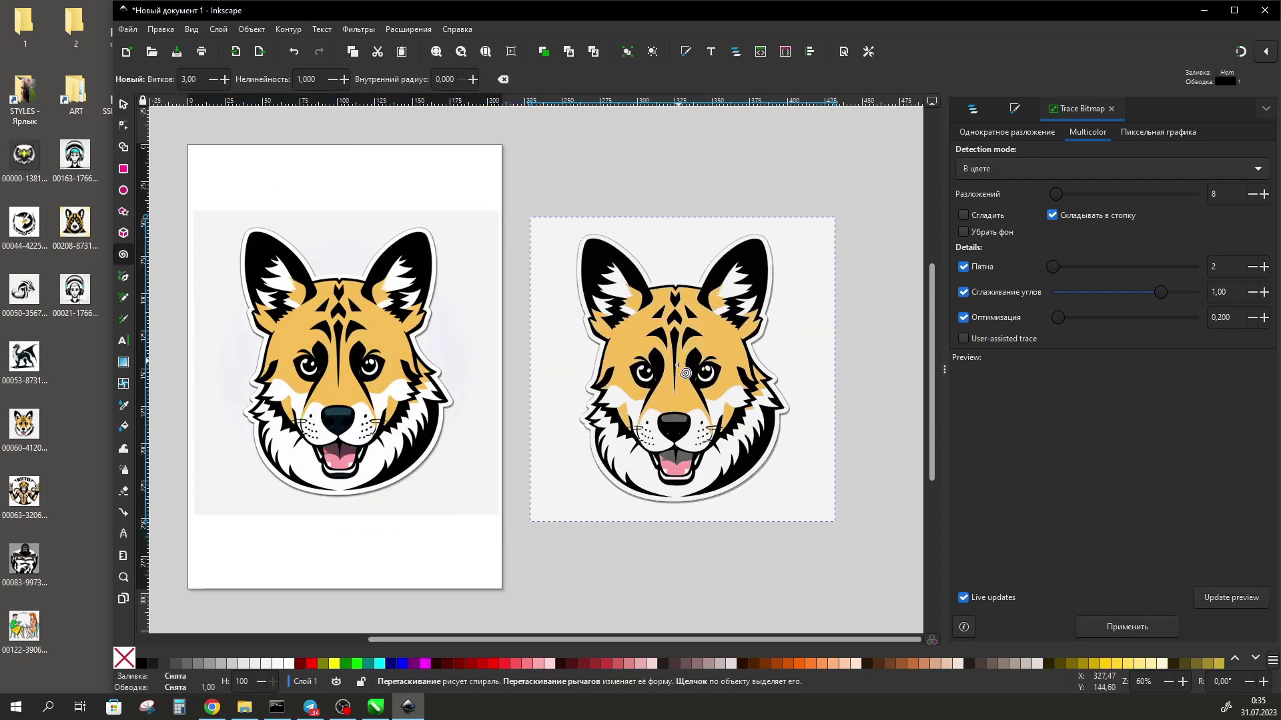
{"action": "right_click", "coordinate": [672, 347]}
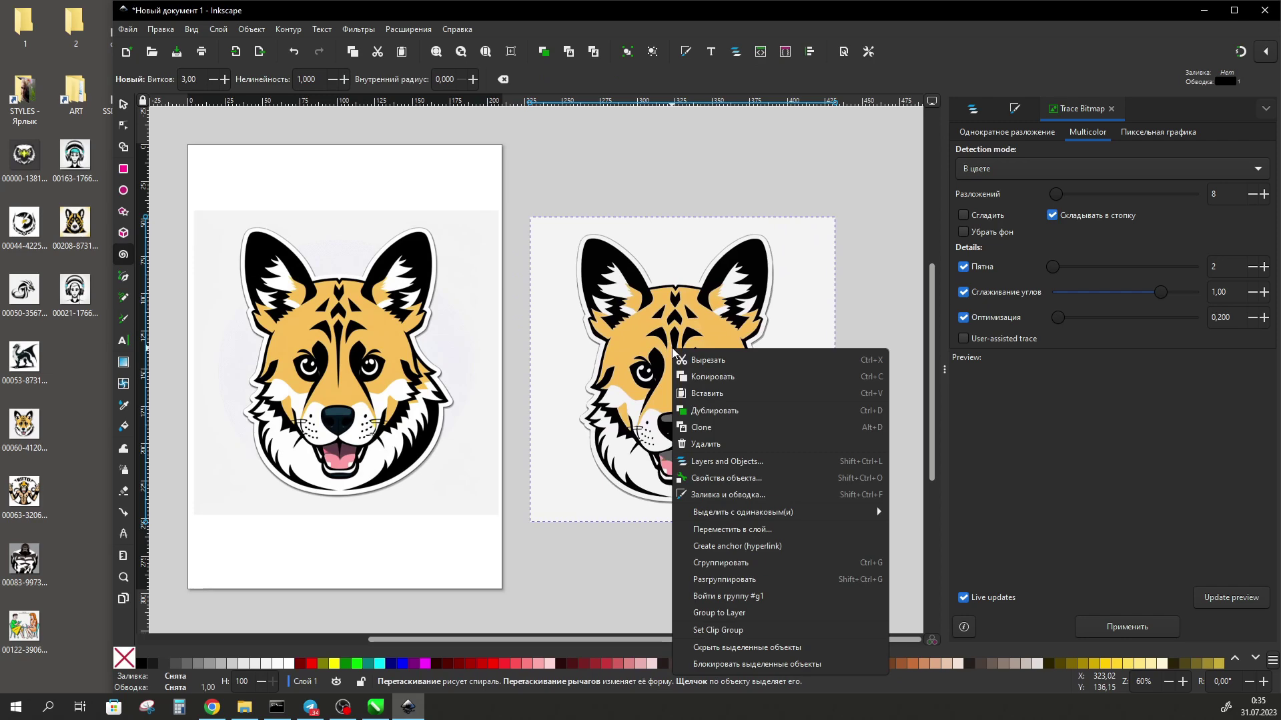
{"action": "left_click", "coordinate": [711, 579]}
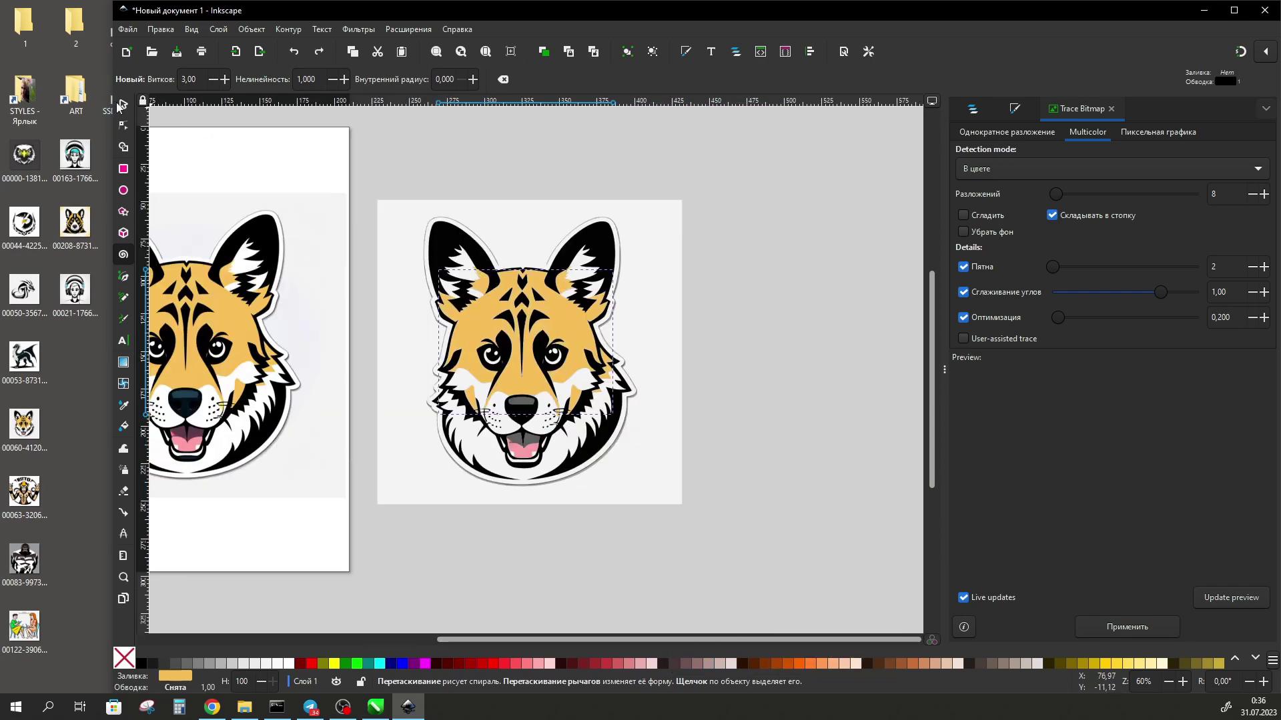
Drag a colour layer off the dog, then undo to restore it.
{"action": "left_click_drag", "start_coordinate": [597, 331], "coordinate": [839, 338]}
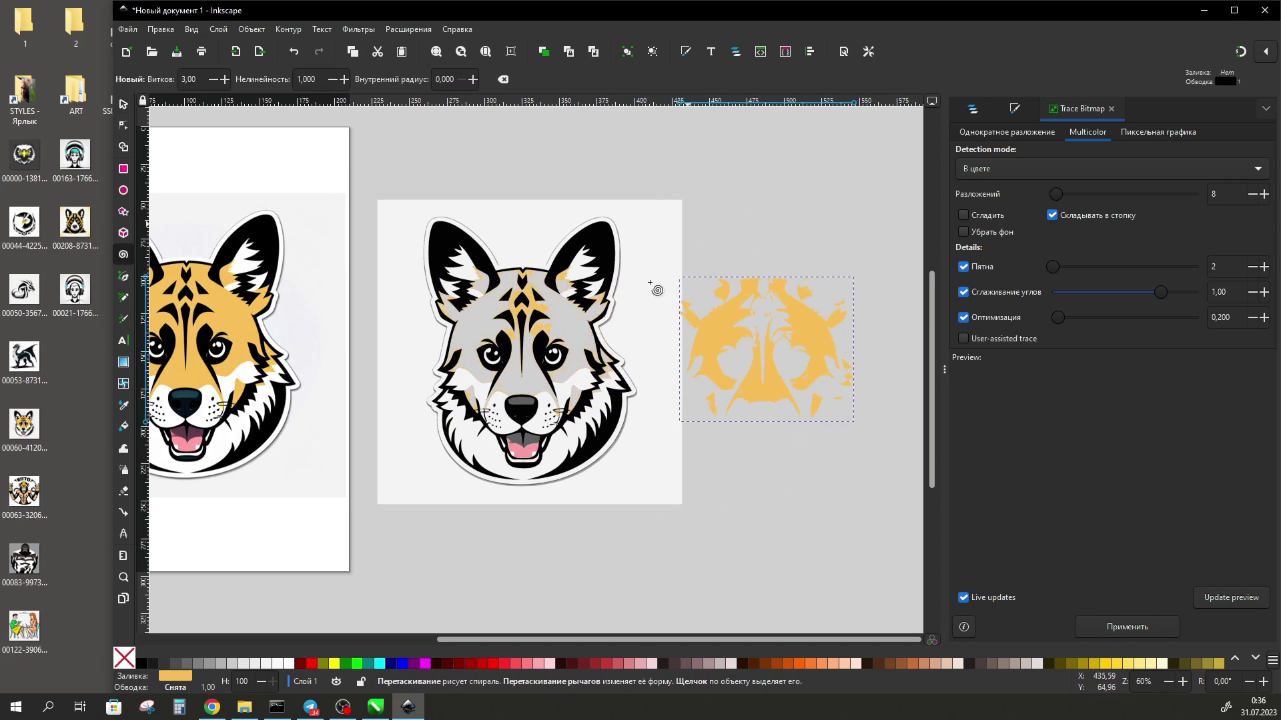
{"action": "left_click", "coordinate": [677, 540]}
{"action": "scroll", "coordinate": [677, 540], "scroll_direction": "up", "scroll_amount": 2}
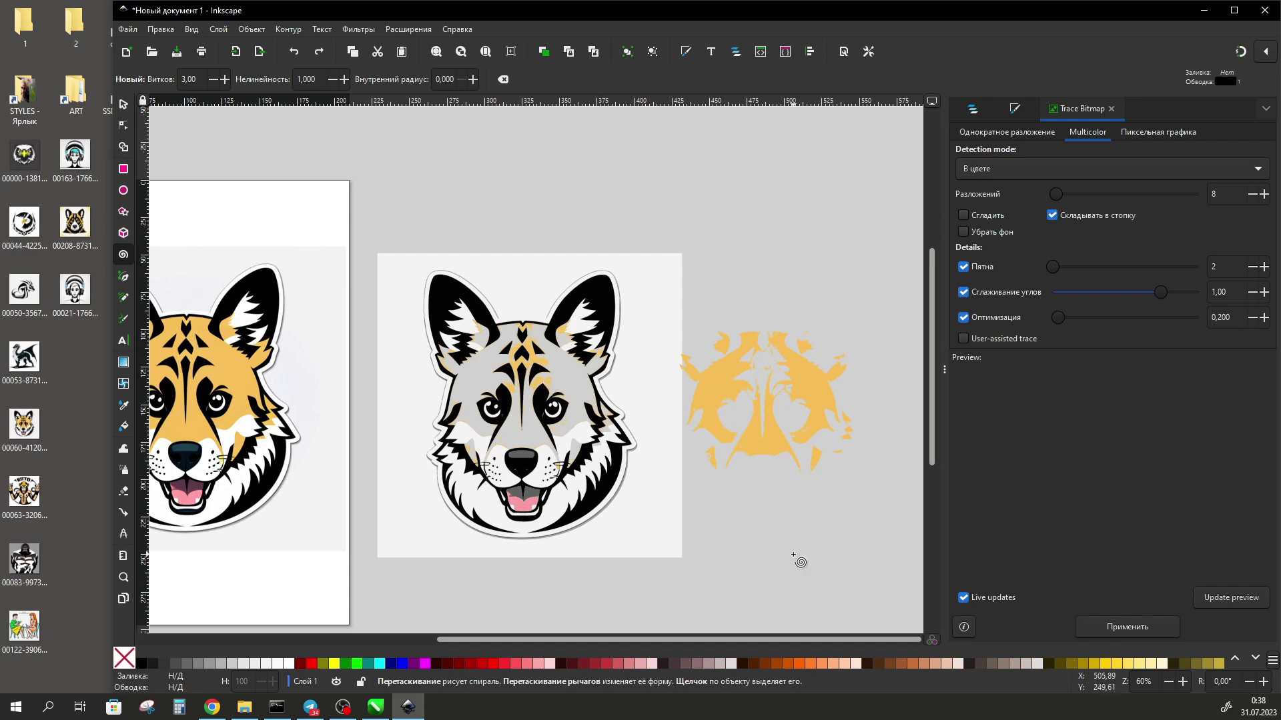
{"action": "key", "text": "ctrl+z"}
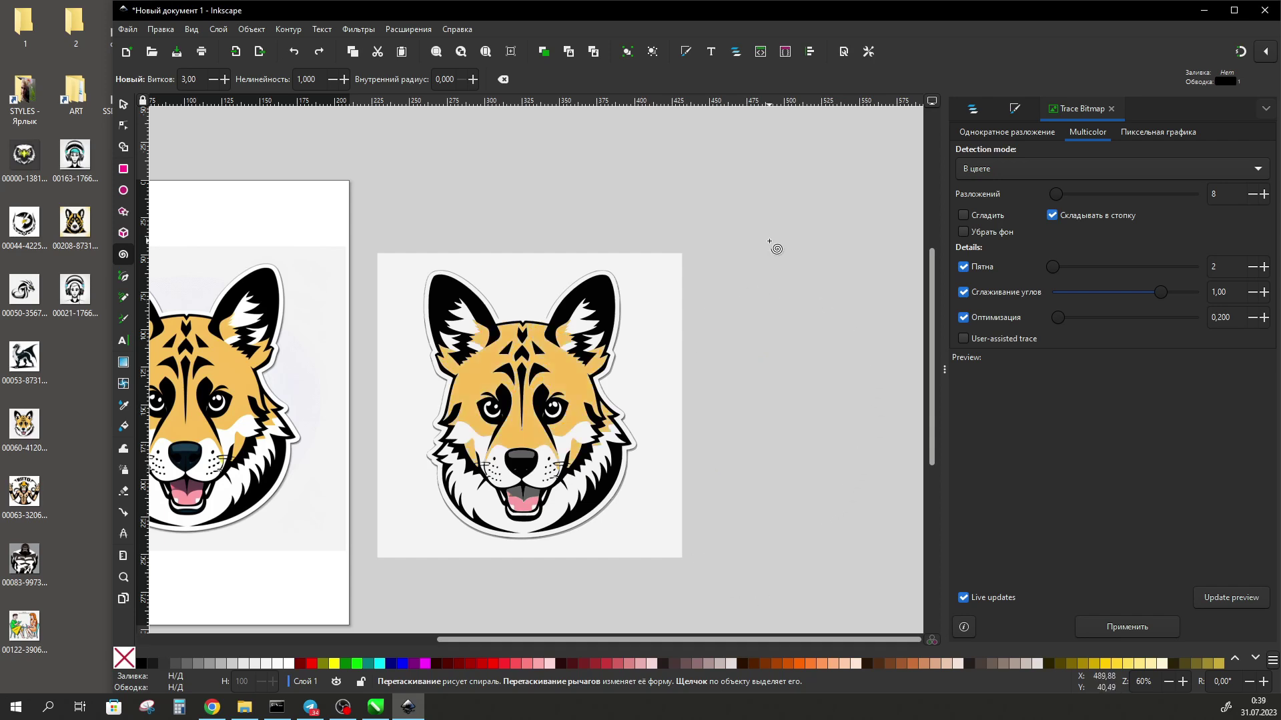